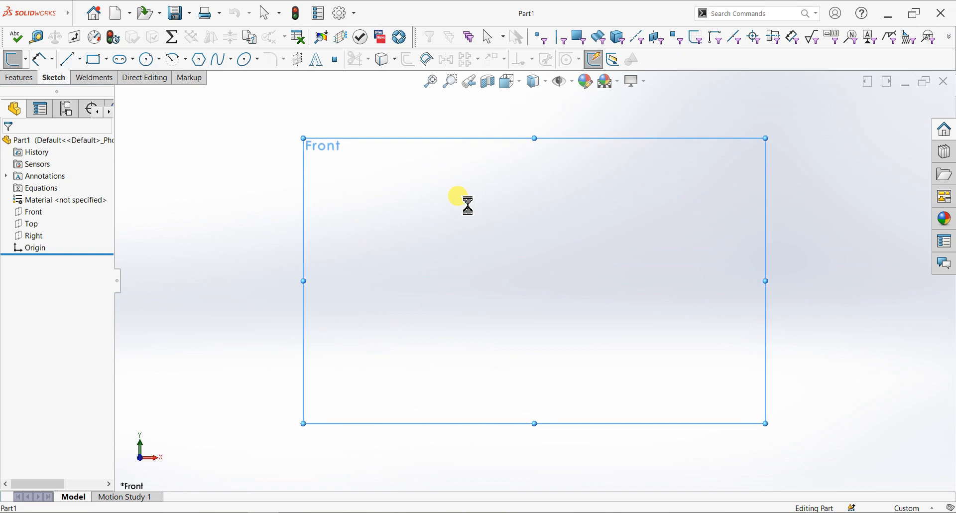
Sketch a circle about 19 mm in diameter centred on the origin of the front-plane sketch
left_click(146, 68)
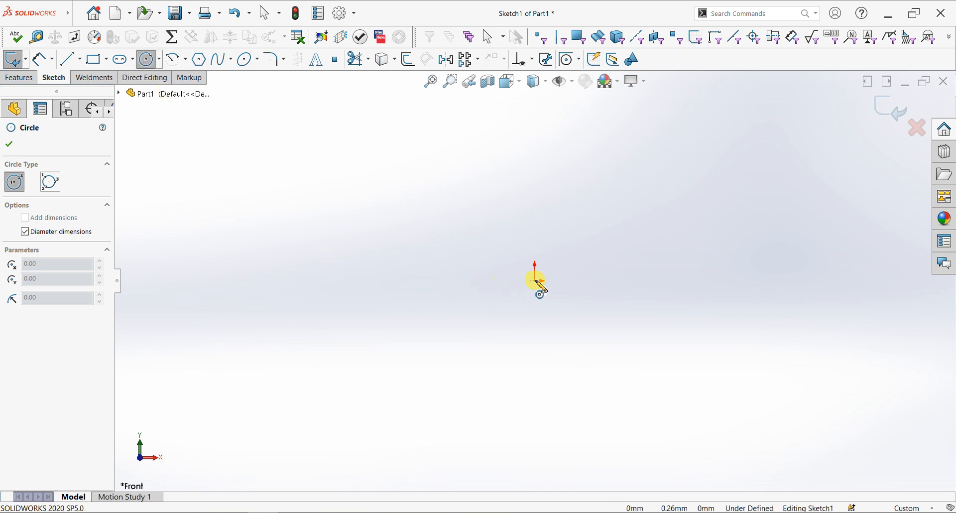
left_click(537, 302)
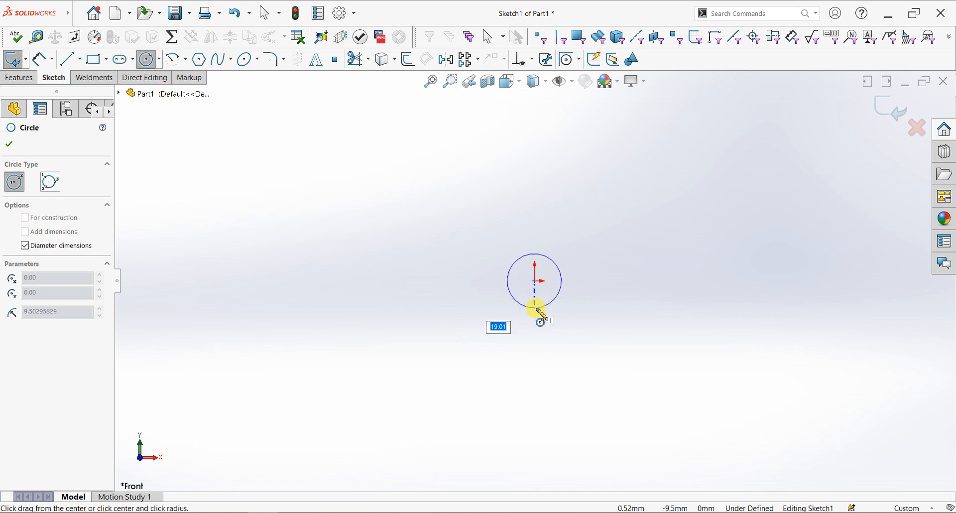
left_click(536, 308)
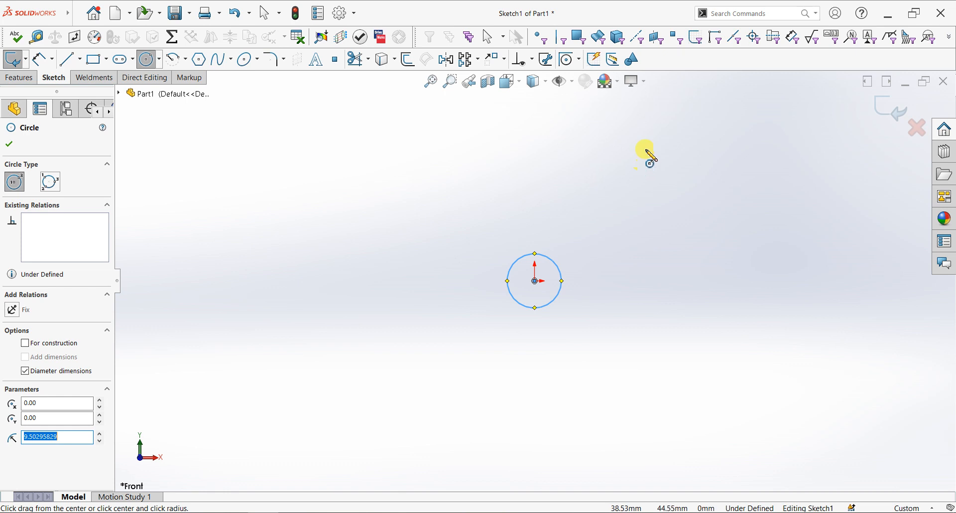
Sketch two level circles about 51 mm above the origin, about 16 mm in diameter to its right and 19 mm to its left
left_click(648, 135)
left_click(658, 156)
left_click(436, 135)
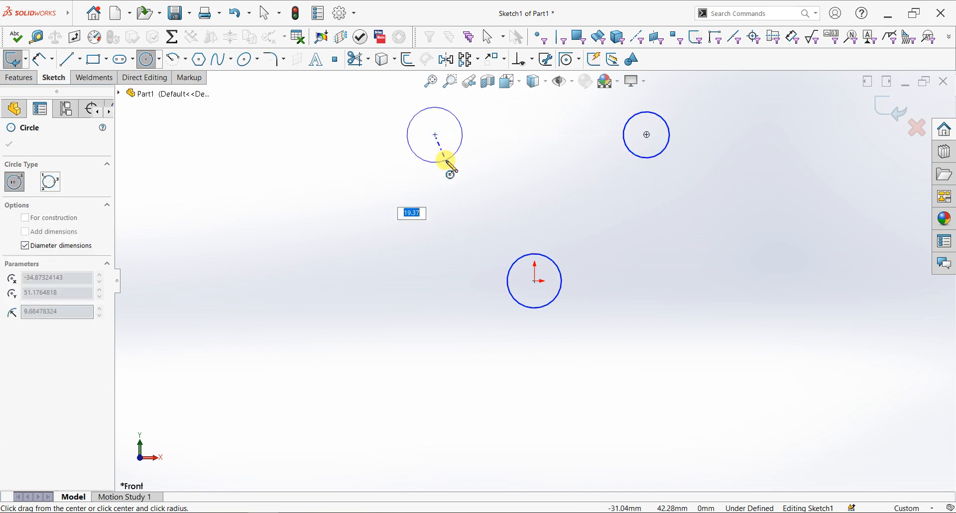
left_click(443, 160)
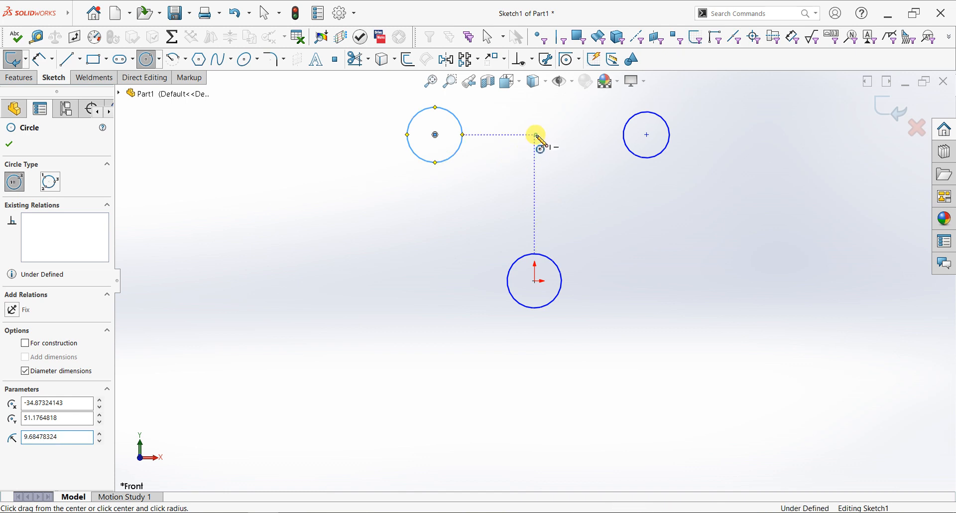
Sketch a circle about 28 mm in diameter directly above the origin, level with the two side circles
left_click(535, 135)
left_click(557, 173)
right_click(308, 165)
left_click(318, 169)
Dimension the vertical distance between the centres of the origin circle and the upper middle circle to 50 mm
scroll(558, 197, "up", 3)
scroll(564, 167, "down", 4)
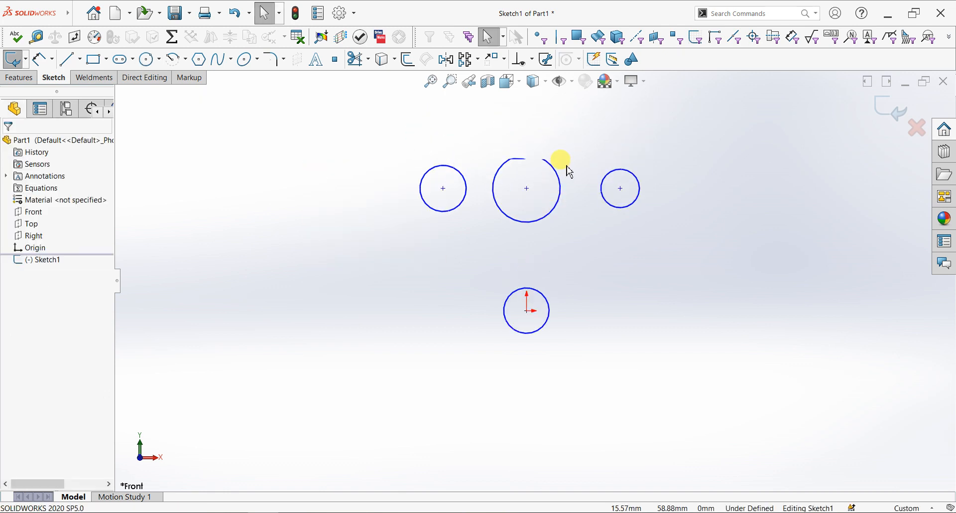
left_click(44, 67)
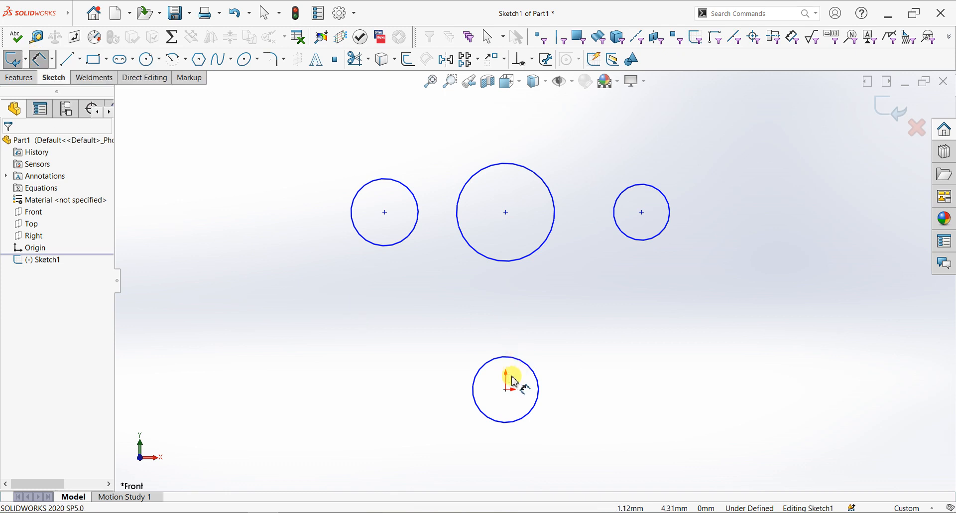
left_click(538, 387)
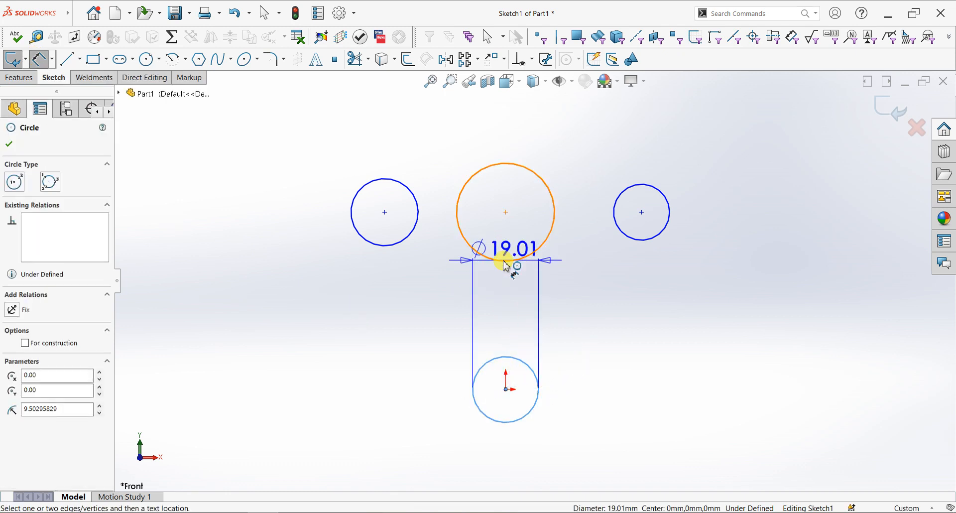
left_click(508, 260)
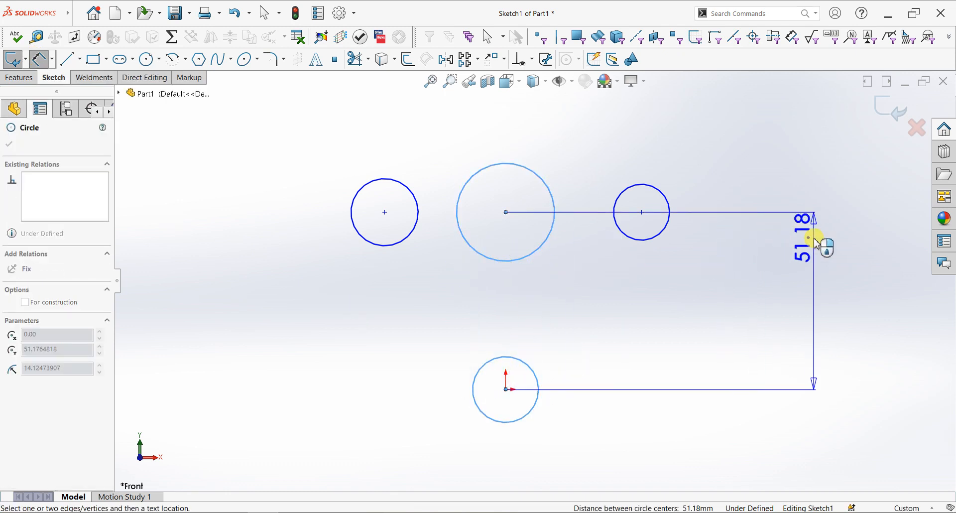
left_click(817, 242)
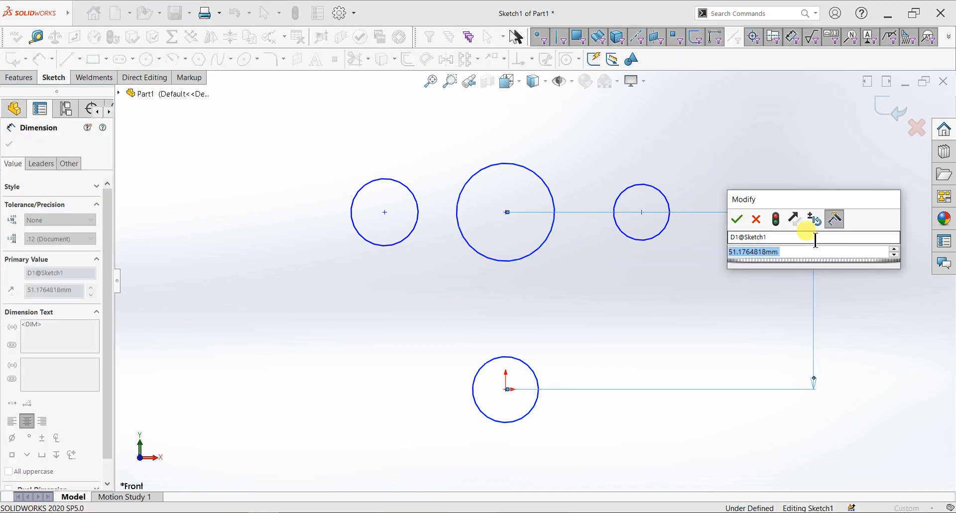
type("50")
key("Return")
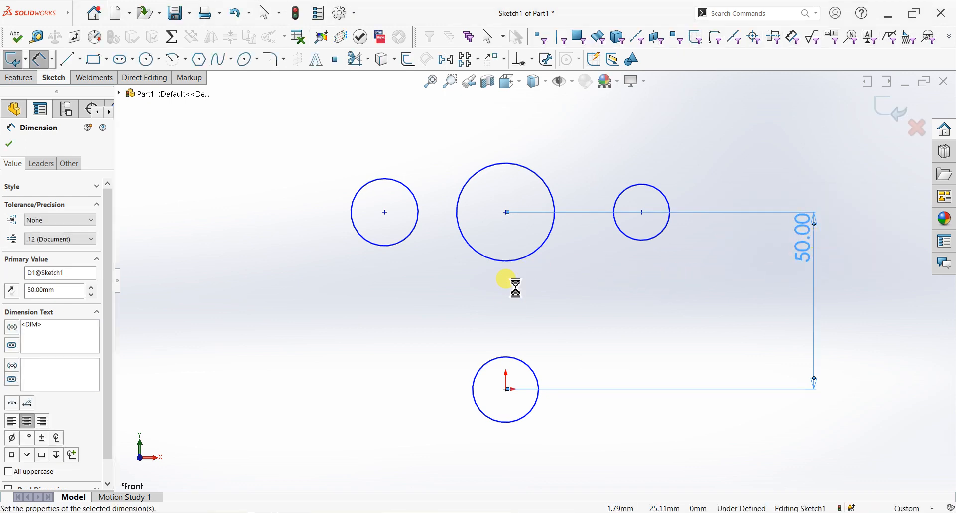
Dimension the horizontal distance between the centres of the origin circle and the upper right circle to 50 mm
left_click(529, 373)
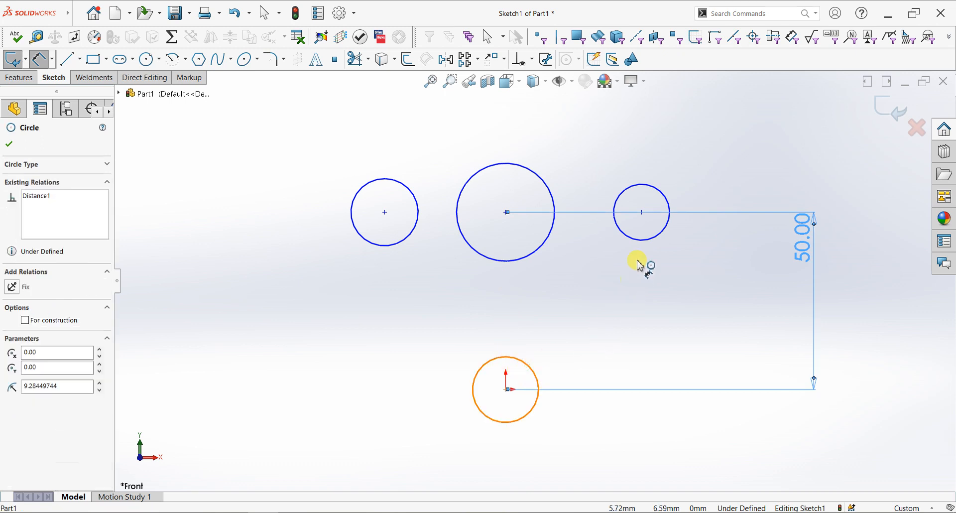
left_click(643, 248)
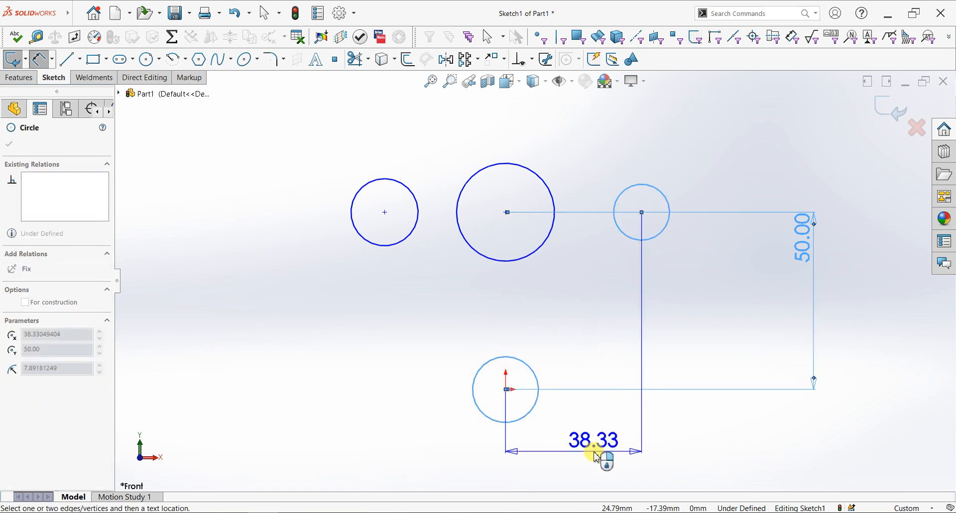
left_click(596, 457)
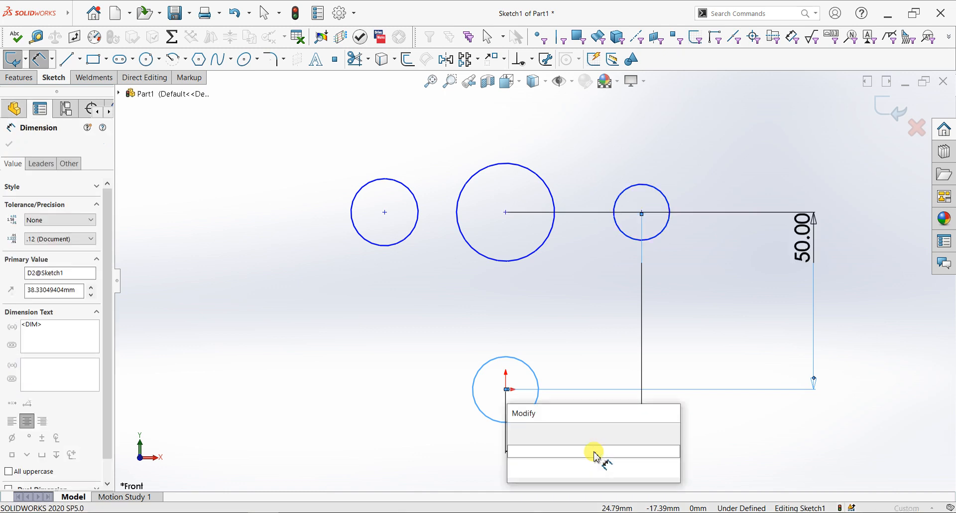
type("60")
key("Return")
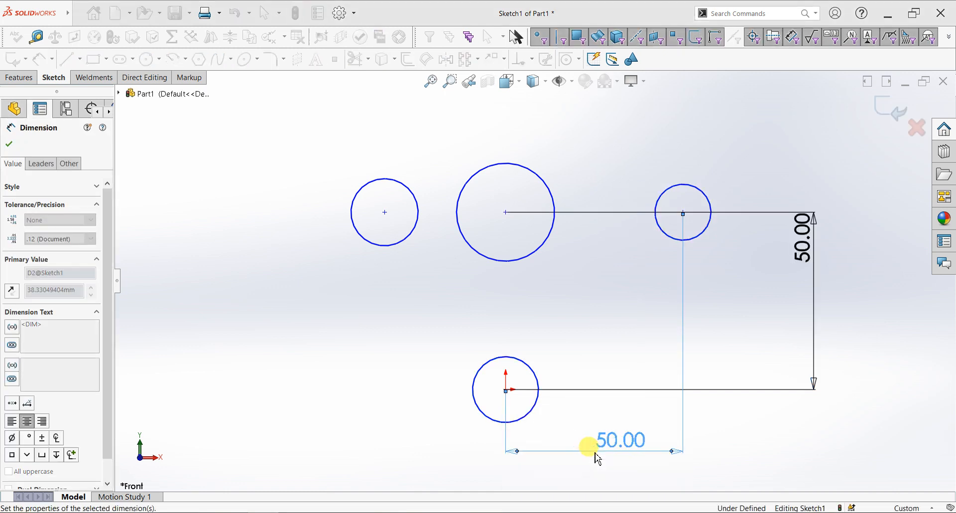
Dimension the horizontal distance between the centres of the upper left circle and the origin circle to 50 mm
left_click(372, 241)
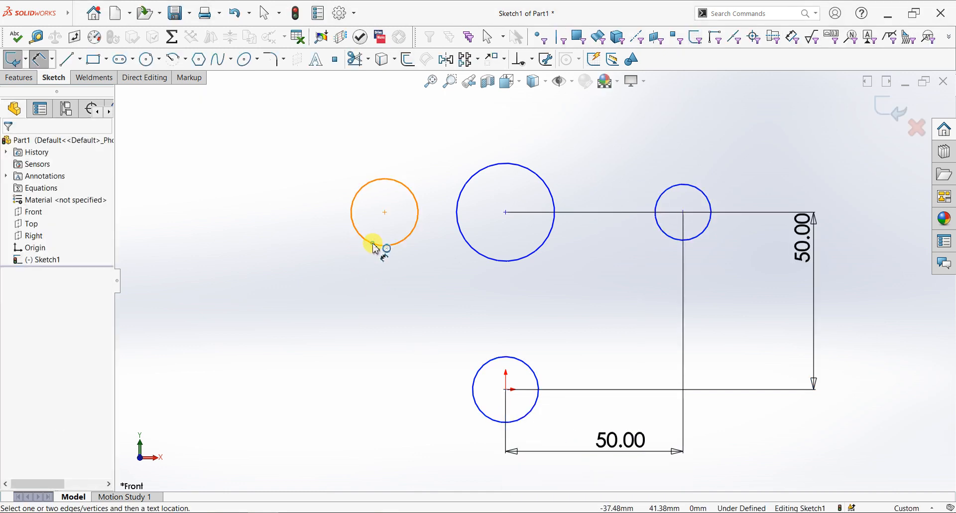
left_click(376, 248)
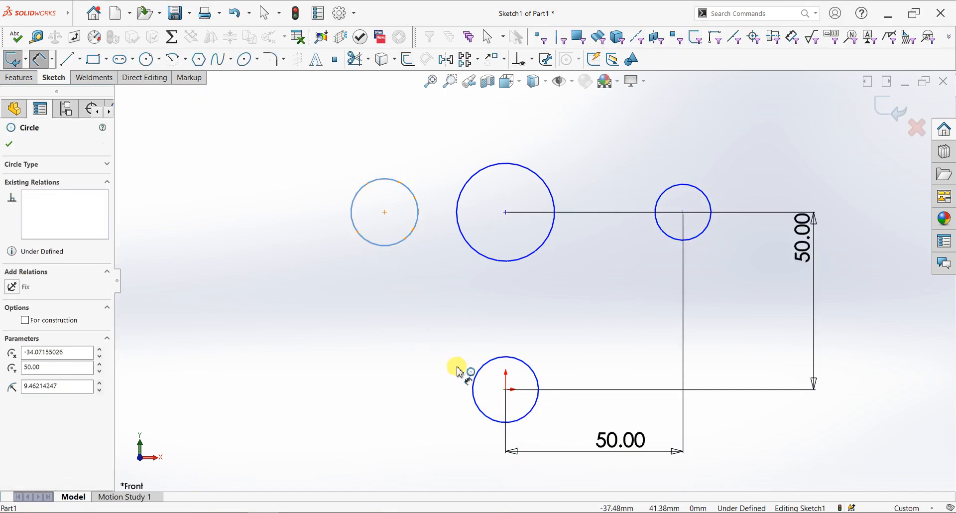
left_click(443, 398)
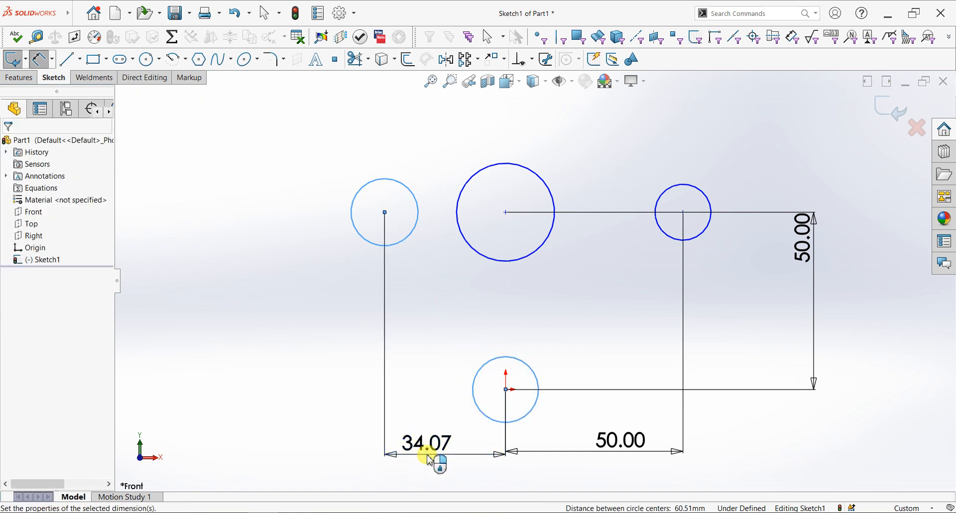
left_click(430, 460)
type("50")
key("Return")
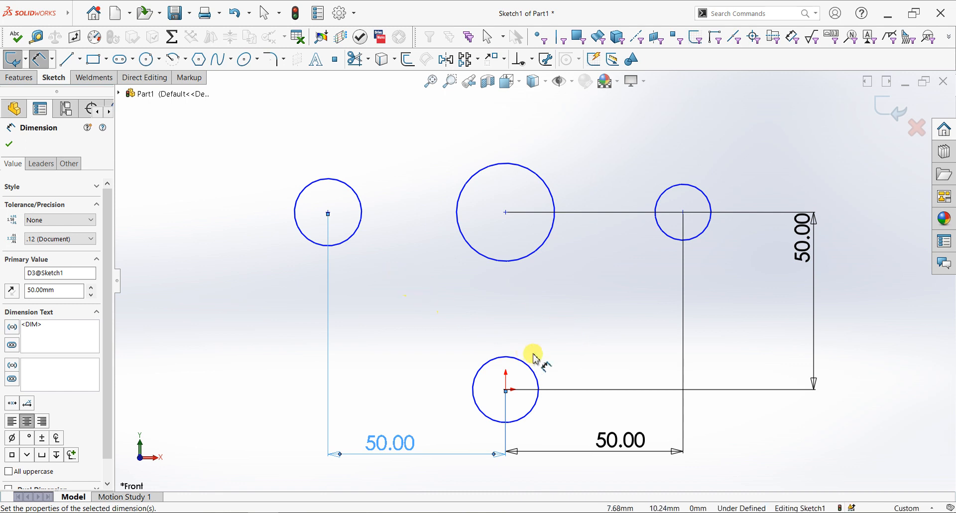
key("Escape")
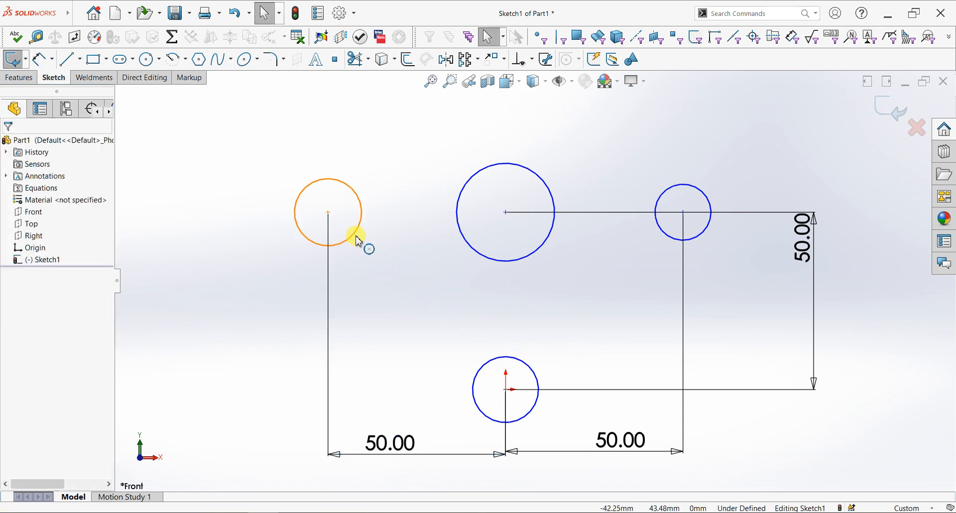
Apply an Equal relation to the upper left, upper right and origin circles
left_click(356, 241)
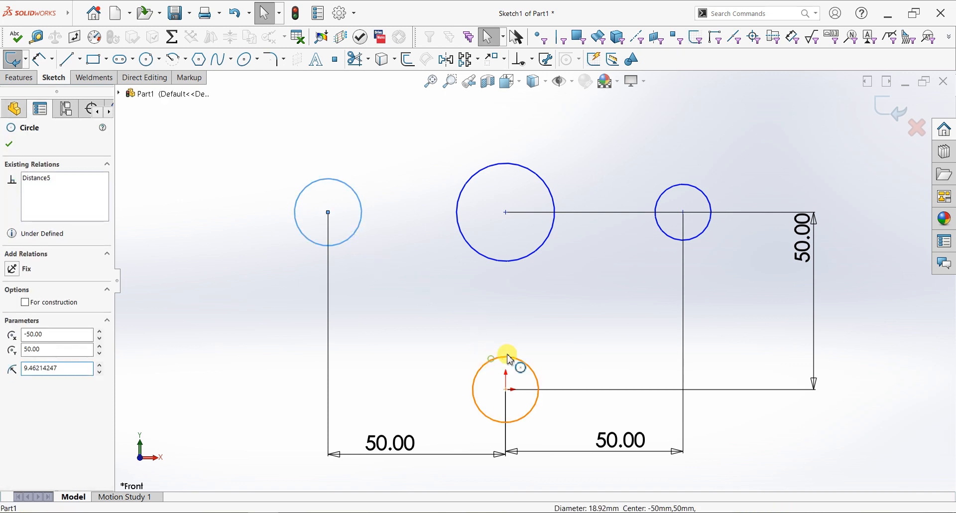
left_click(664, 235, "ctrl")
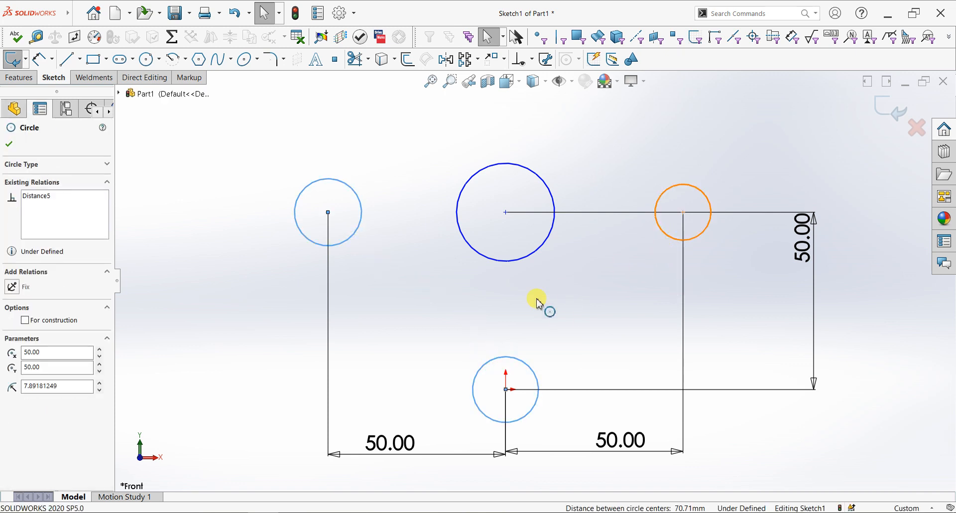
left_click(20, 361)
left_click(9, 145)
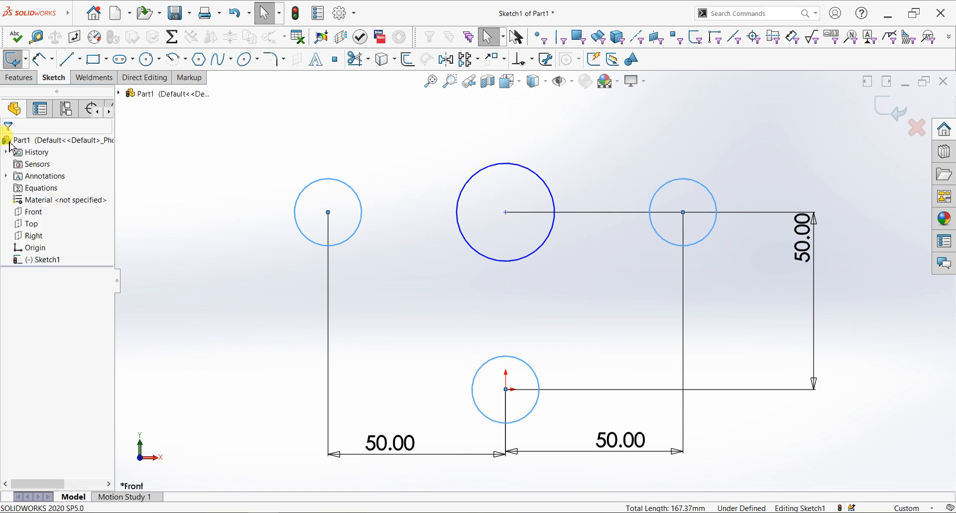
Dimension the diameter of the circle at the origin to 20 mm
left_click(39, 58)
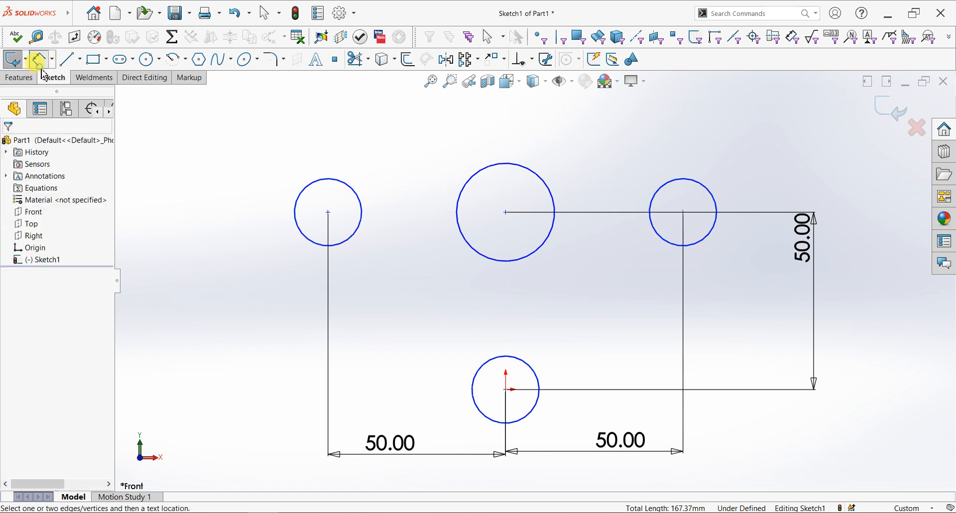
left_click(538, 382)
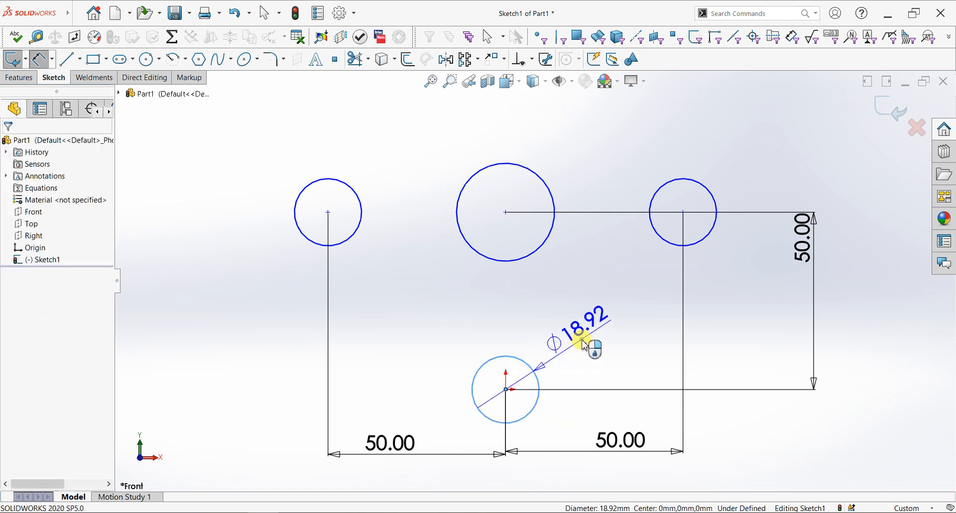
left_click(583, 343)
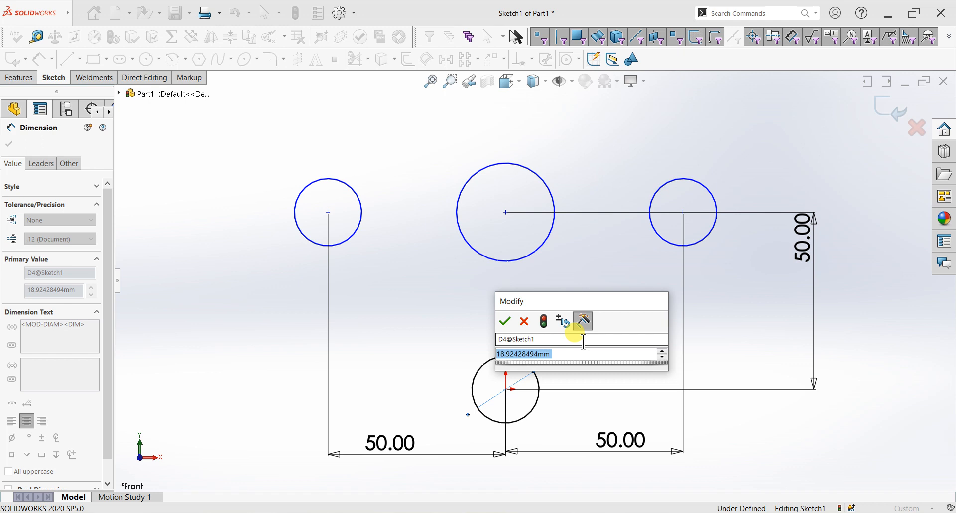
type("20")
key("Return")
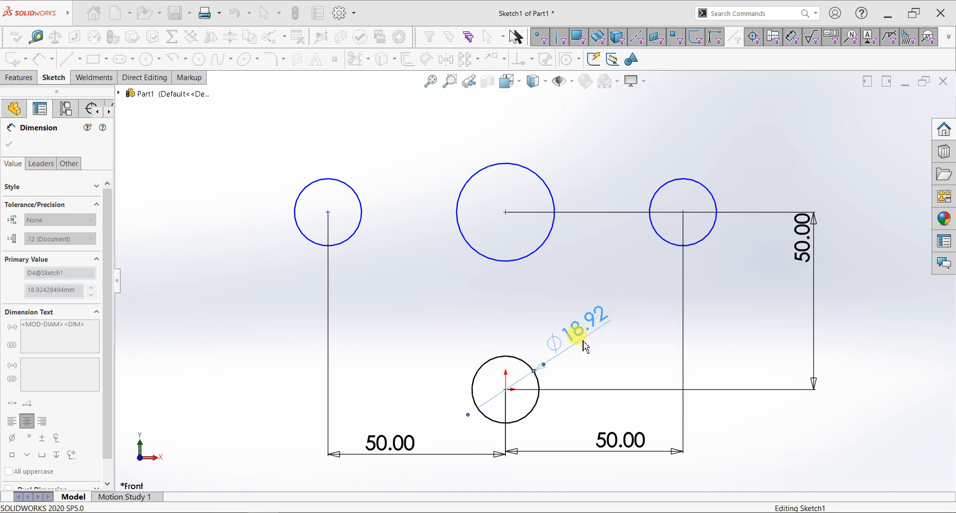
Dimension the diameter of the upper middle circle to 40 mm
left_click(533, 257)
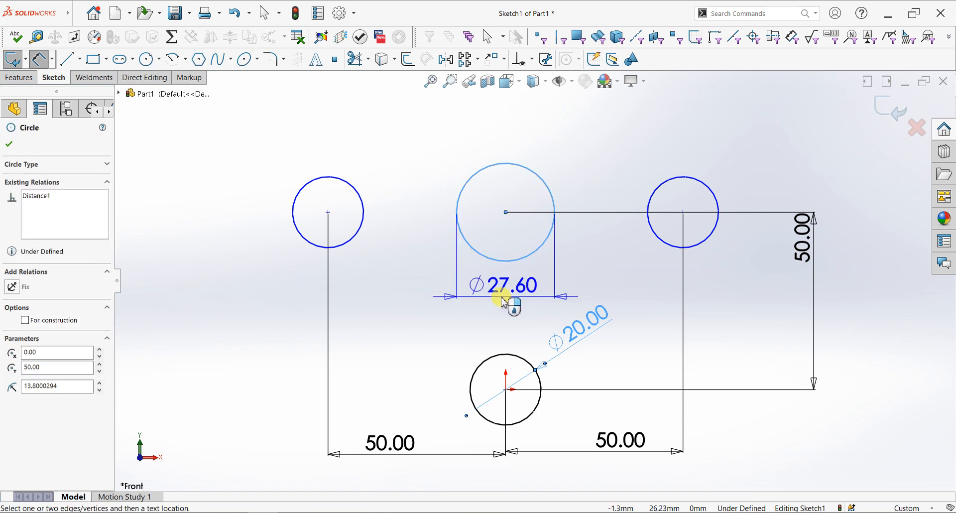
left_click(501, 297)
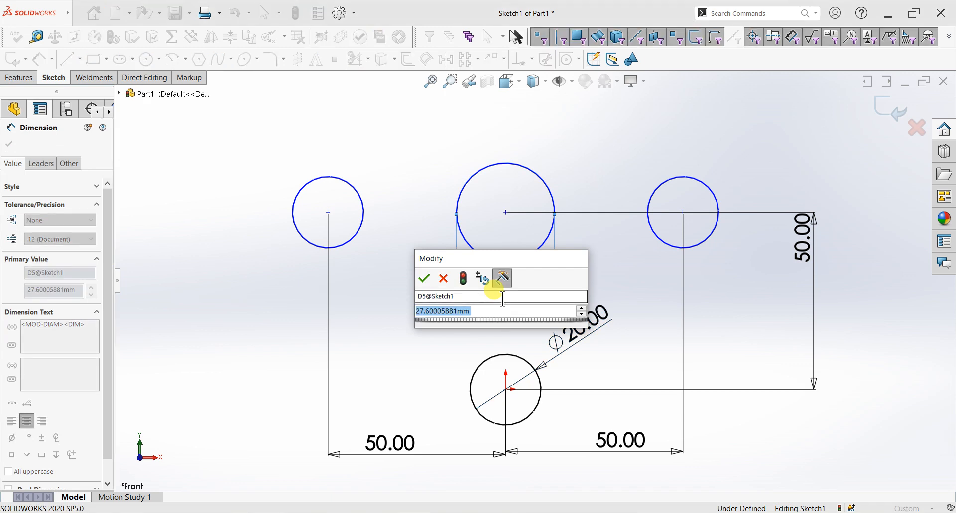
type("40")
key("Return")
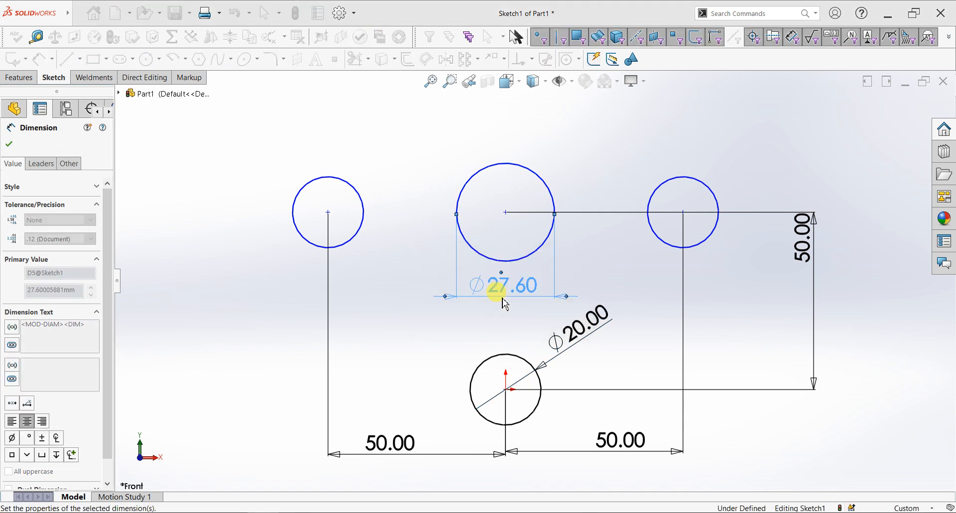
left_click(9, 145)
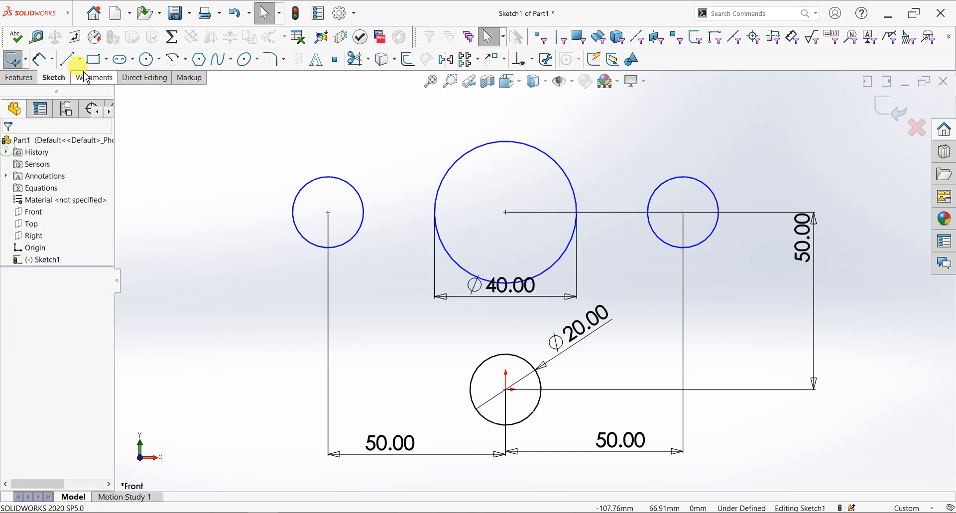
Sketch a circle about 61 mm in diameter concentric with the 40 mm circle
left_click(149, 59)
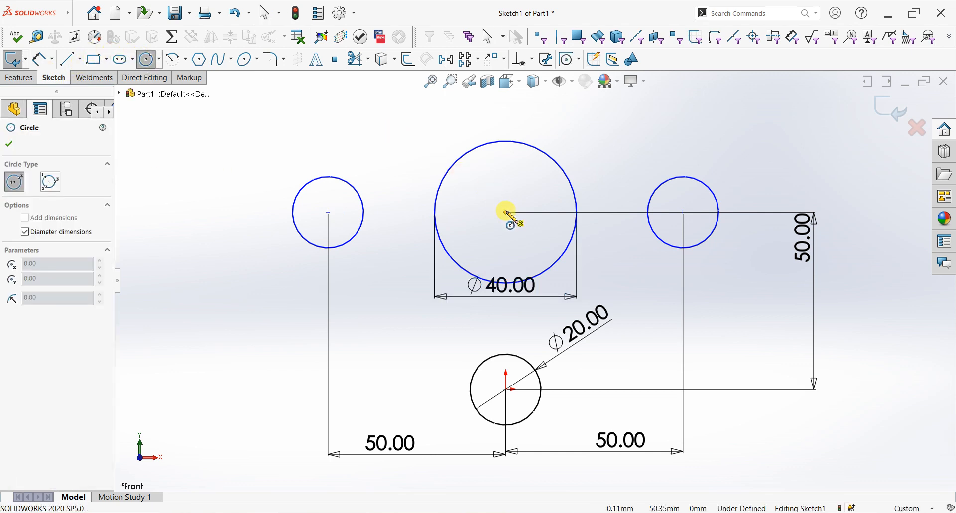
left_click(506, 212)
left_click(592, 282)
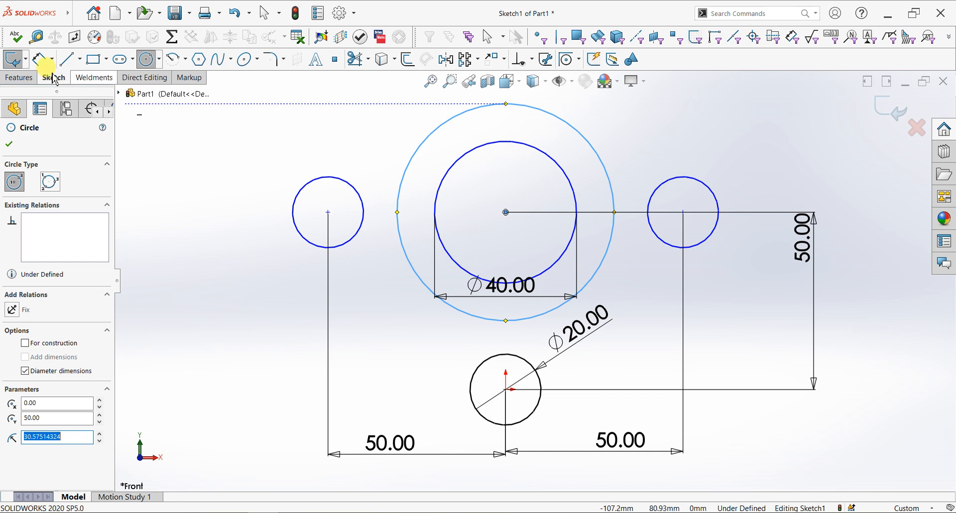
Dimension the diameter of the outer circle concentric with the 40 mm circle to 70 mm
left_click(42, 59)
left_click(622, 141)
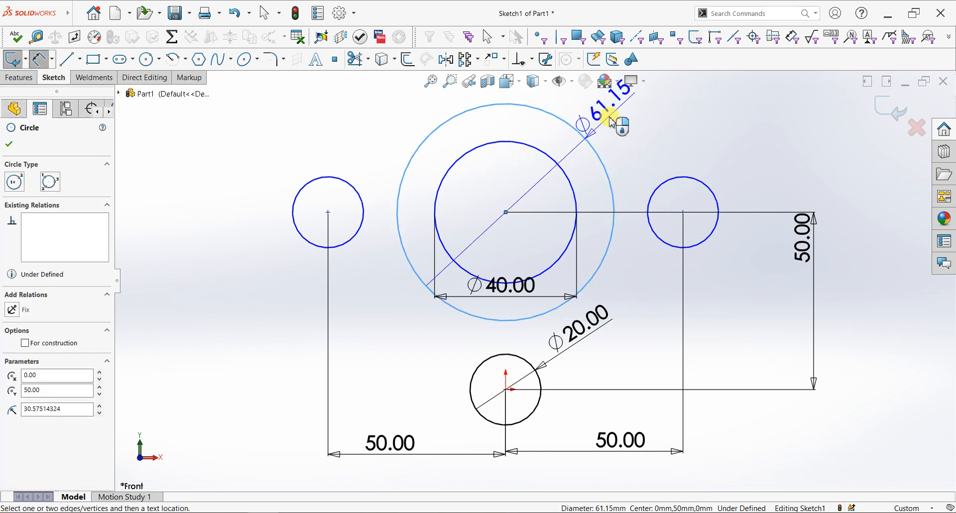
left_click(611, 121)
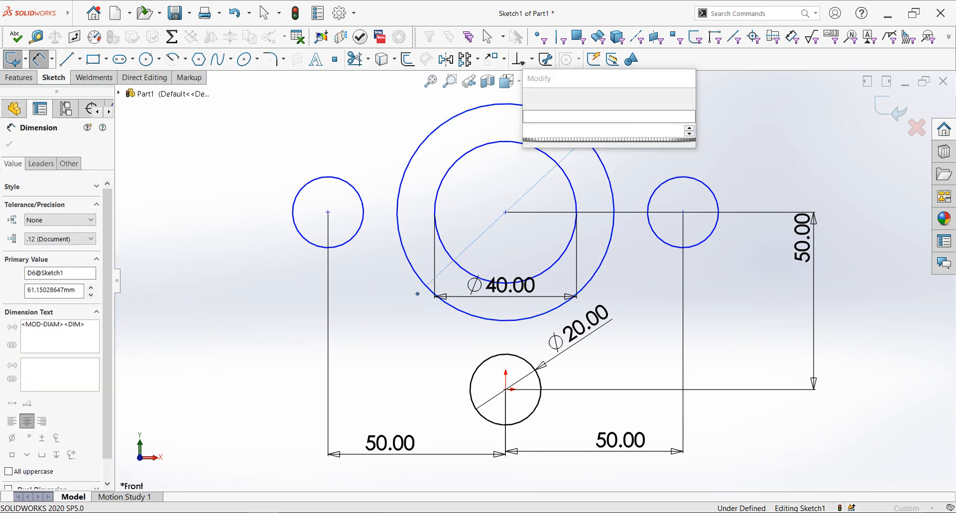
type("70")
key("Return")
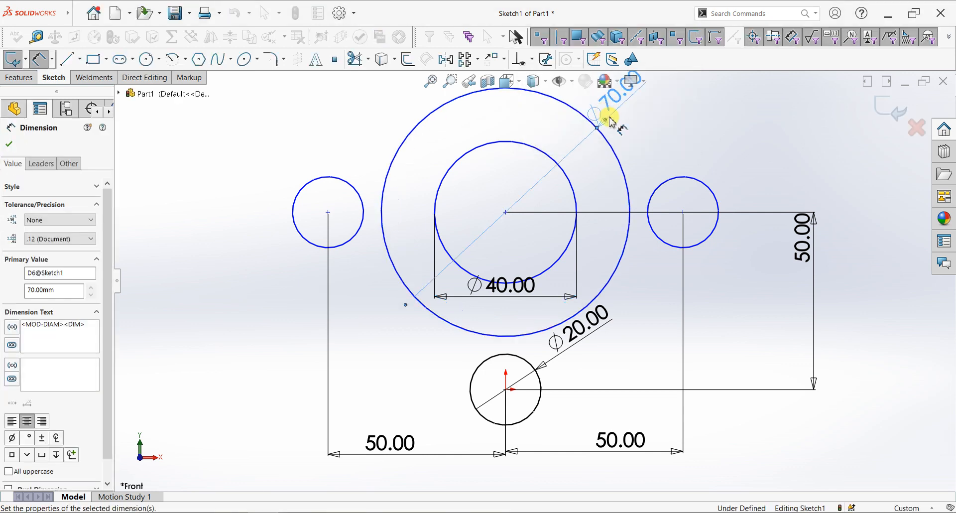
left_click(9, 144)
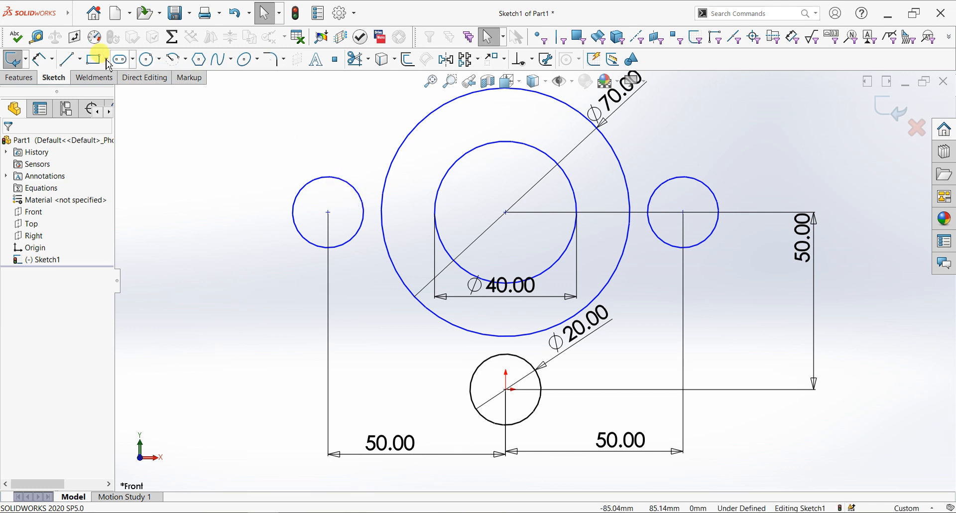
Sketch a line about 71 mm long along the outer side, tangent to the upper left circle and the origin circle
left_click(73, 64)
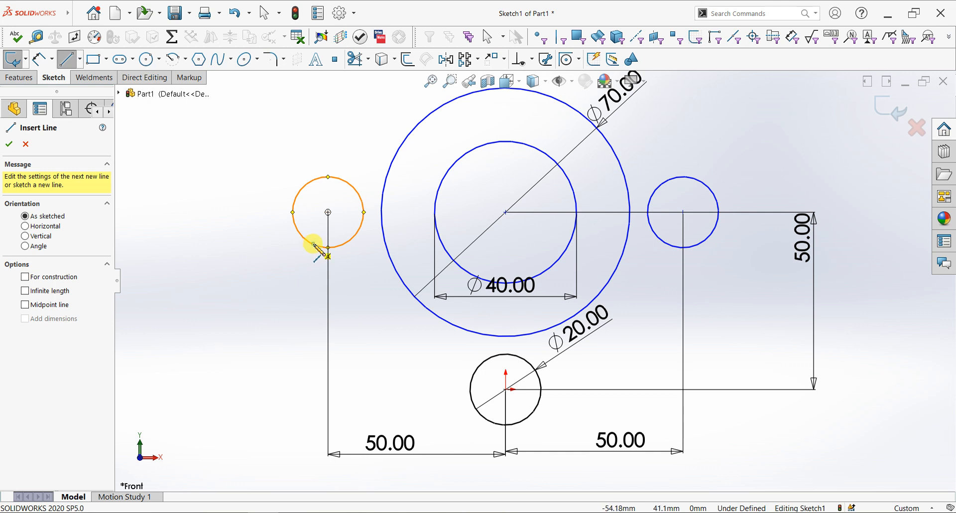
left_click(314, 247)
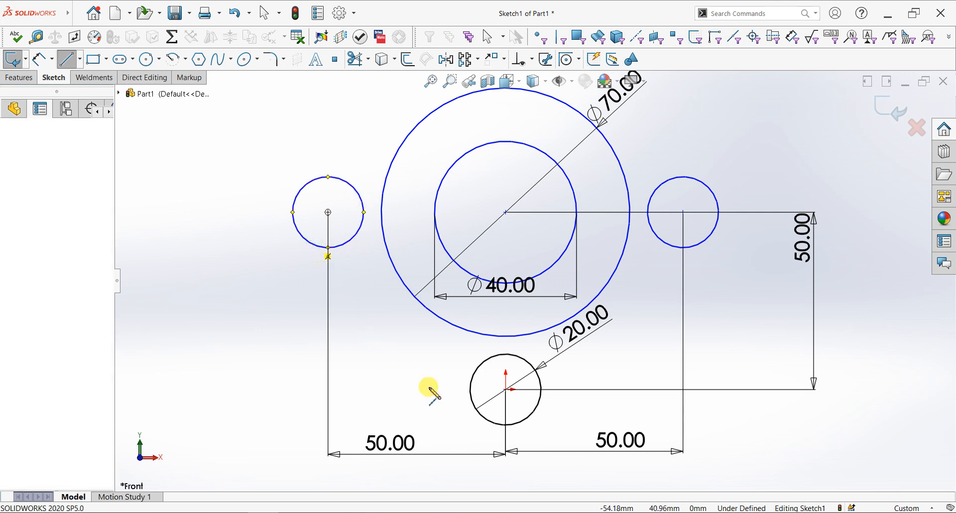
left_click(480, 414)
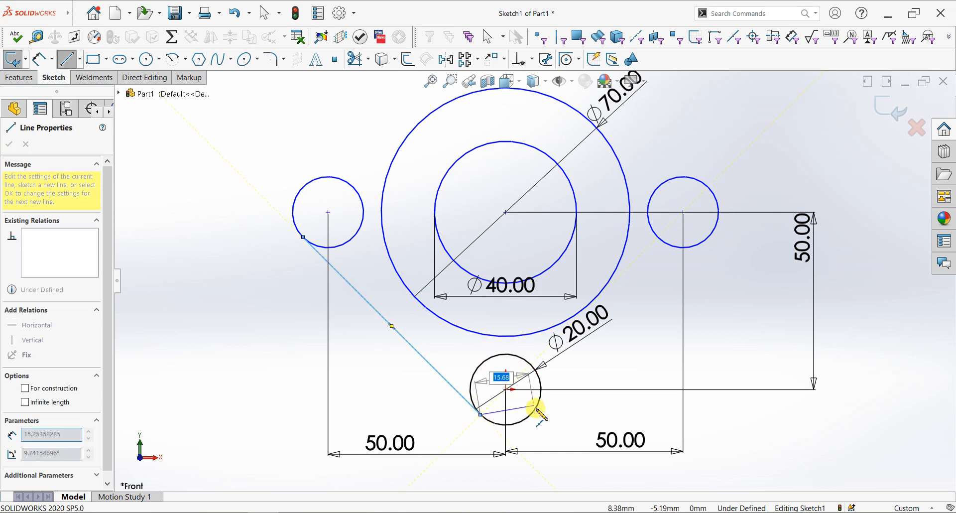
key("Escape")
key("Escape")
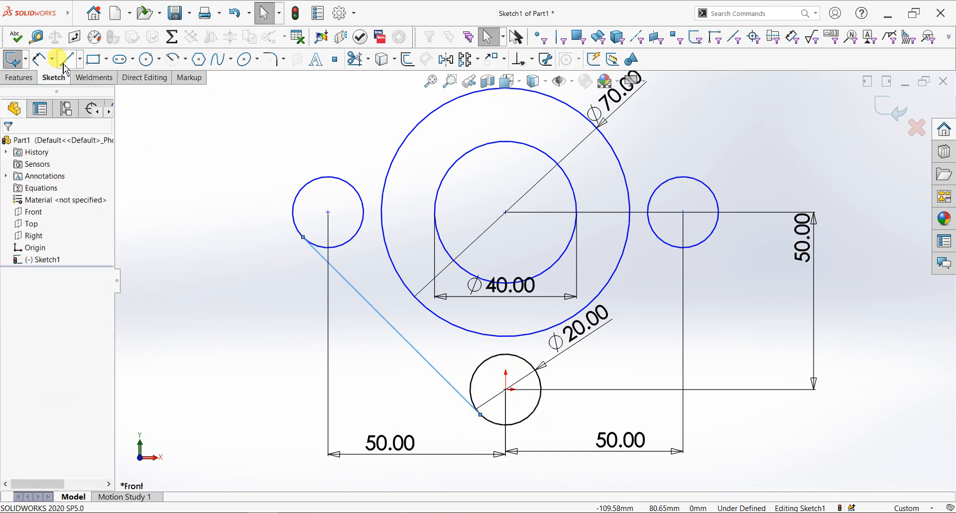
Sketch a line about 71 mm long along the outer side, tangent to the origin circle and the upper right circle
left_click(69, 61)
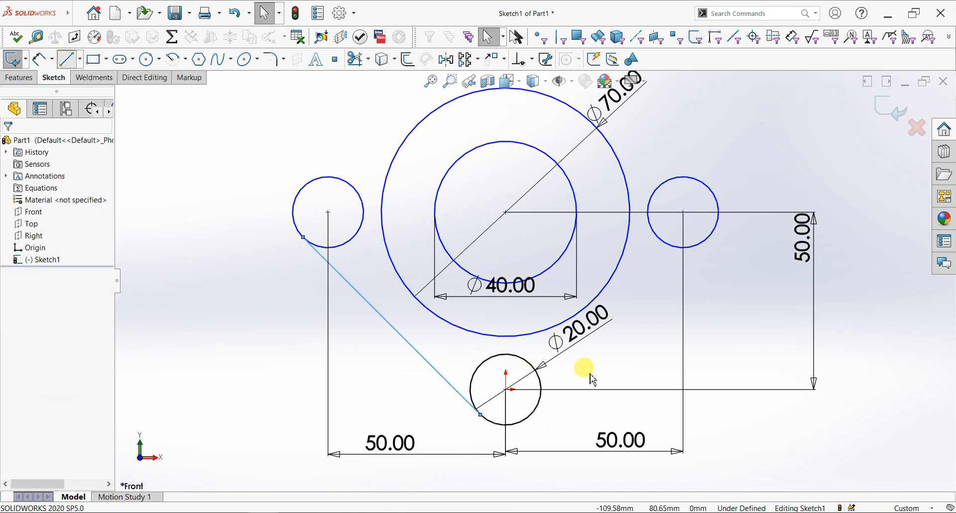
left_click(537, 408)
left_click(704, 243)
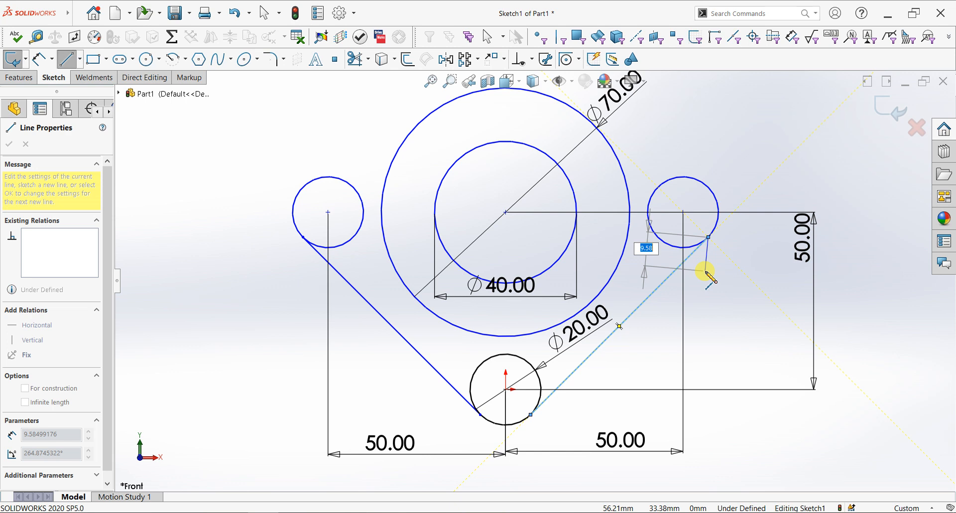
key("Escape")
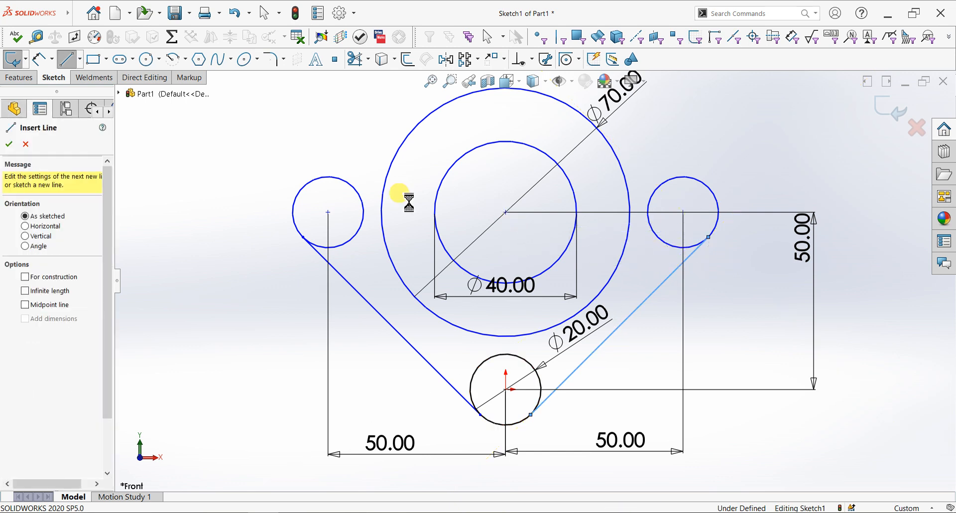
key("Escape")
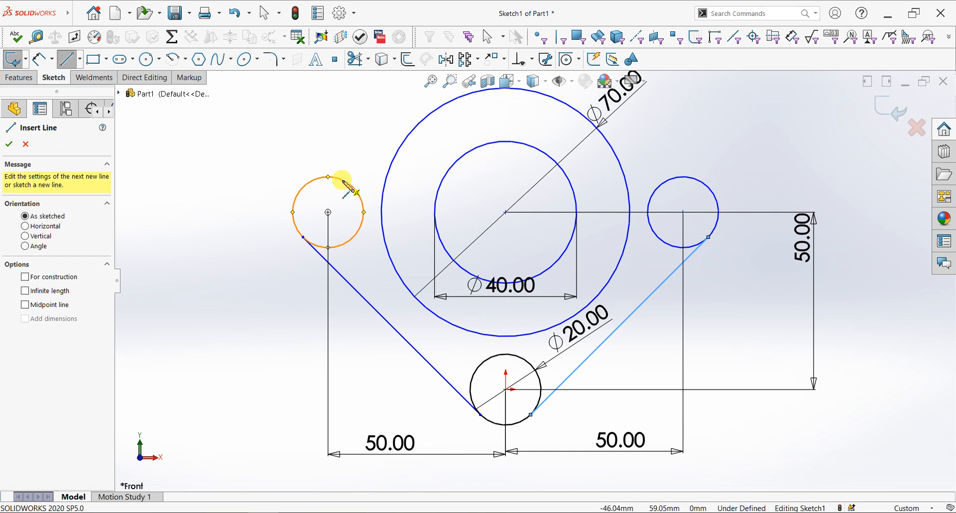
Sketch a line tangent to the tops of the upper left and upper right circles
left_click(342, 182)
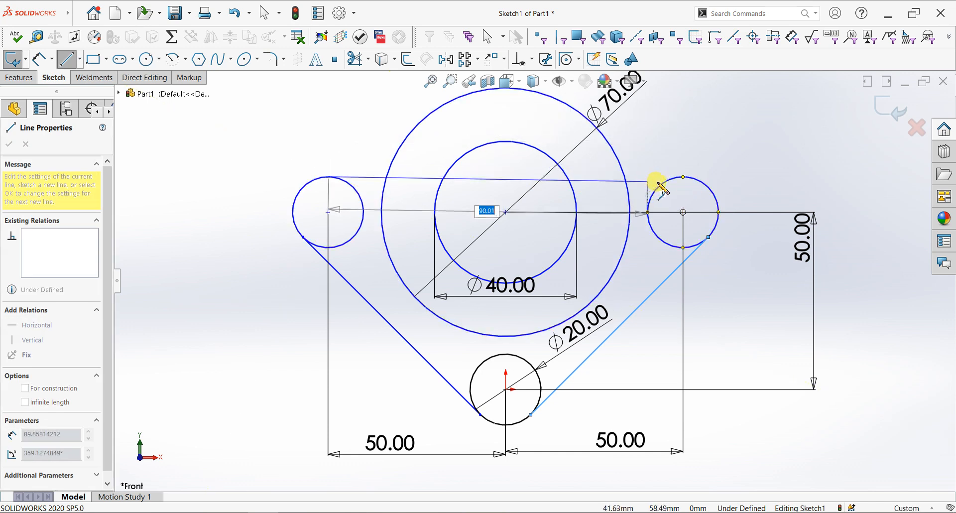
left_click(682, 177)
right_click(699, 132)
left_click(708, 137)
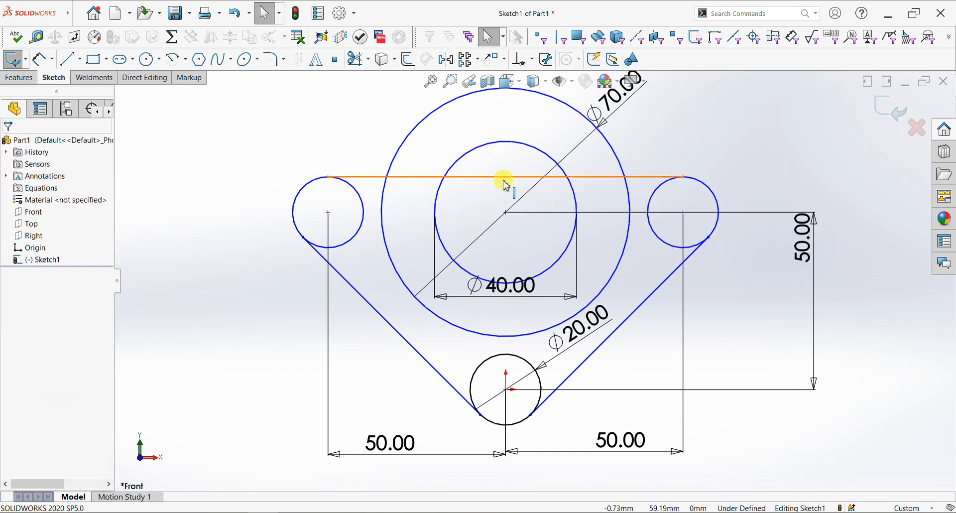
Check the tangent relation between the left slanted line and the upper left circle
left_click(351, 289)
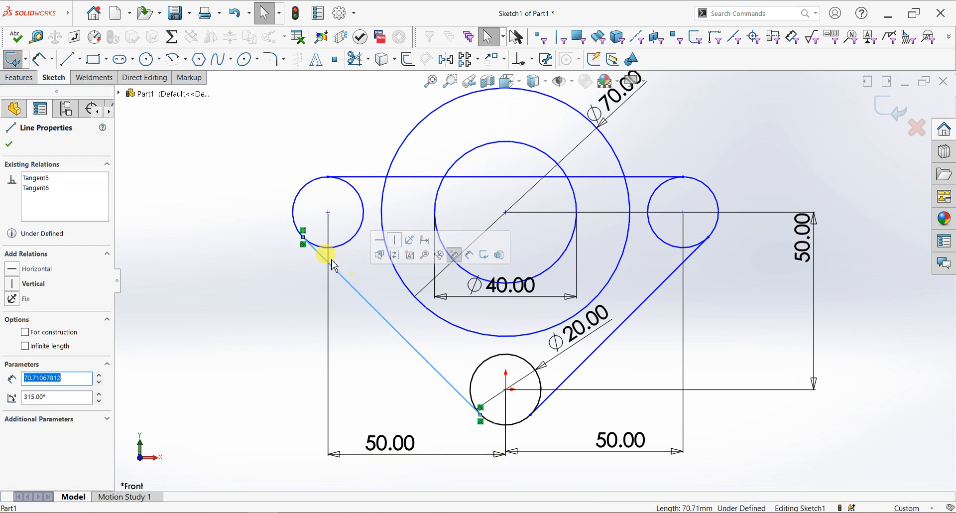
left_click(294, 219, "ctrl")
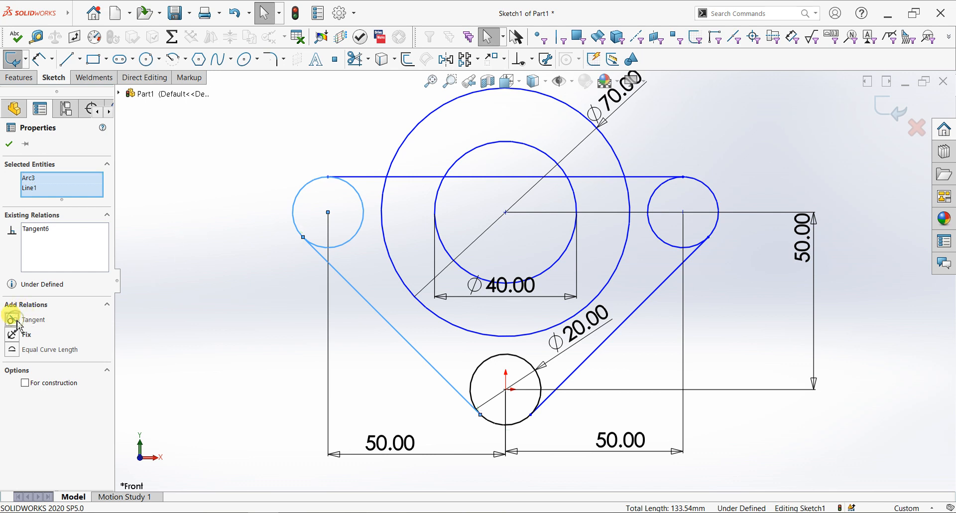
left_click(413, 413)
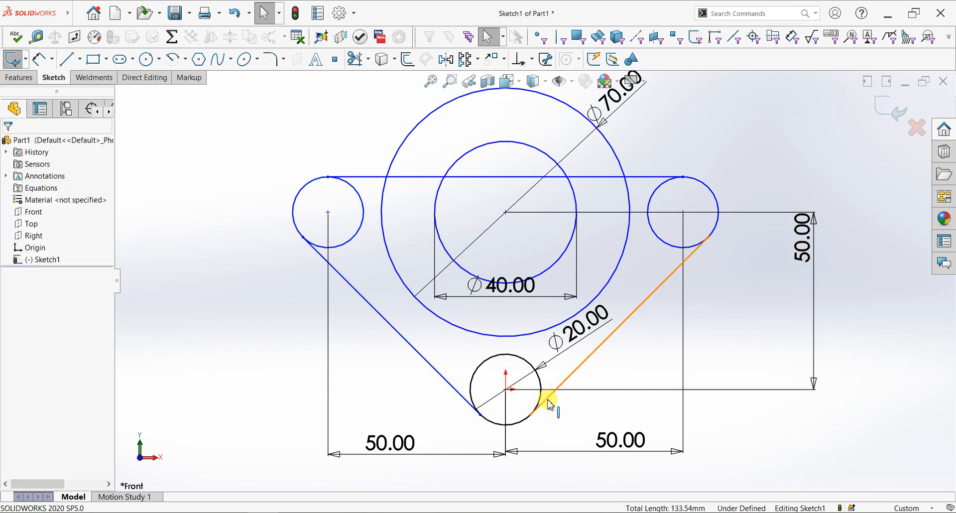
Check the tangent relations of the right slanted line with the origin circle and the upper right circle
left_click(548, 403)
left_click(525, 424, "ctrl")
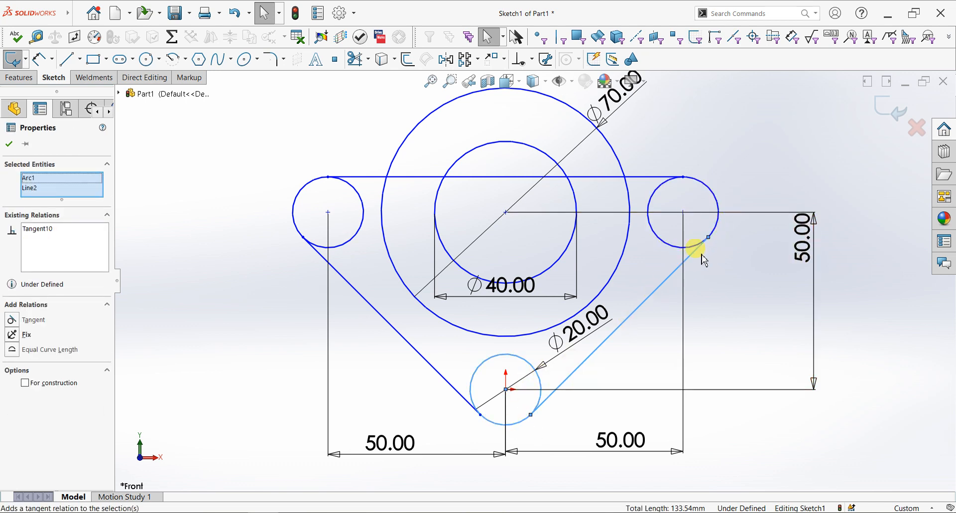
key("Escape")
left_click(717, 252)
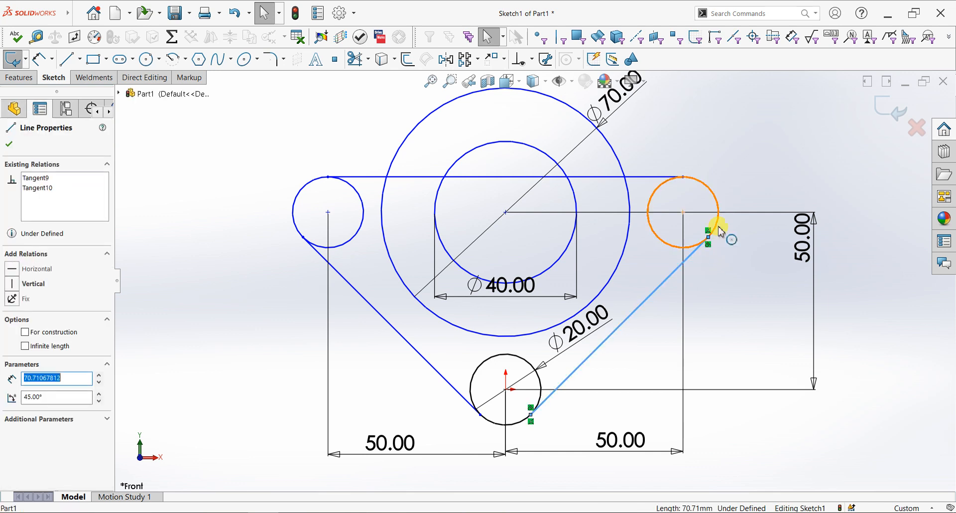
left_click(719, 228, "ctrl")
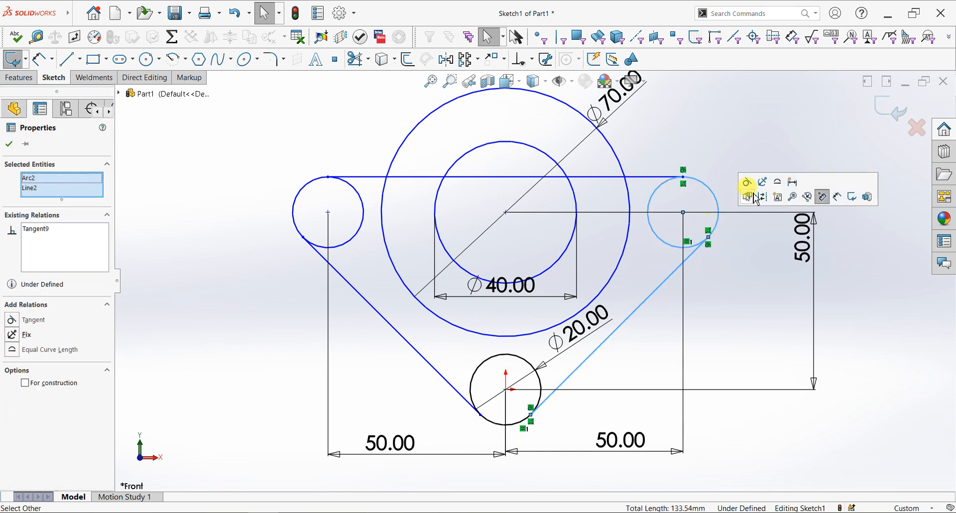
left_click(739, 290)
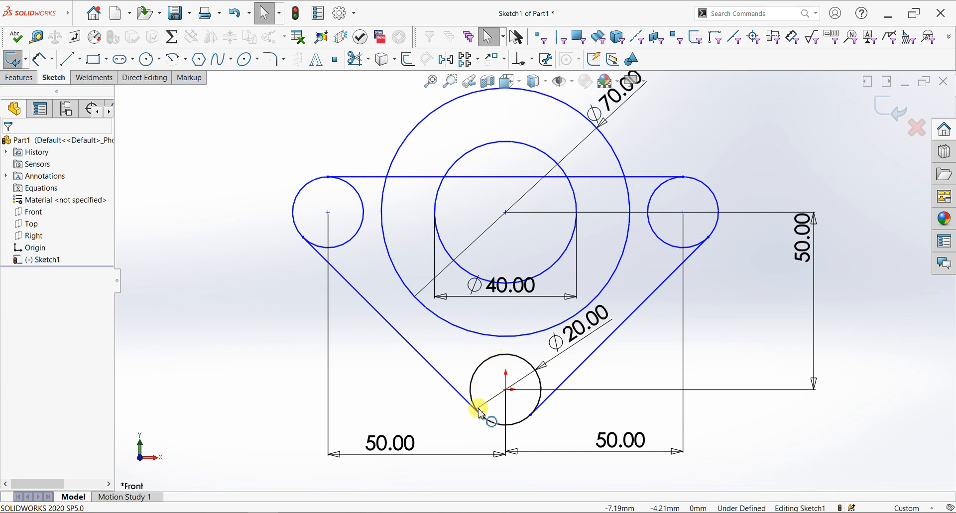
Apply a Tangent relation between the left slanted line and the origin circle
left_click(457, 396)
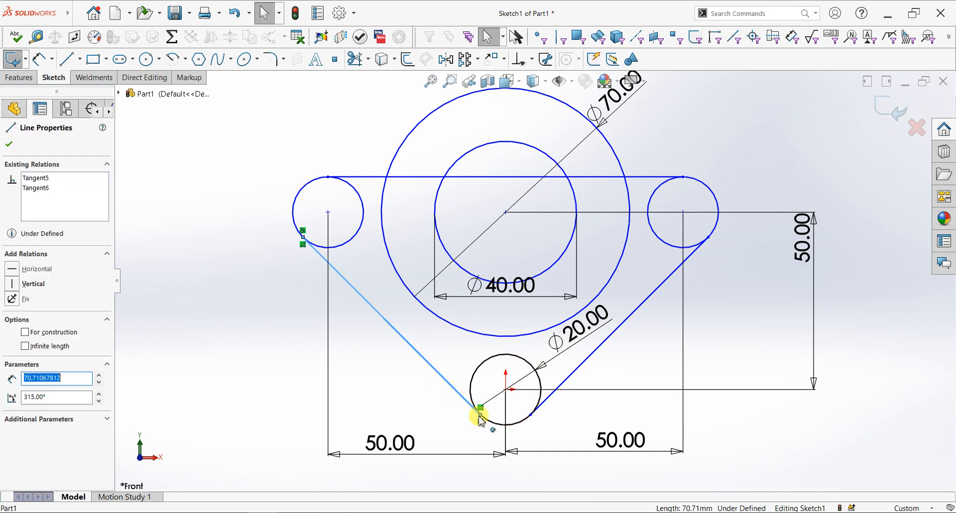
left_click(510, 423, "ctrl")
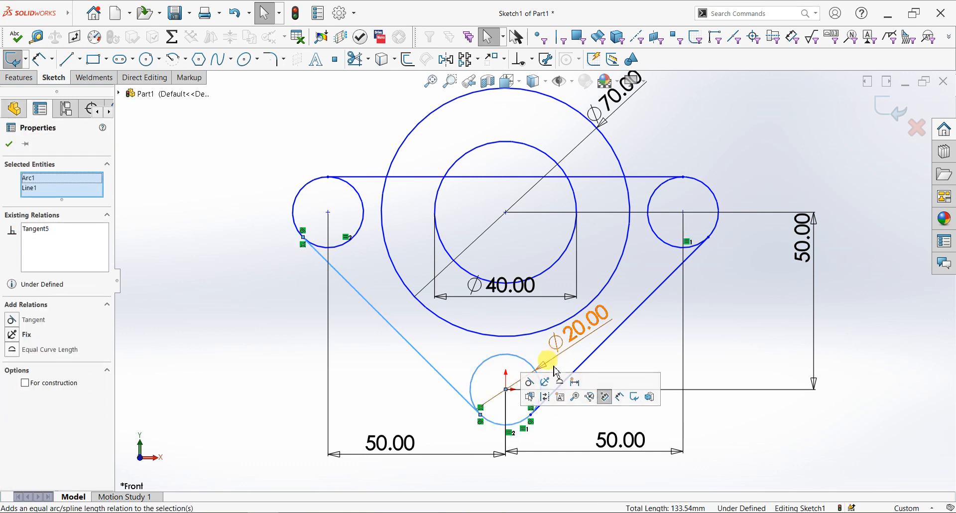
left_click(524, 381)
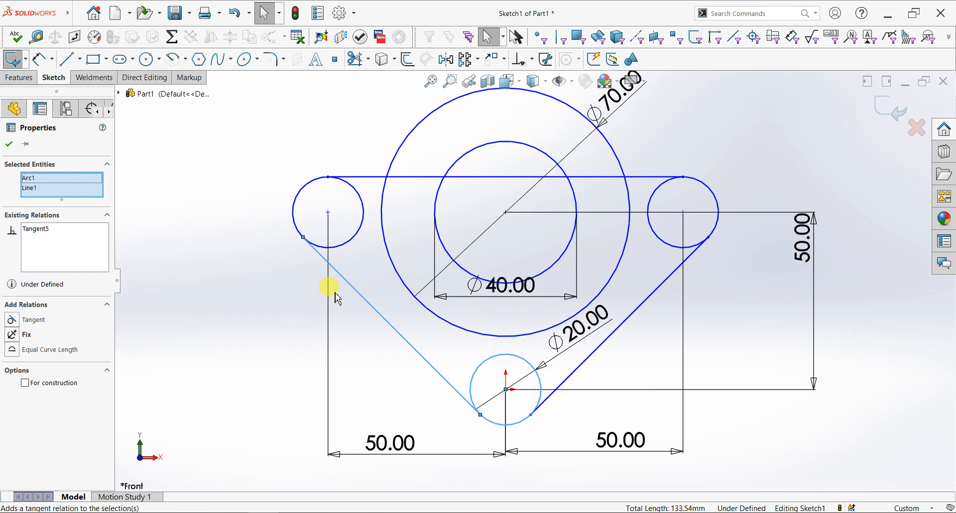
left_click(9, 145)
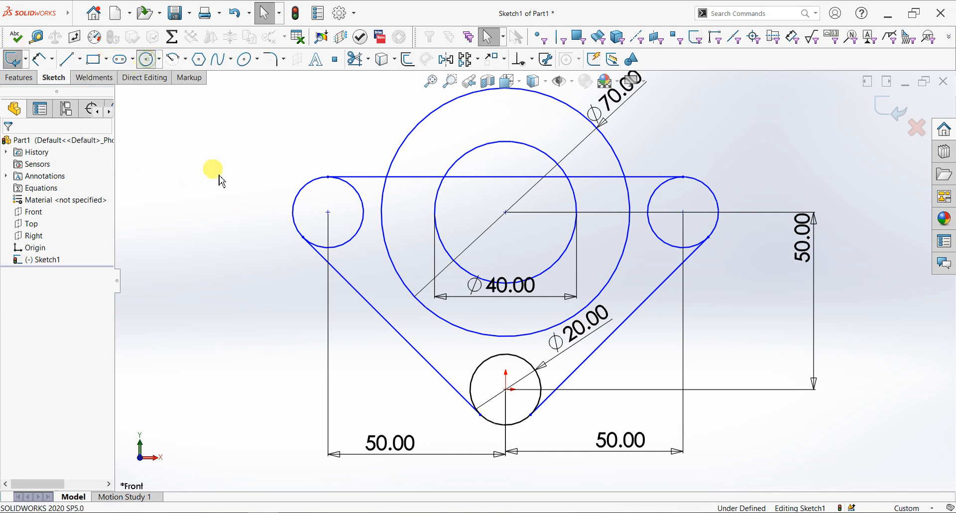
Sketch an 8 mm diameter circle concentric with each of the upper left, origin and upper right circles
left_click(148, 60)
left_click(328, 213)
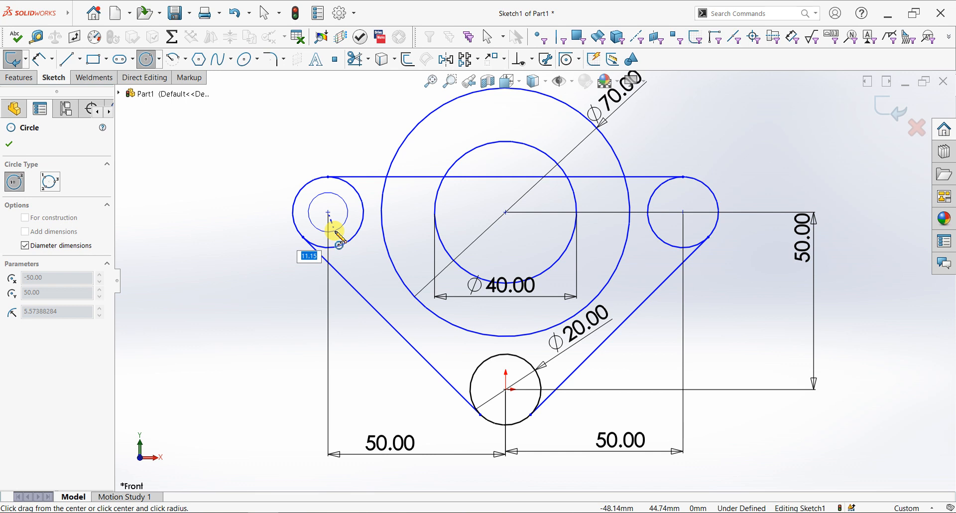
key("Return")
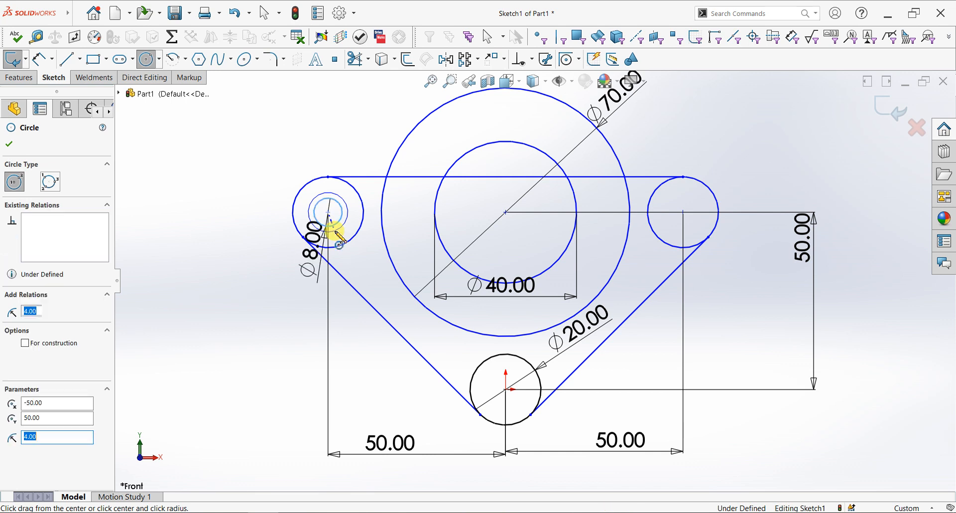
left_click(505, 389)
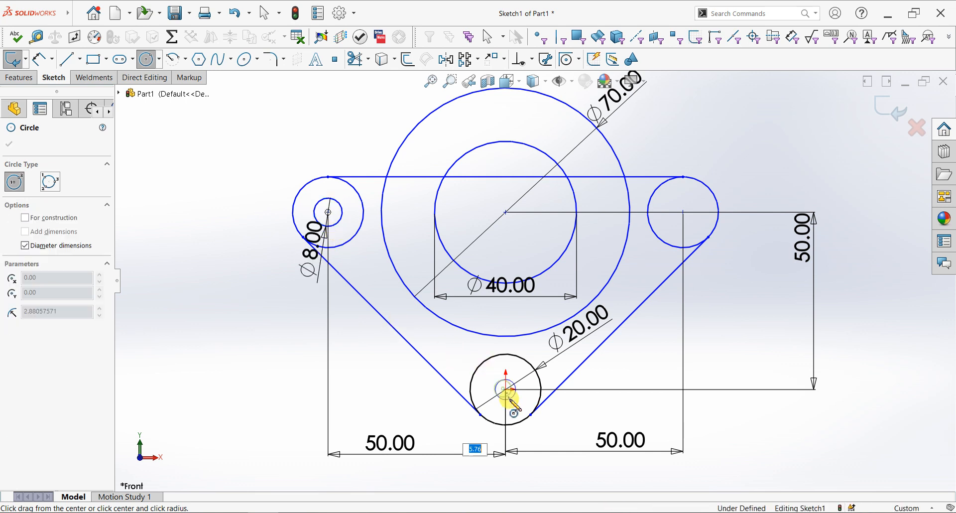
type("8")
key("Return")
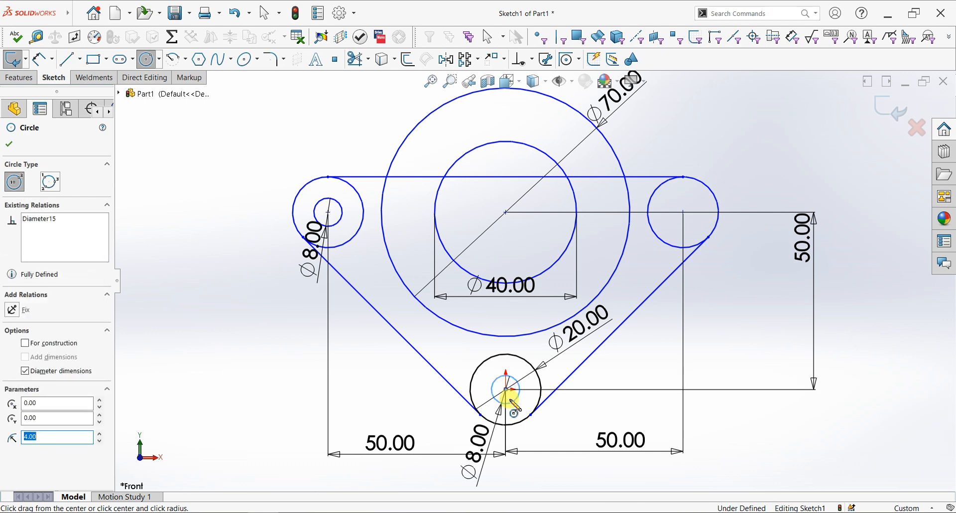
left_click(683, 213)
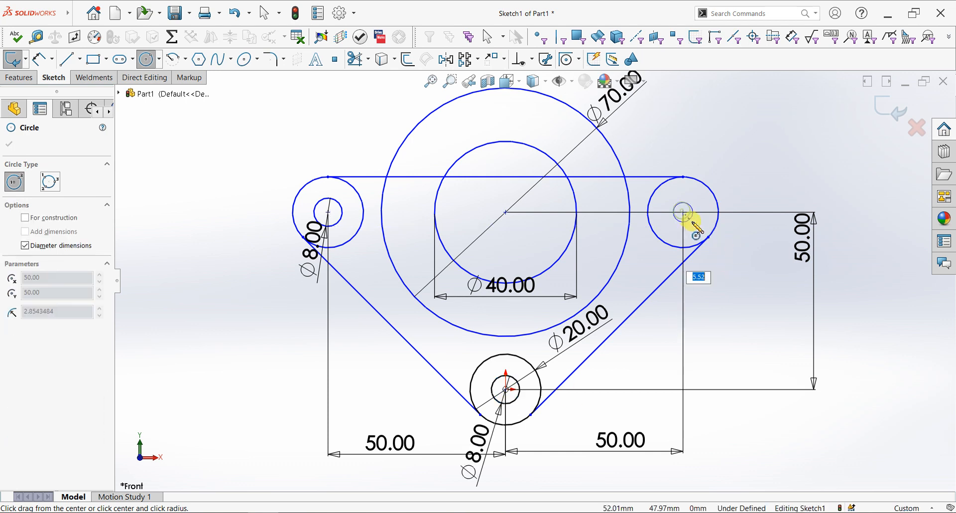
type("8")
key("Return")
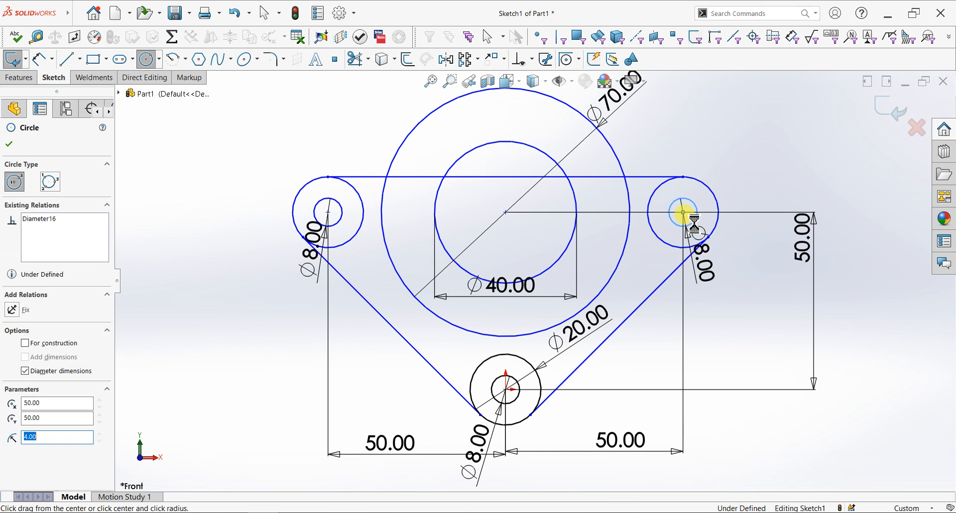
left_click(10, 144)
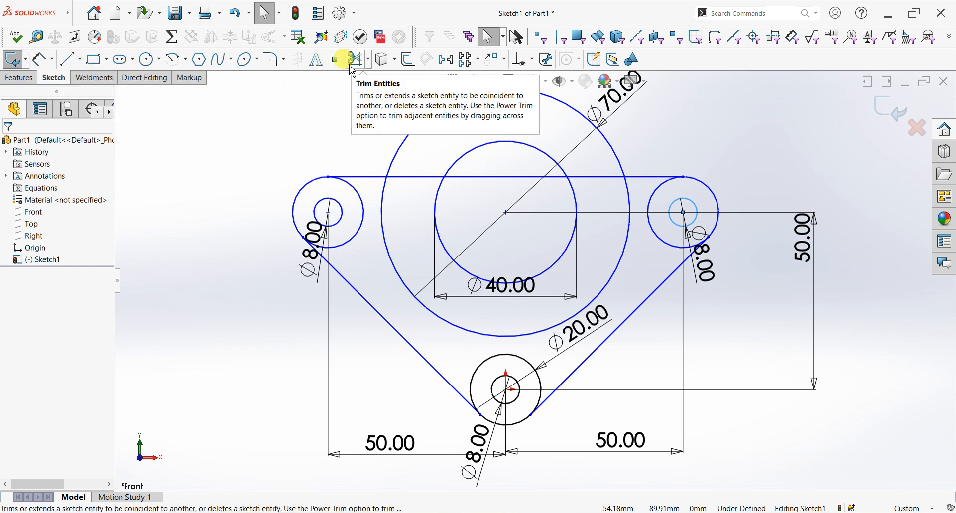
right_click(692, 62)
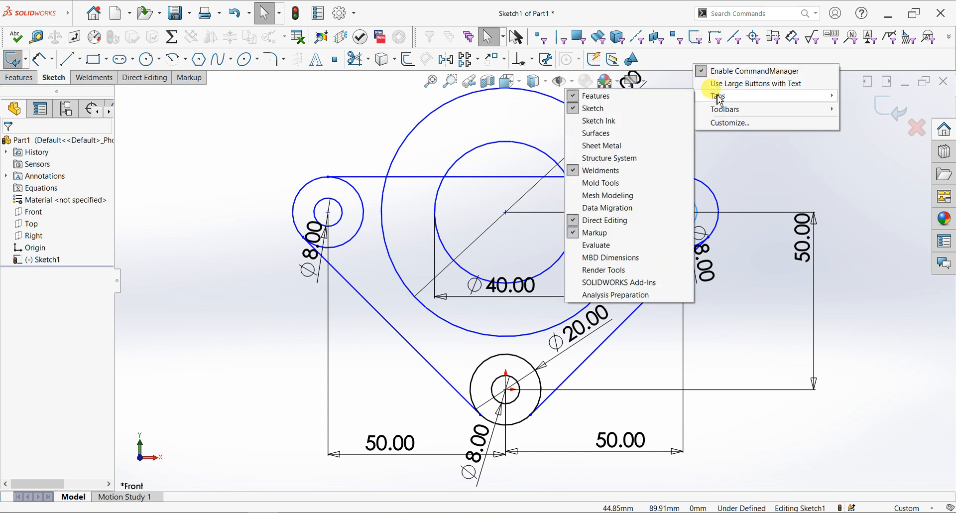
left_click(729, 124)
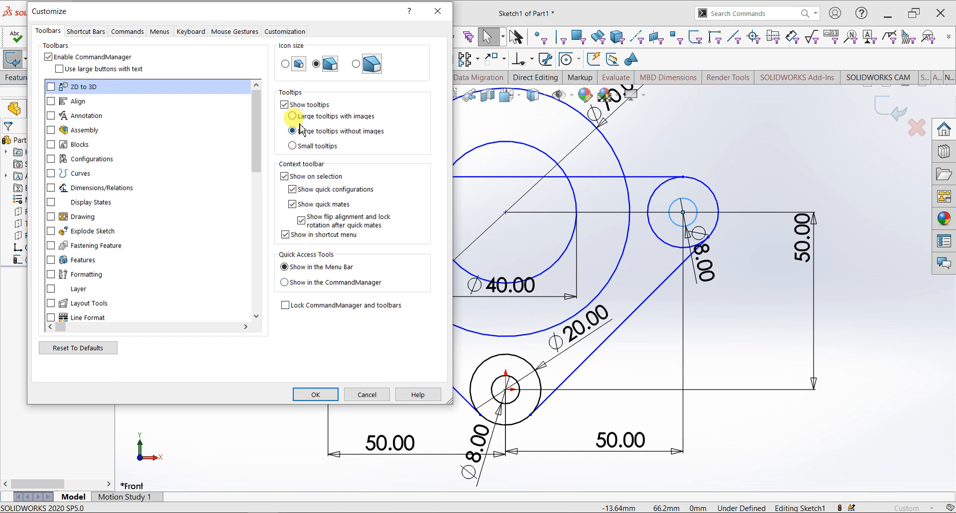
left_click(315, 392)
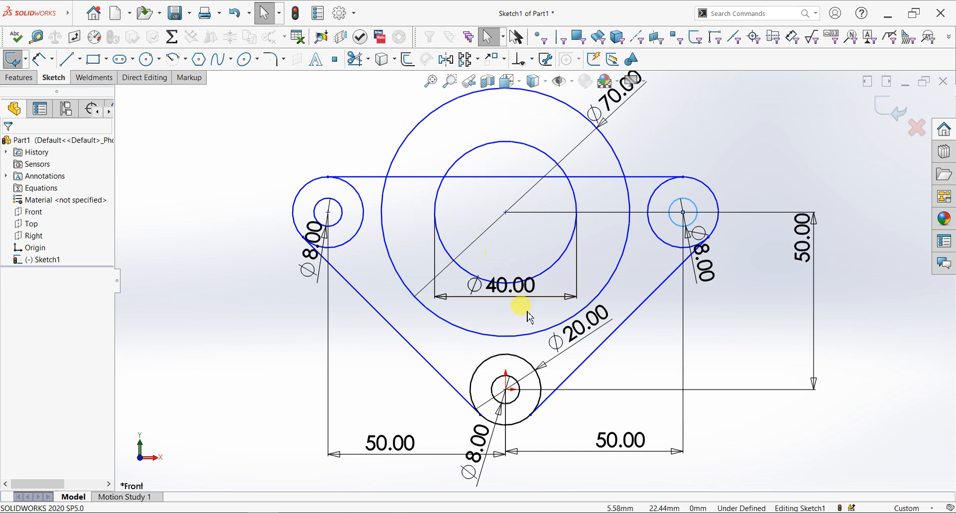
Trim away the part of the upper horizontal line that lies inside the 70 mm circle
left_click(358, 60)
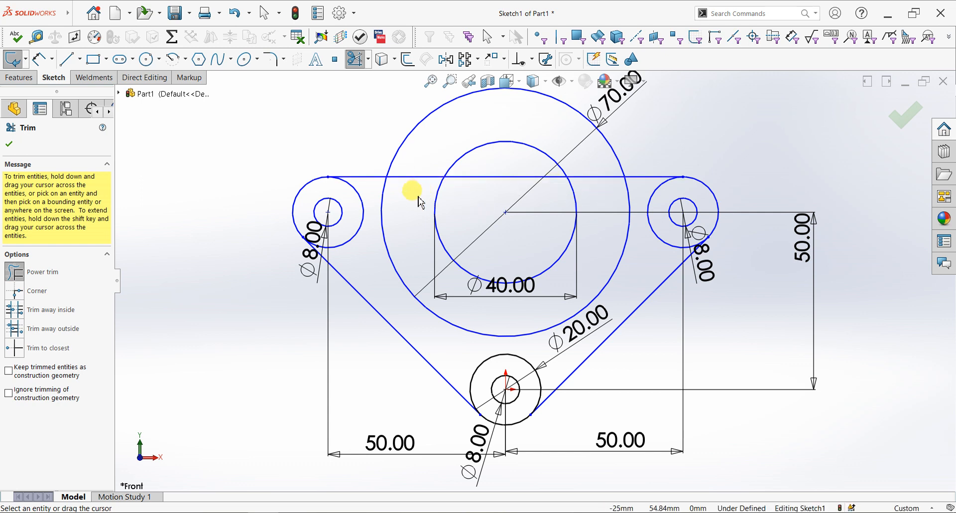
mouse_move(421, 203)
left_mouse_down()
mouse_move(420, 184)
mouse_move(504, 219)
mouse_move(504, 166)
mouse_move(597, 195)
mouse_move(596, 172)
left_mouse_up()
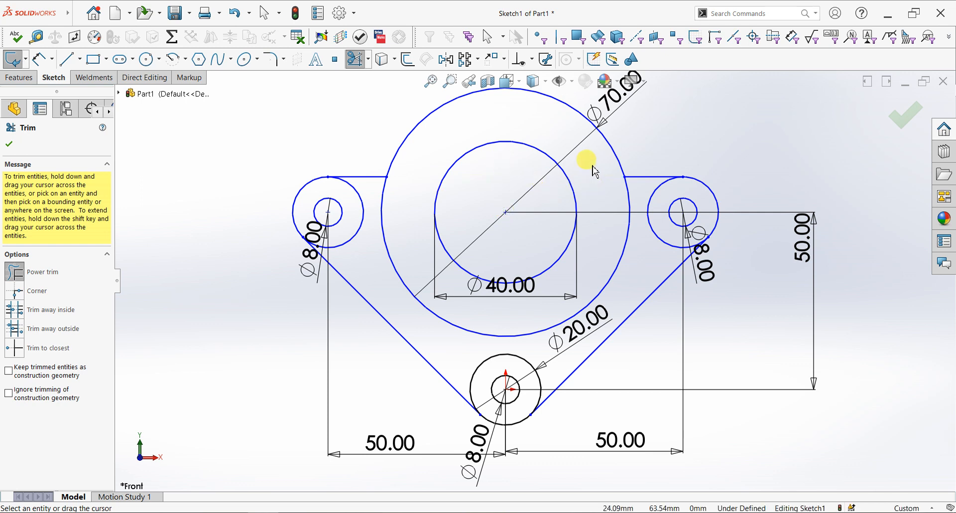
left_click(12, 145)
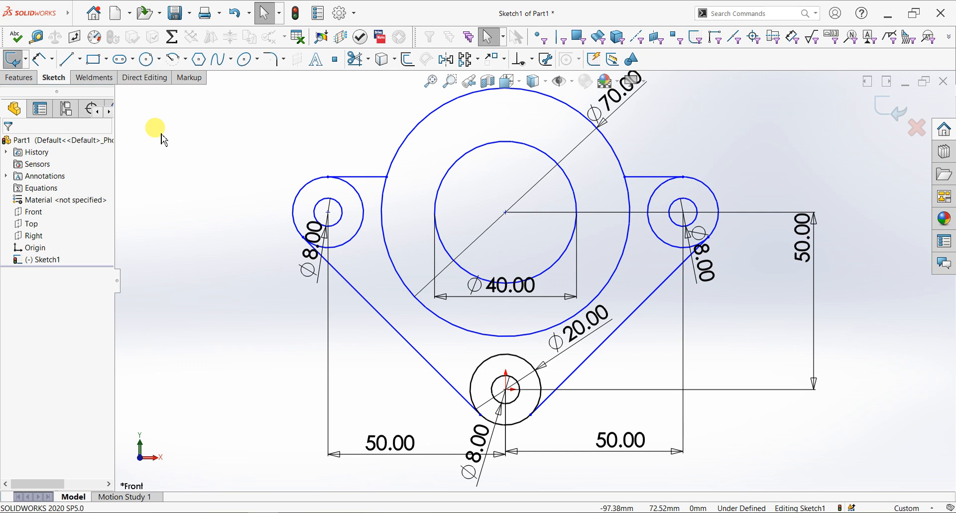
left_click(20, 78)
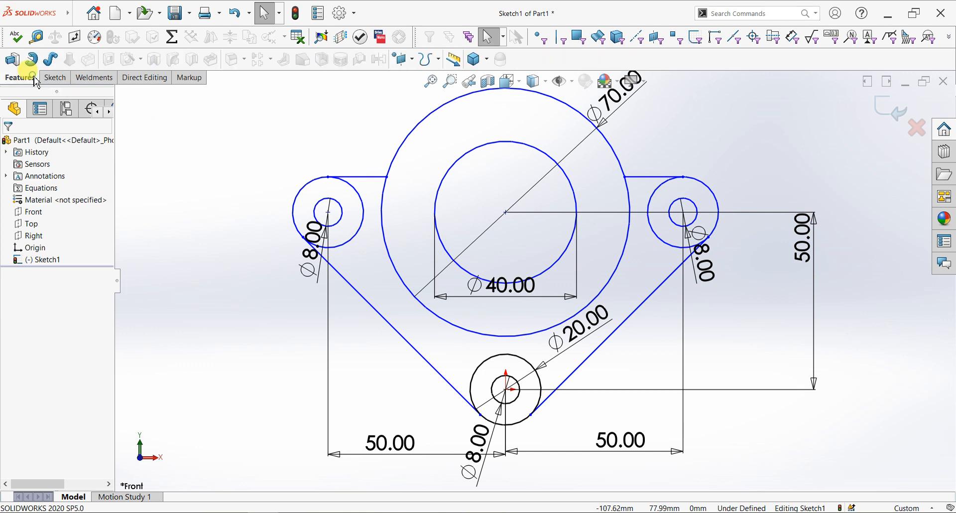
left_click(13, 60)
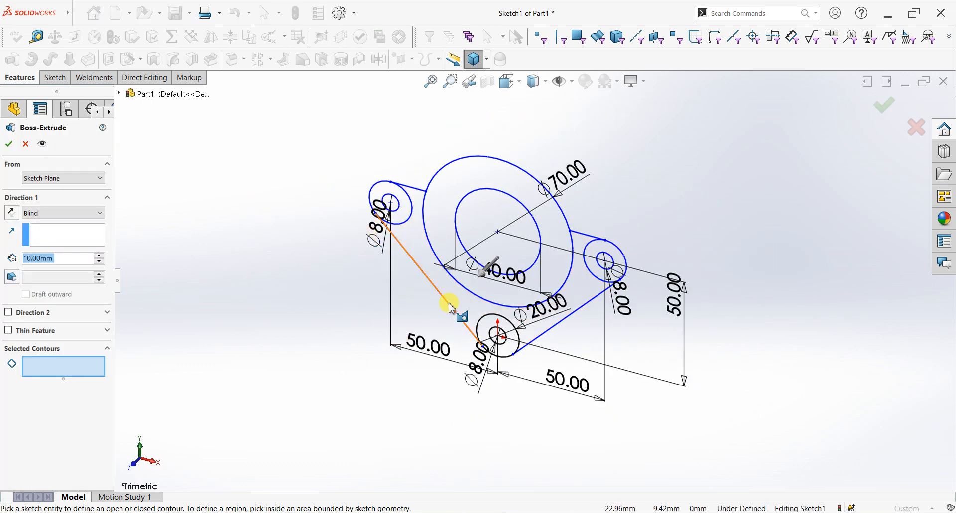
left_click(26, 144)
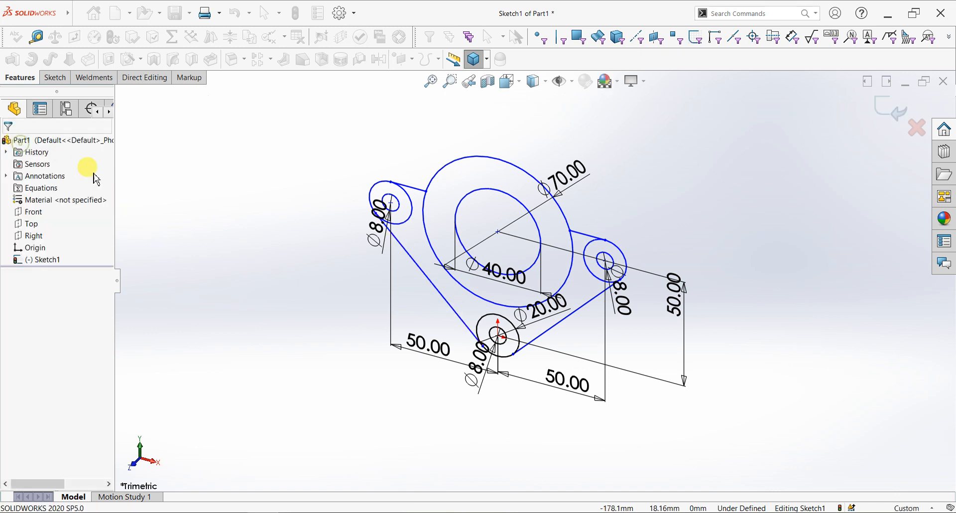
key("ctrl+1")
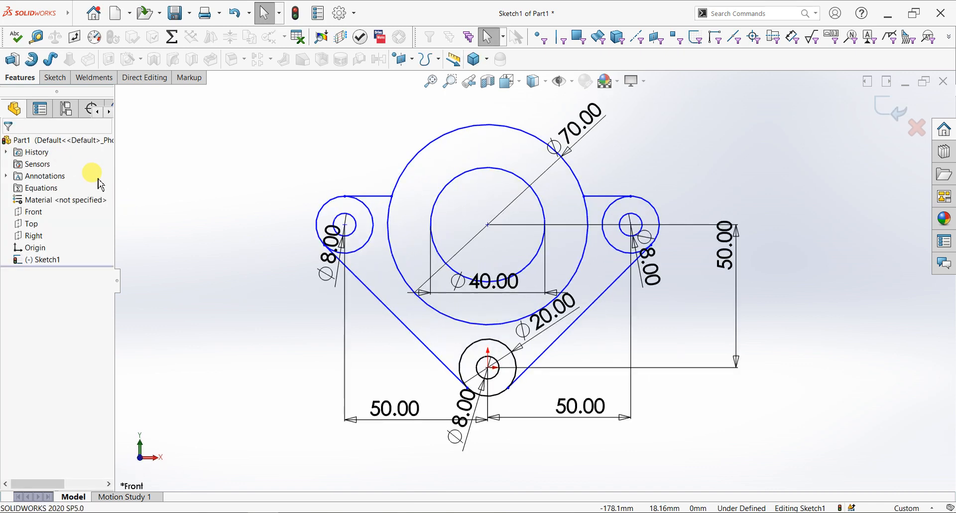
Trim the inner arcs of the three 20 mm corner circles so only the outer rounded corners of the plate remain
left_click(54, 77)
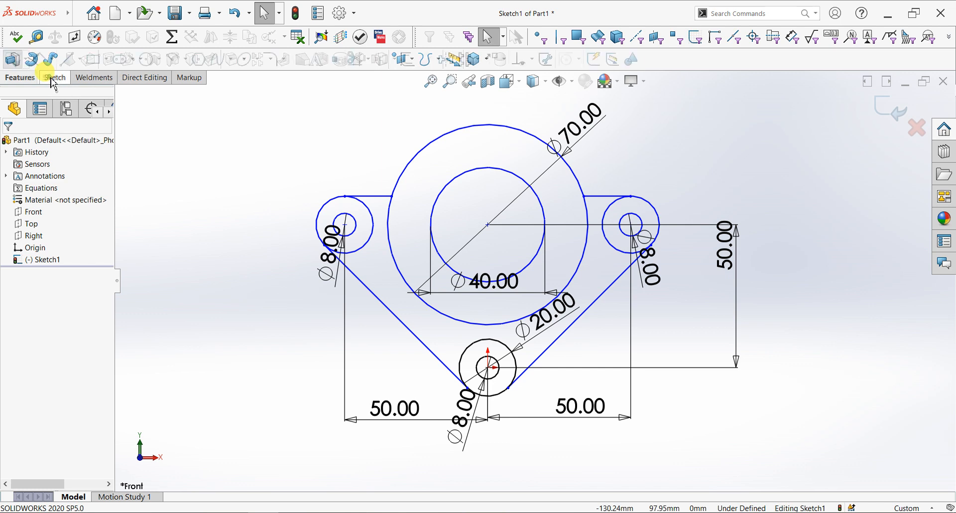
left_click(356, 61)
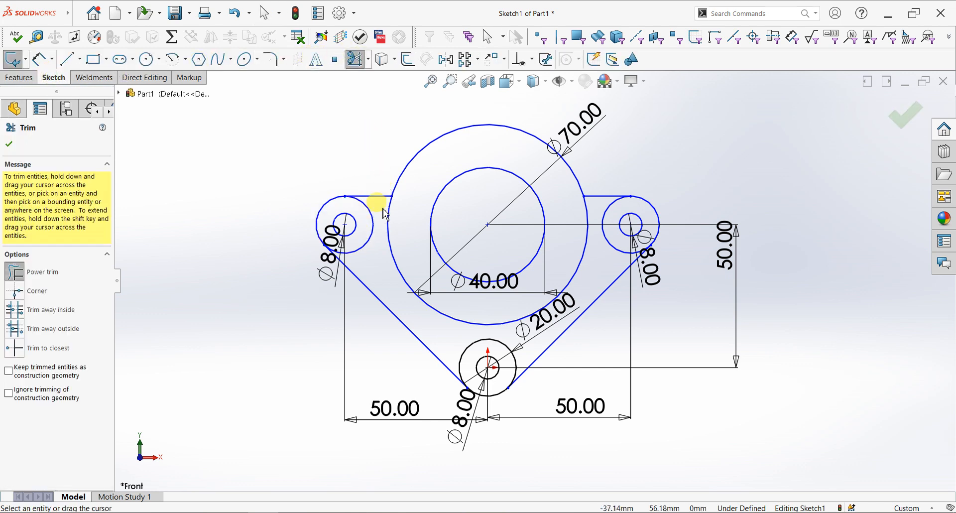
mouse_move(428, 329)
left_mouse_down()
mouse_move(448, 398)
mouse_move(463, 356)
mouse_move(608, 246)
mouse_move(620, 254)
left_mouse_up()
left_click(9, 143)
Extrude the plate region around the three 8 mm holes, outside the 70 mm circle, to a blind depth of 12 mm
left_click(20, 78)
left_click(12, 59)
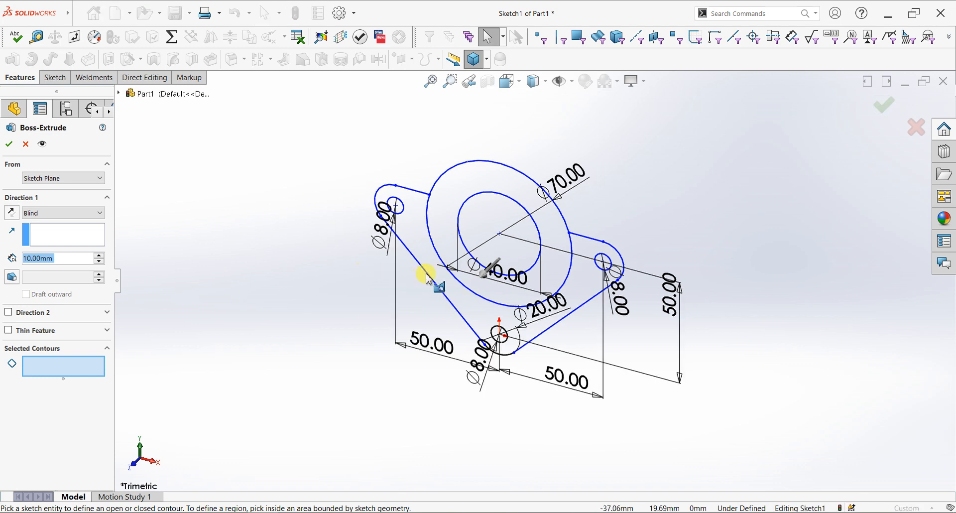
left_click(432, 270)
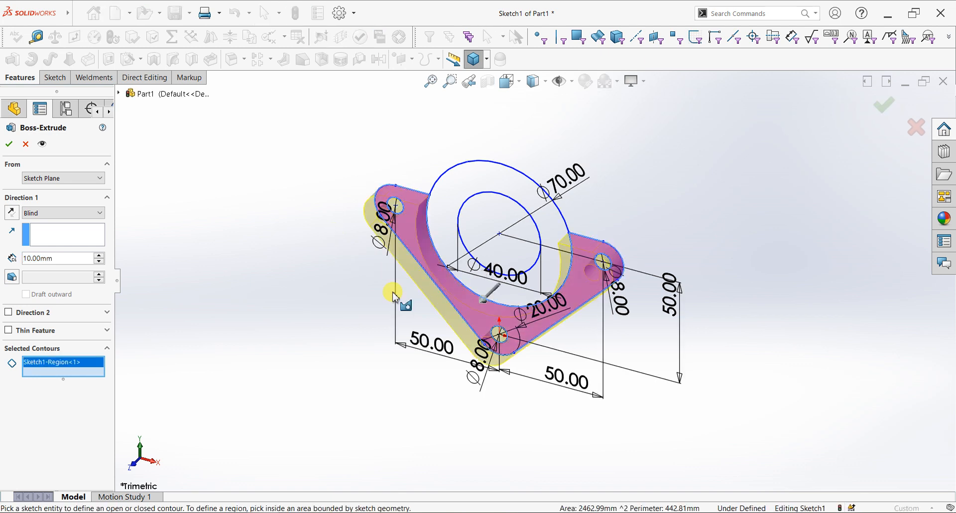
double_click(63, 260)
type("12")
key("Return")
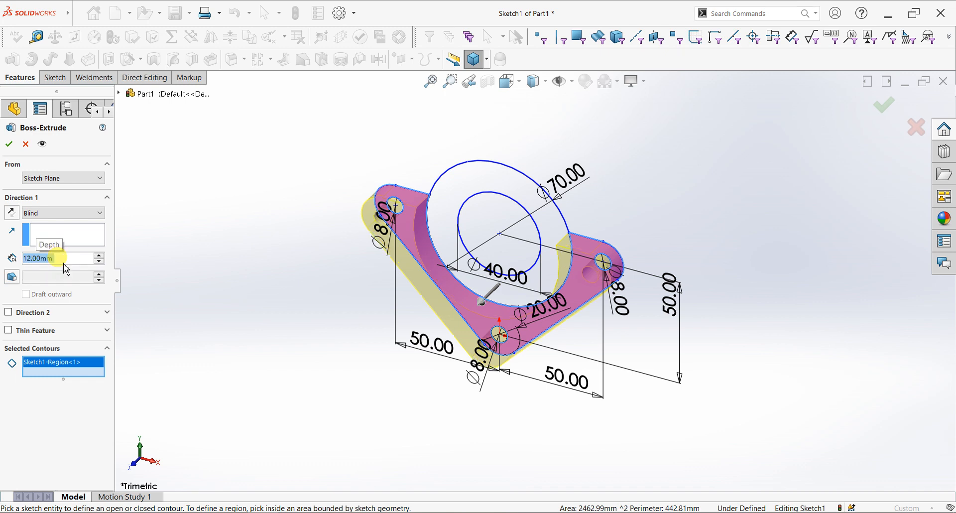
left_click(10, 145)
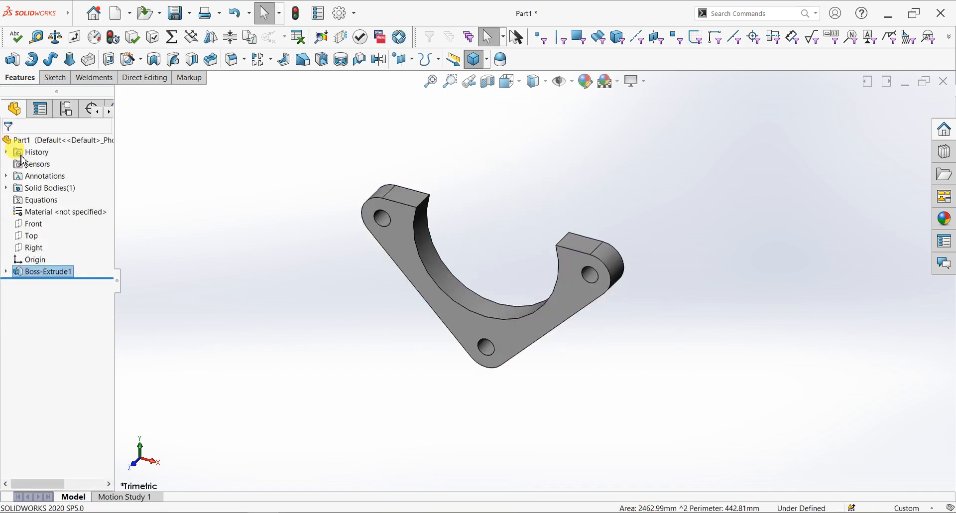
Reuse the plate's sketch to extrude the ring between the 40 mm and 70 mm circles to a depth of 38+12 mm, merged with the plate
left_click(5, 271)
left_click(52, 283)
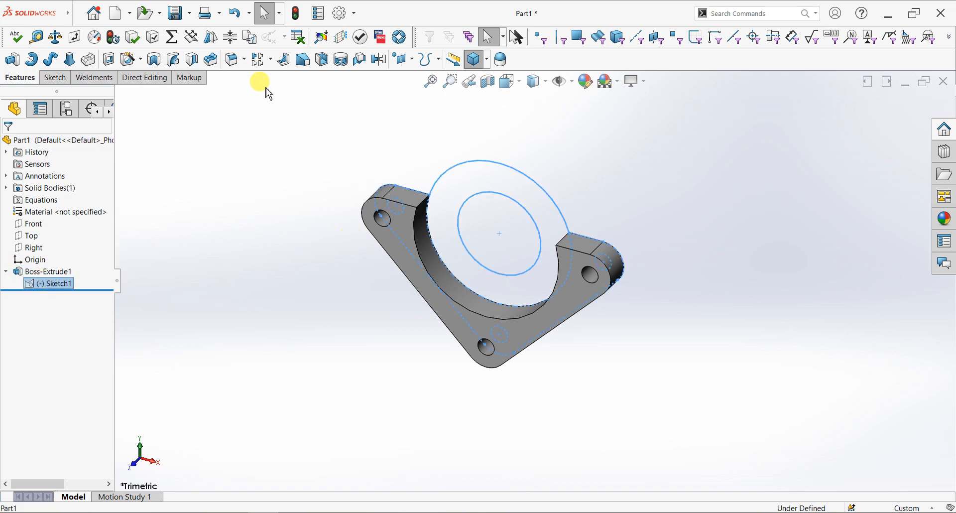
left_click(12, 60)
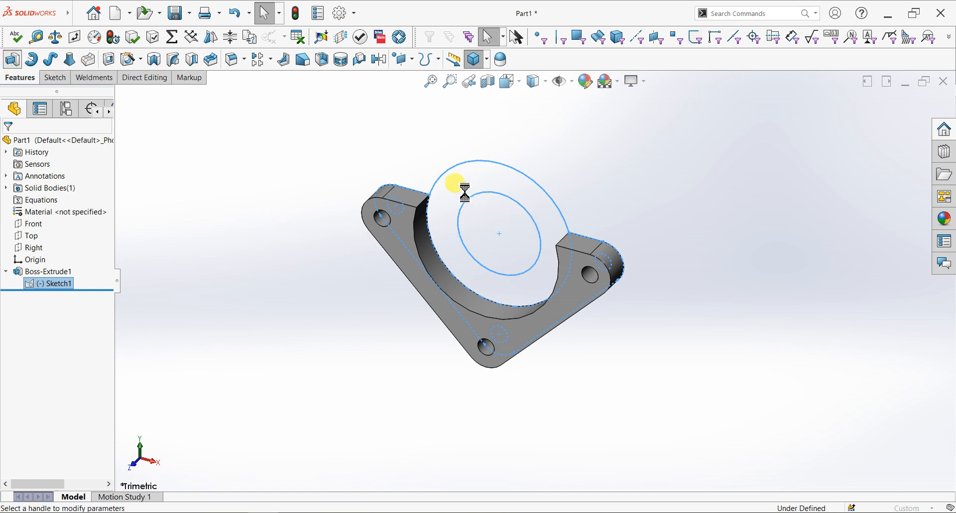
left_click(473, 197)
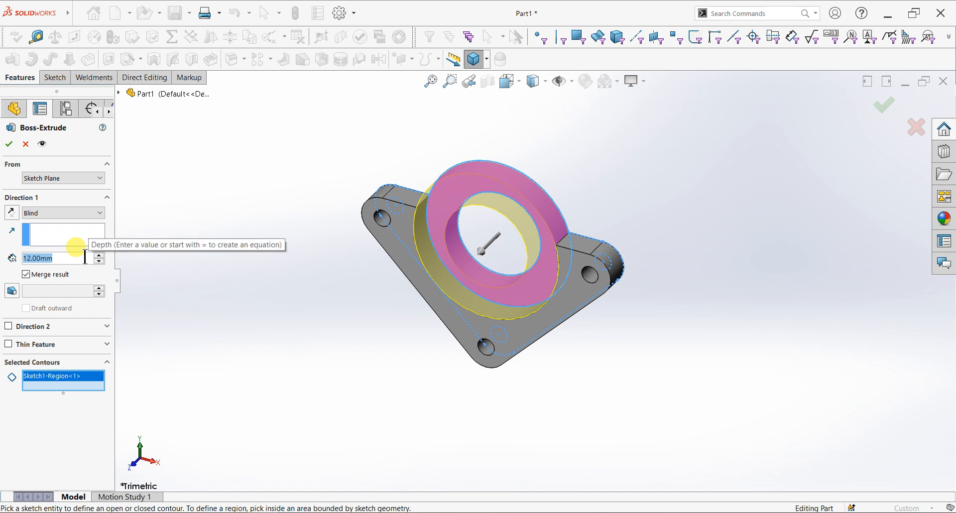
type("3")
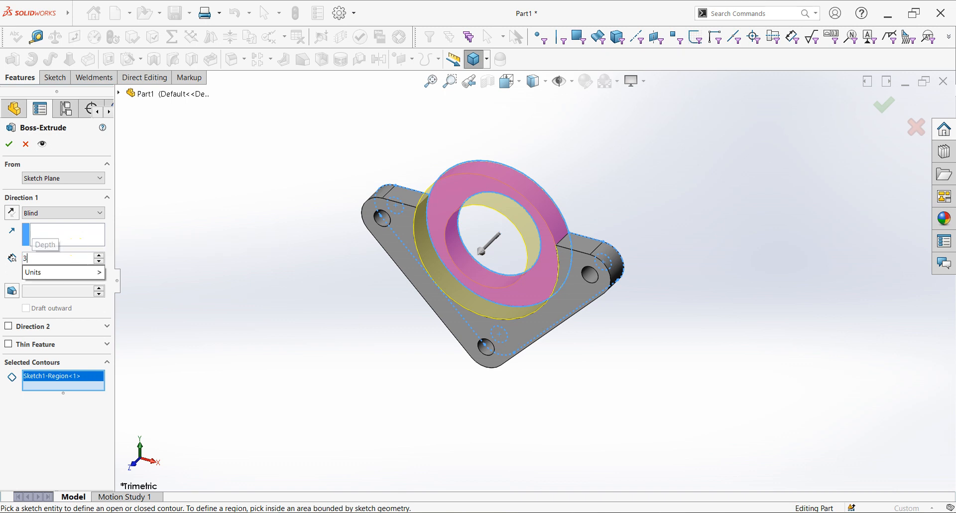
type("8+12")
key("Return")
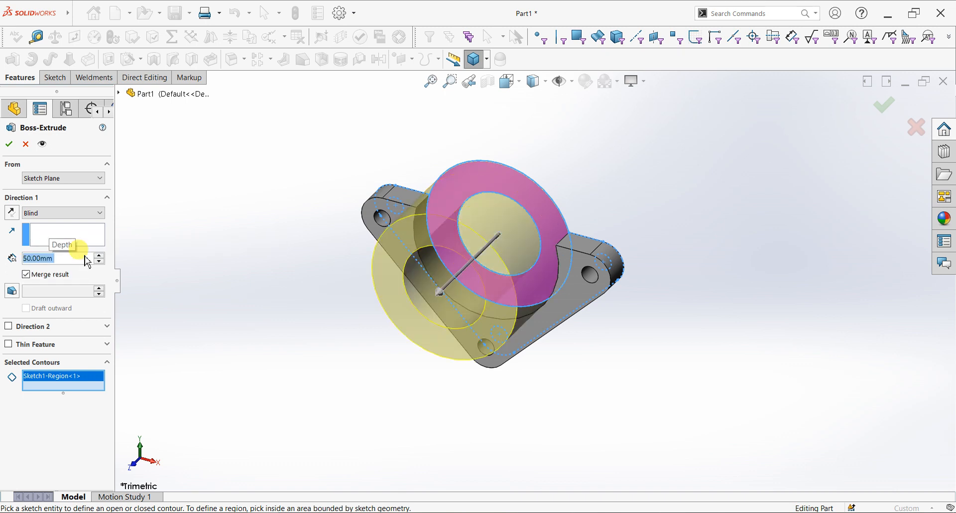
left_click(9, 144)
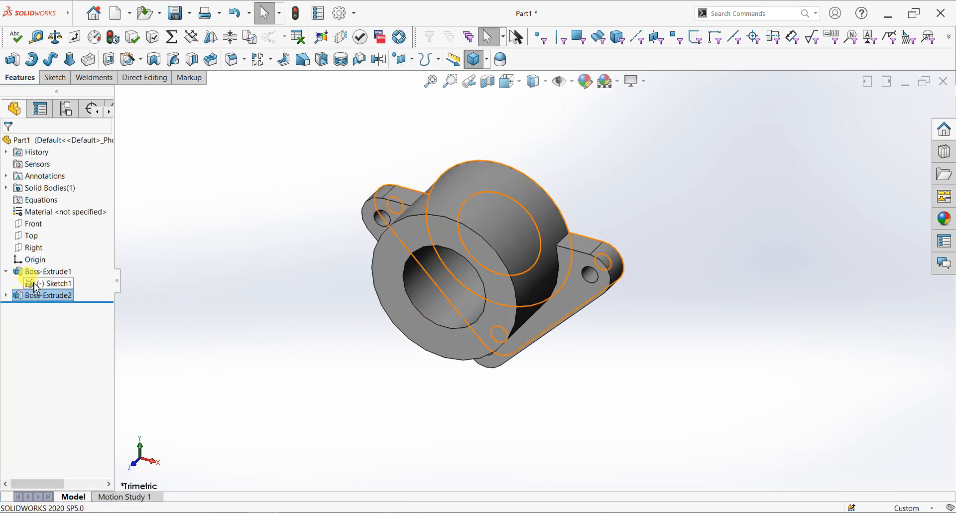
left_click(90, 284)
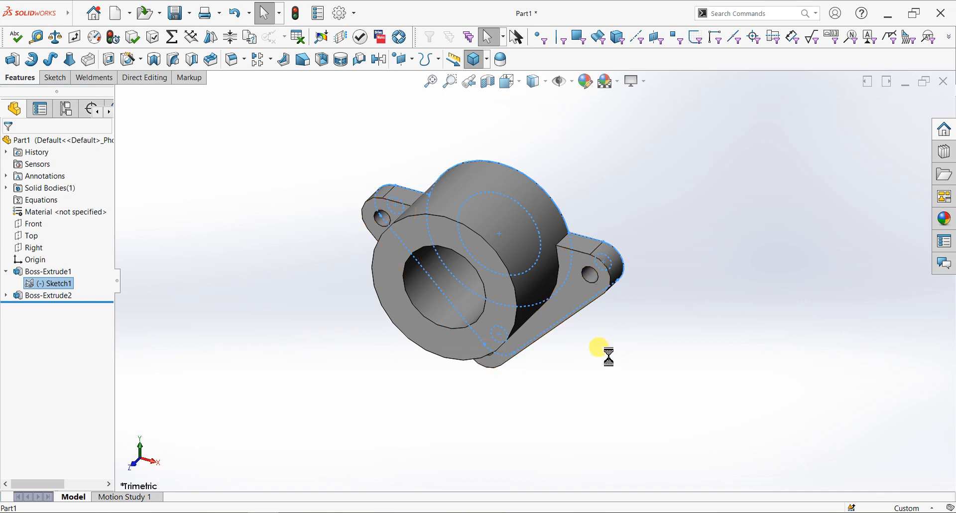
left_click(603, 360)
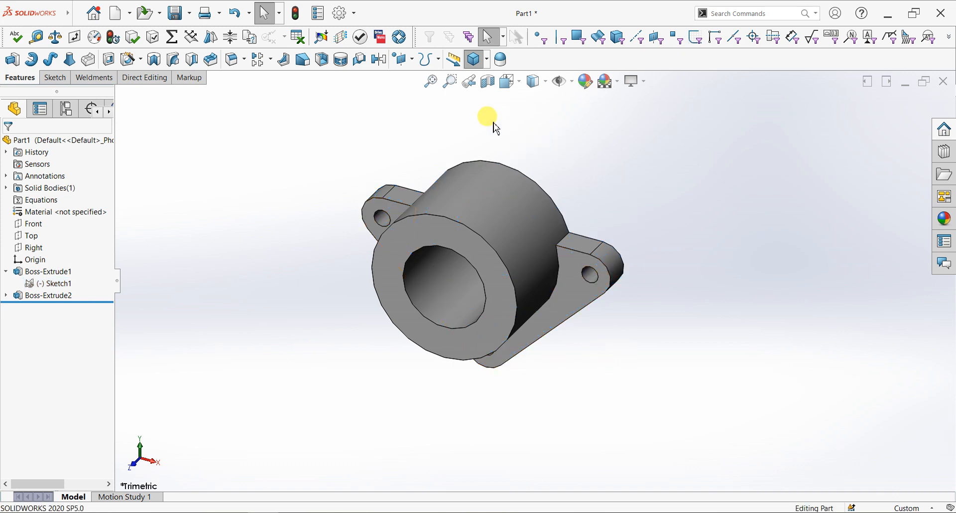
Raise the document's image quality close to high for both the shaded and the wireframe resolution, with a shaded deviation of about 0.057 mm
left_click(354, 14)
left_click(353, 31)
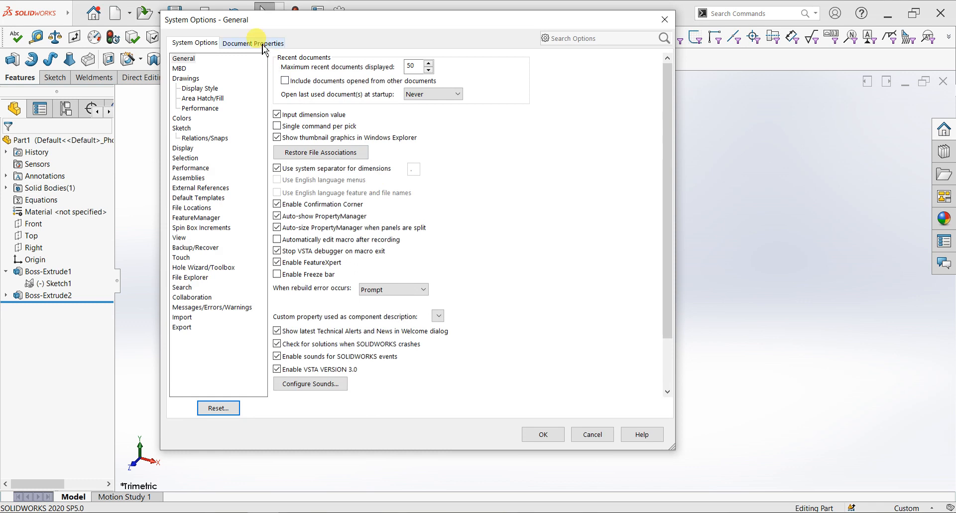
left_click(257, 42)
left_click(198, 169)
mouse_move(312, 78)
left_mouse_down()
mouse_move(492, 78)
mouse_move(453, 78)
left_mouse_up()
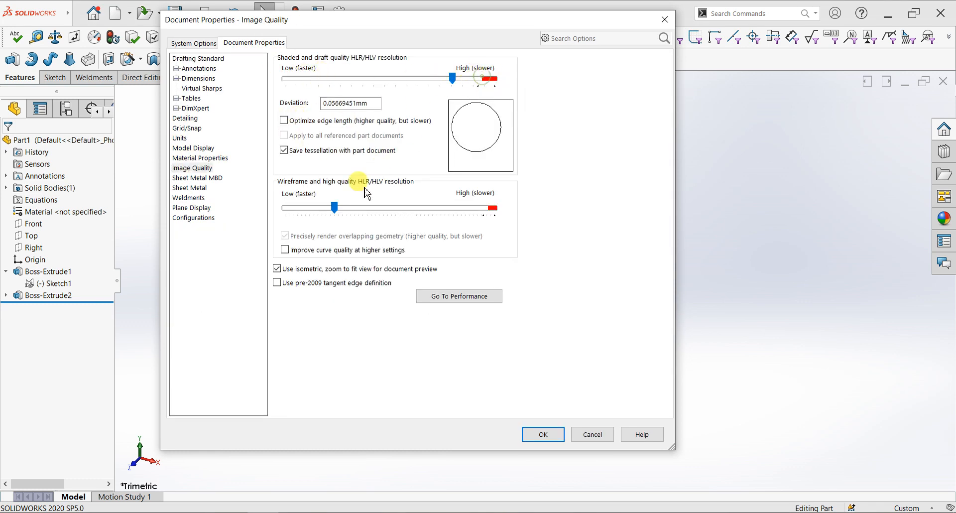
left_click_drag(334, 207, 483, 208)
left_click(536, 434)
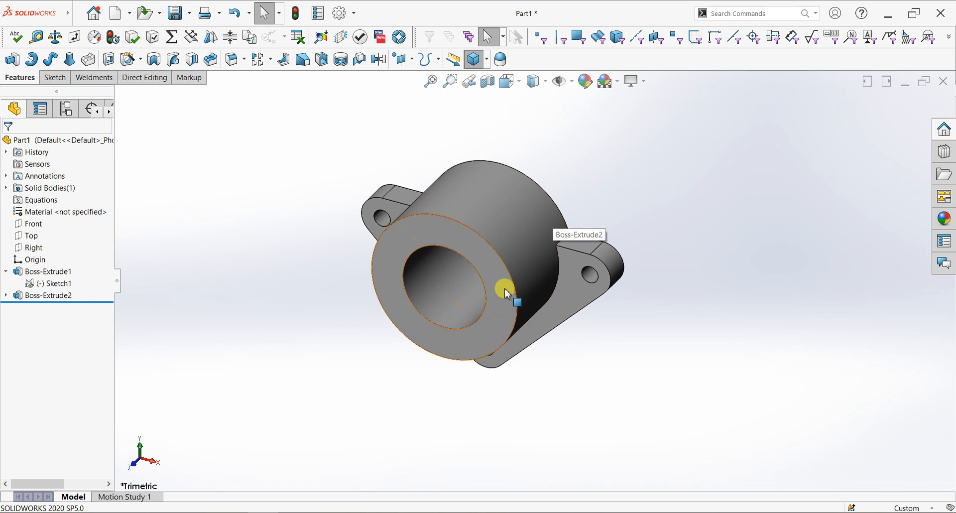
Create a reference plane offset 6 mm from the ring's front face, flipped inward toward the plate
left_click(482, 262)
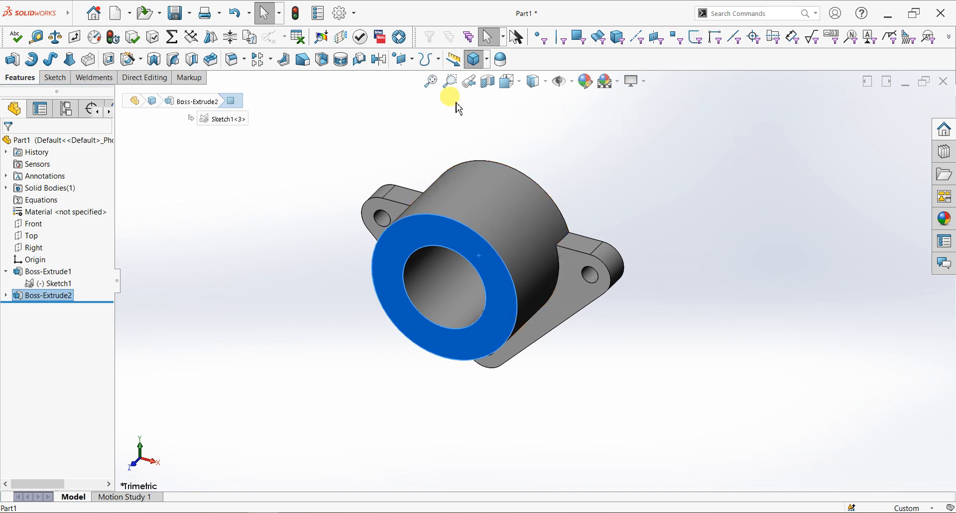
left_click(402, 60)
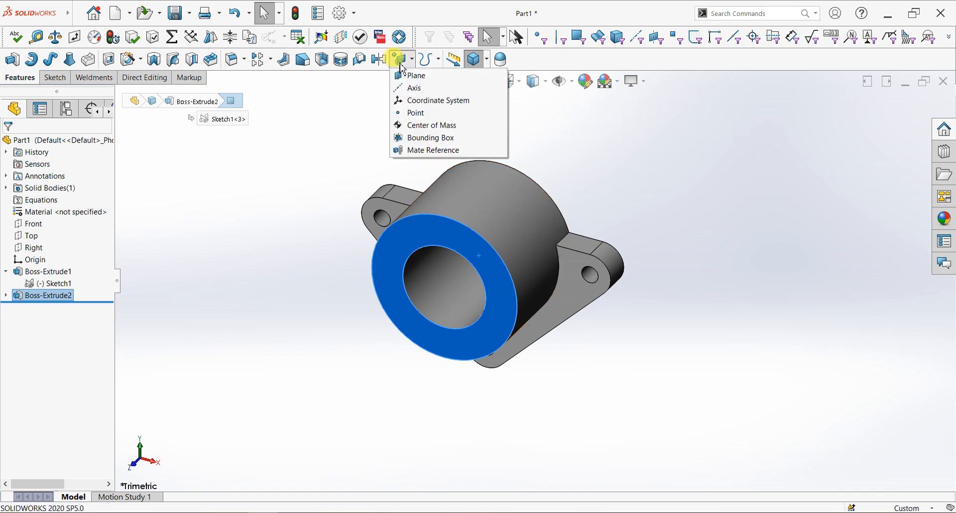
left_click(408, 77)
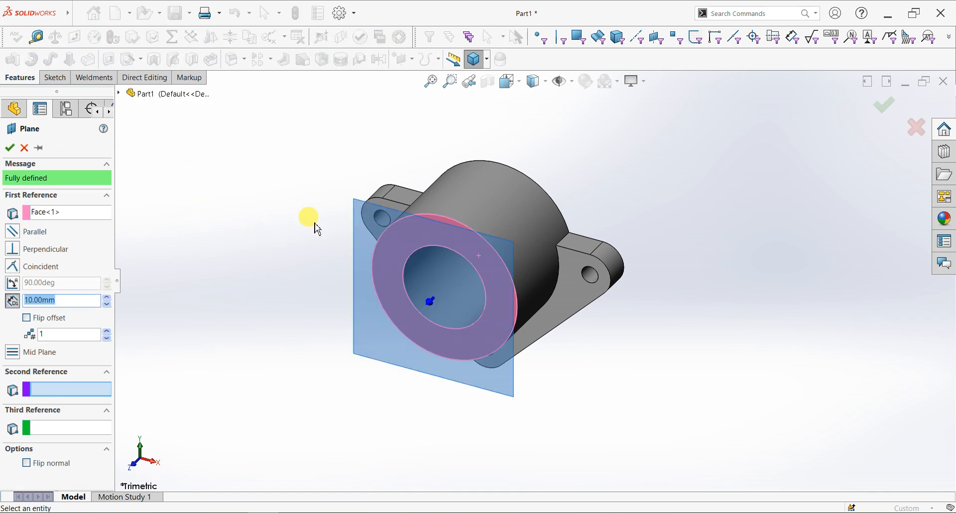
middle_click_drag(668, 359, 477, 368)
left_click(35, 300)
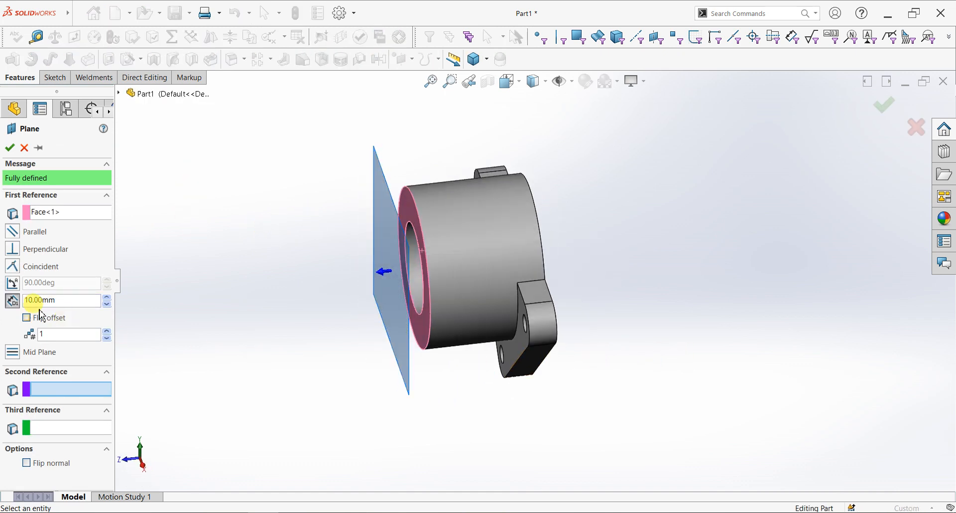
left_click(28, 318)
double_click(47, 299)
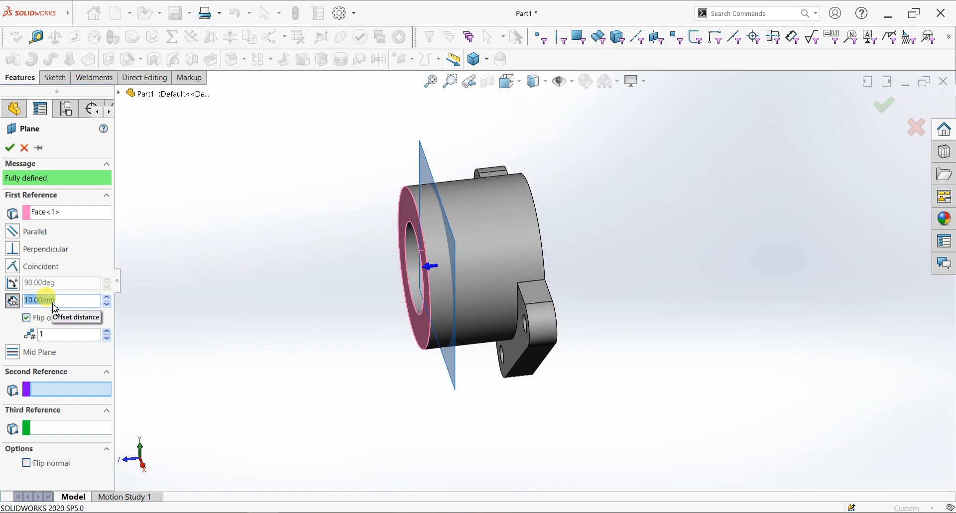
type("6")
key("Return")
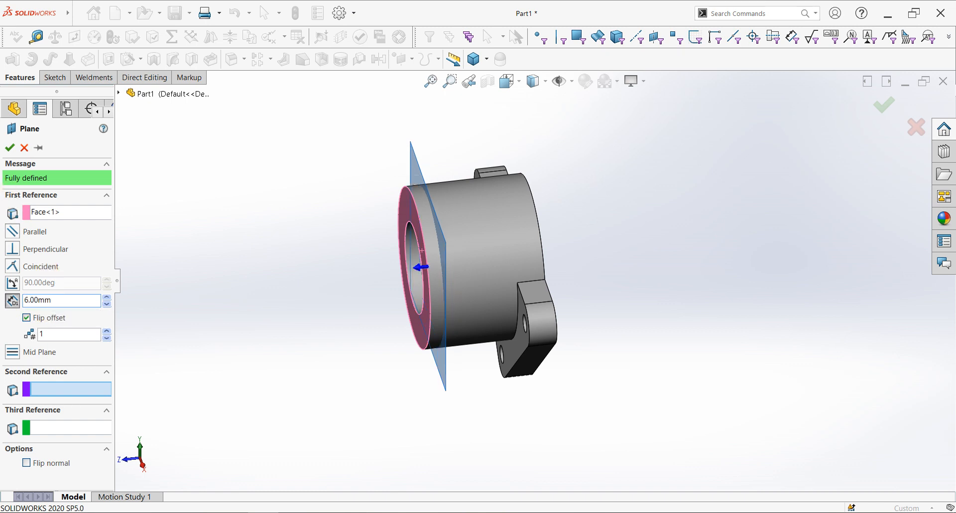
left_click(9, 148)
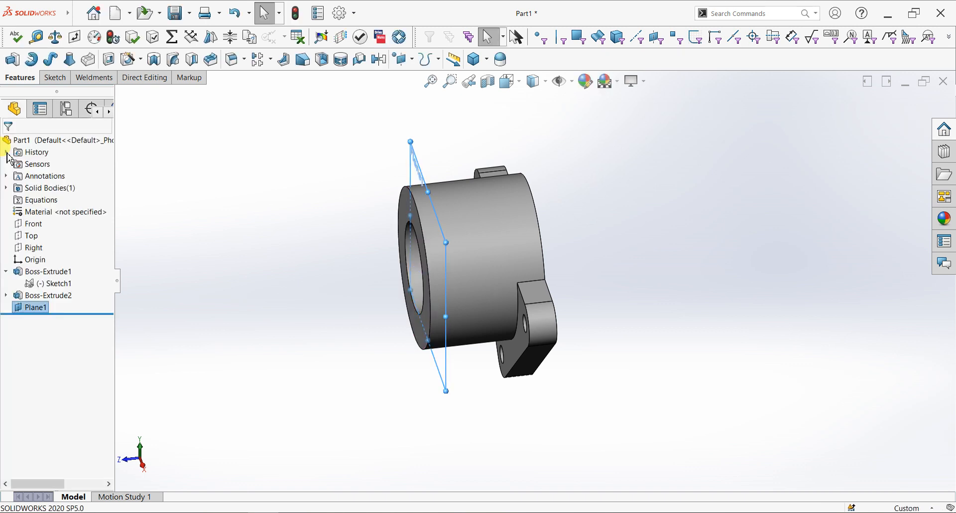
Start a sketch on the offset plane and draw a 35 mm radius circle centred on the bore, matching the ring's outer edge
key("ctrl+8")
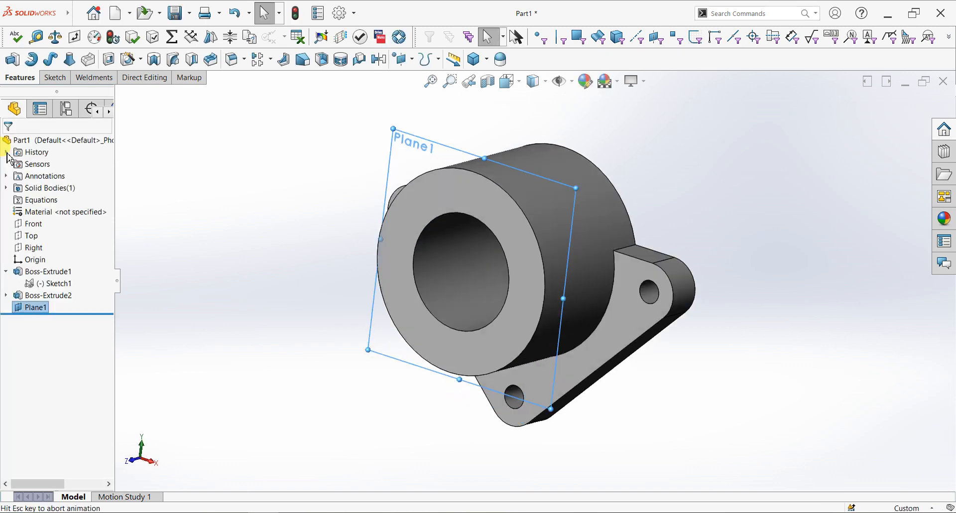
scroll(608, 156, "up", 3)
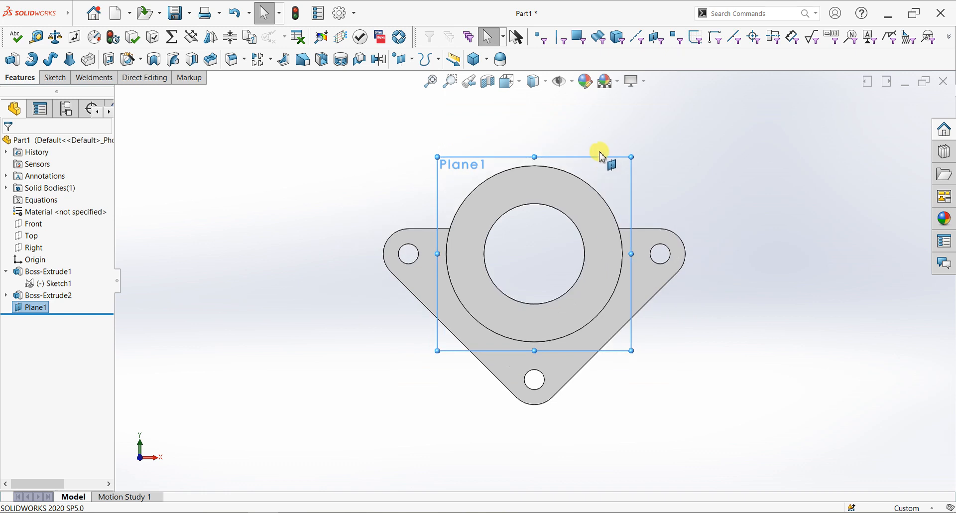
scroll(548, 199, "down", 5)
left_click(55, 78)
left_click(13, 58)
left_click(148, 59)
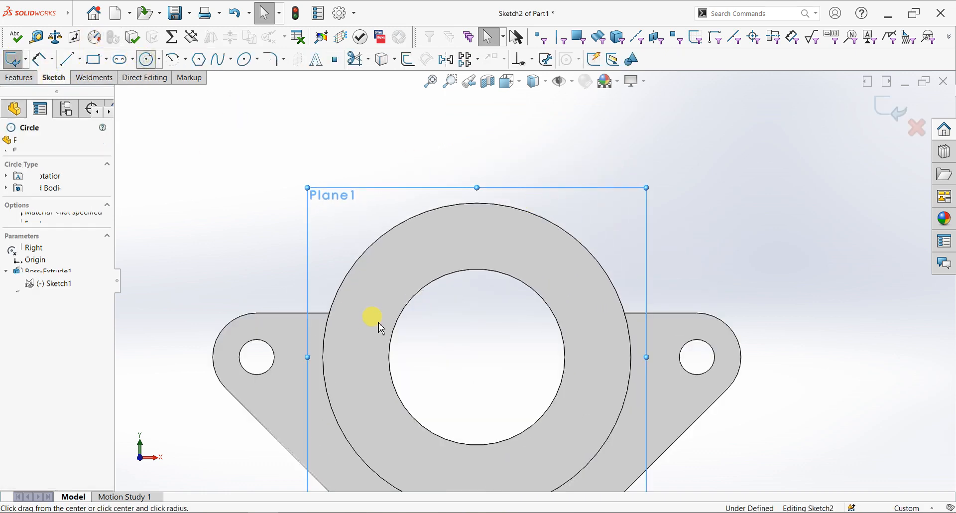
left_click(477, 357)
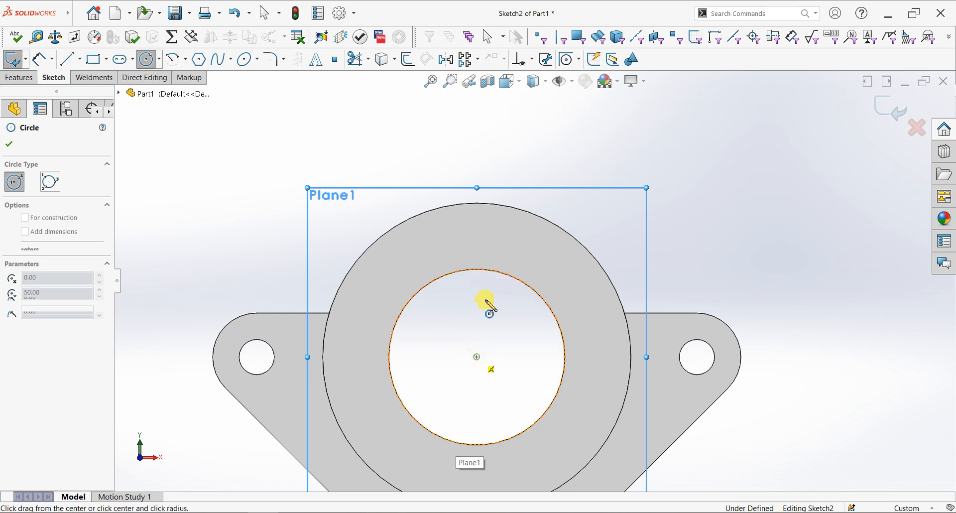
left_click(496, 204)
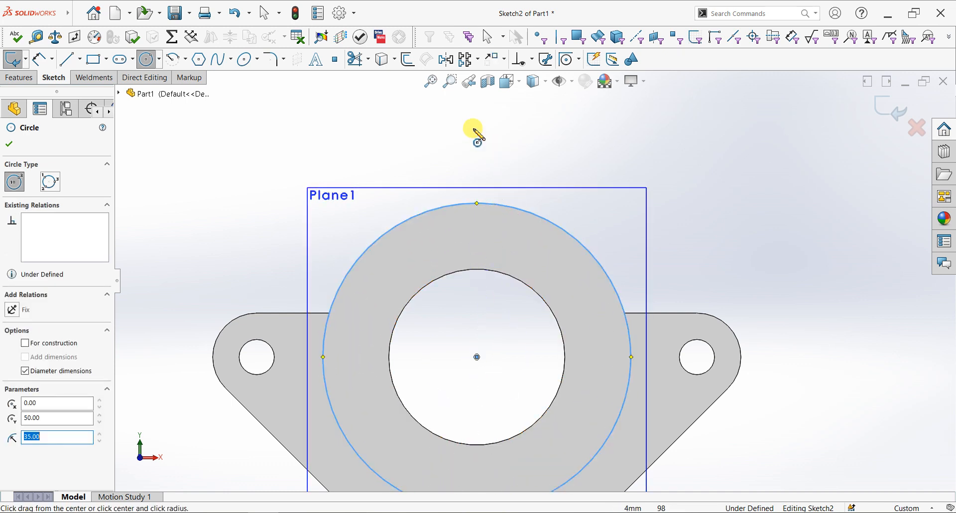
left_click(10, 145)
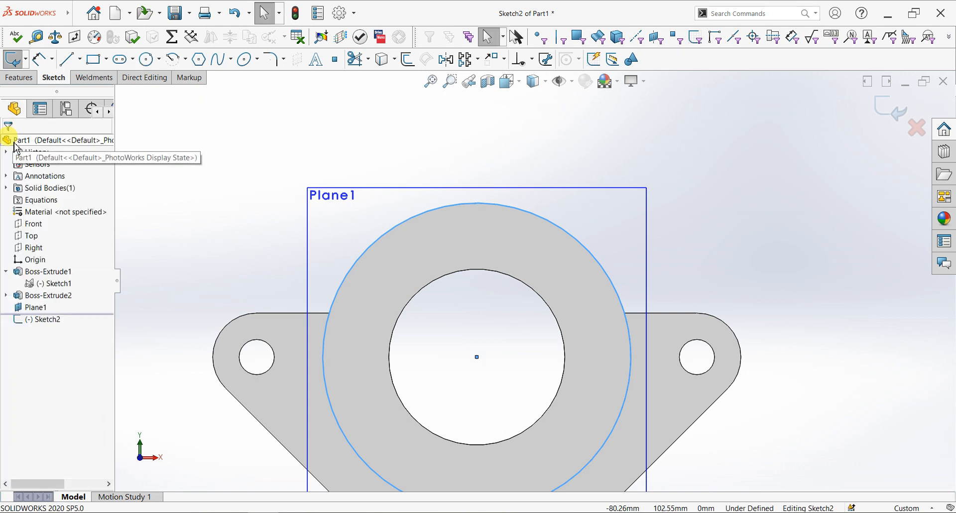
Sketch three connected lines rising from the circle's upper right and returning to it, about 17 mm high and 8.5 mm wide
left_click(70, 62)
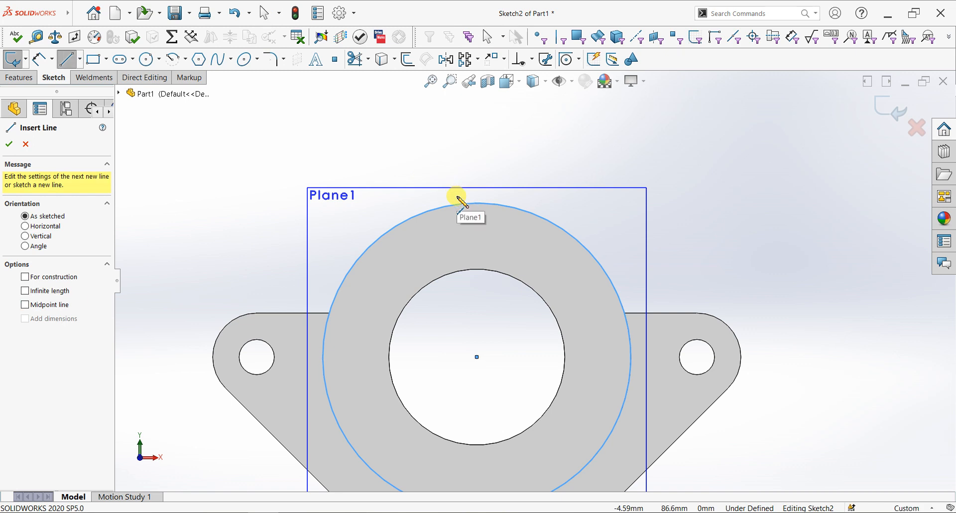
left_click(520, 210)
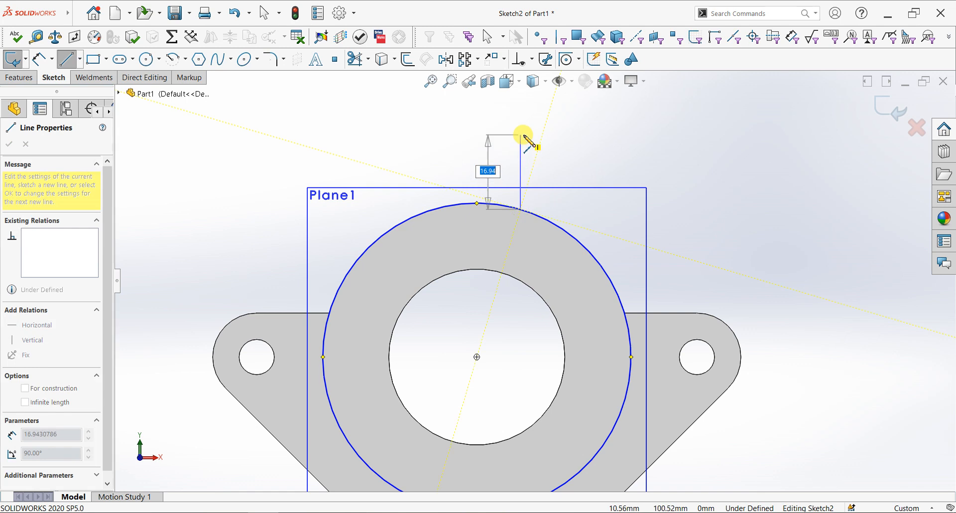
left_click(521, 135)
left_click(558, 135)
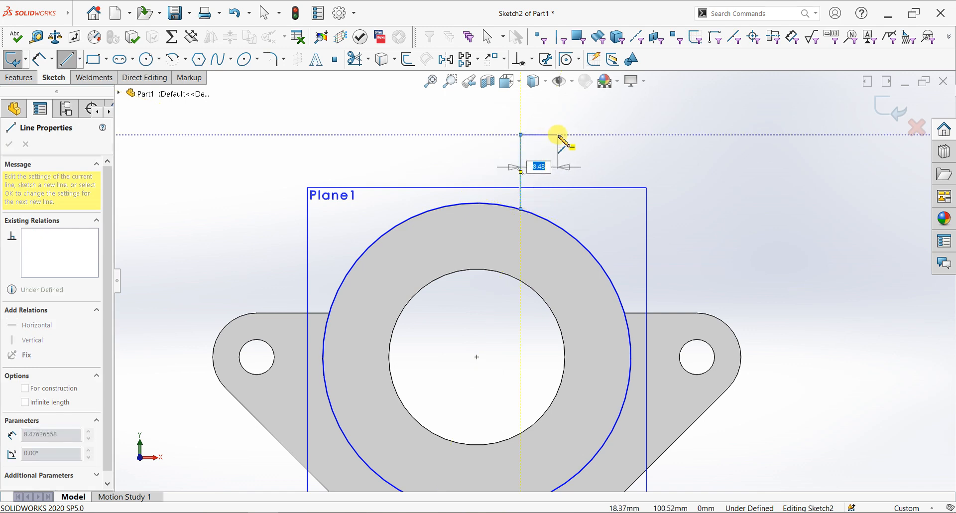
left_click(559, 227)
right_click(572, 204)
left_click(581, 212)
key("Escape")
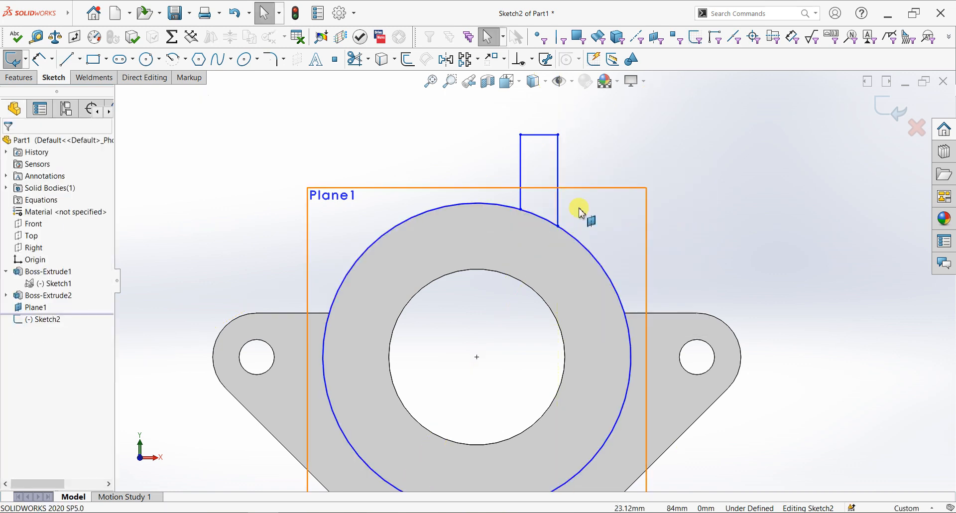
Trim away the circle, keeping only the short arc between the two vertical lines
left_click(358, 60)
left_click_drag(421, 197, 442, 226)
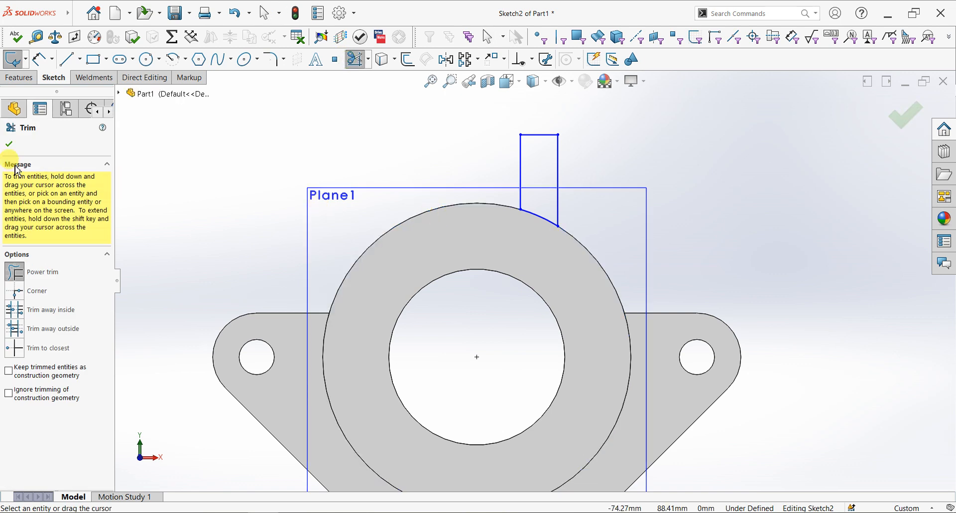
left_click(9, 144)
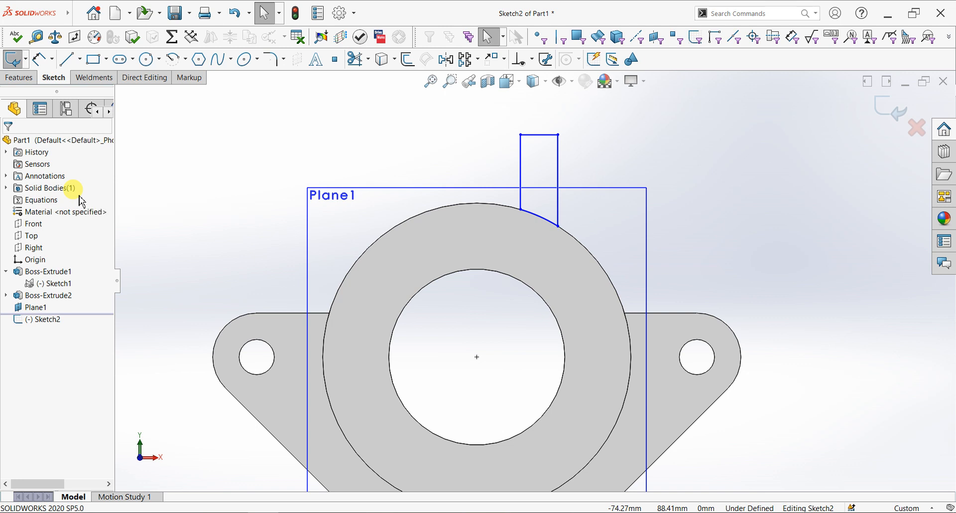
Dimension the inner vertical line 12.5 mm horizontally from the ring's centre
left_click(40, 59)
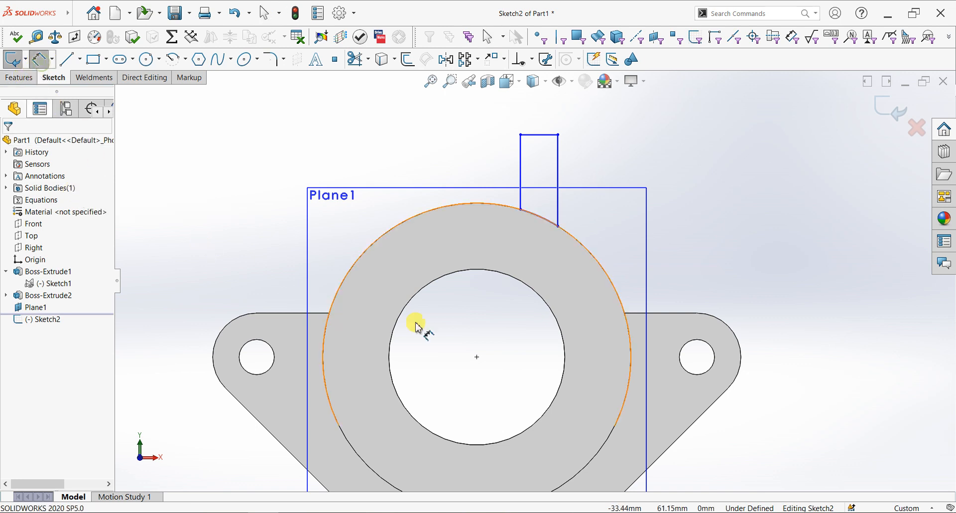
left_click(477, 357)
left_click(521, 164)
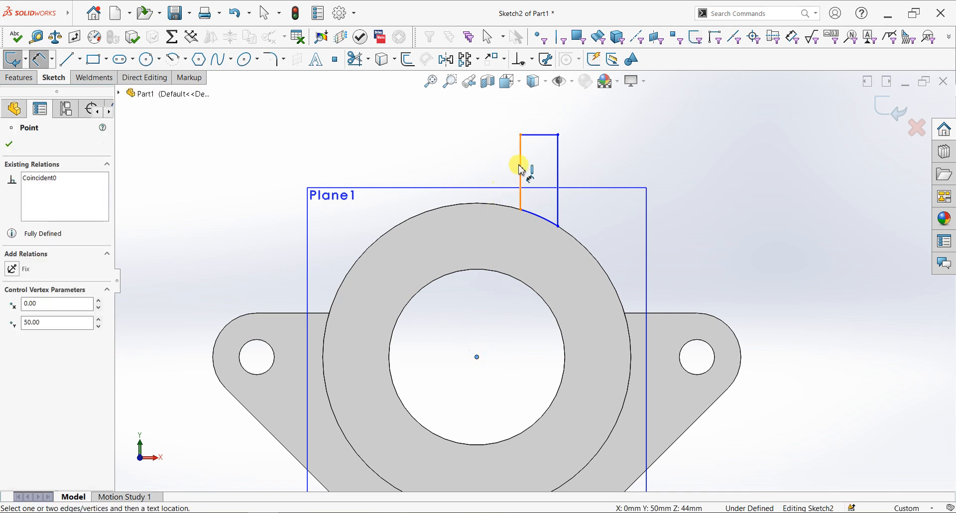
left_click(508, 159)
left_click(504, 155)
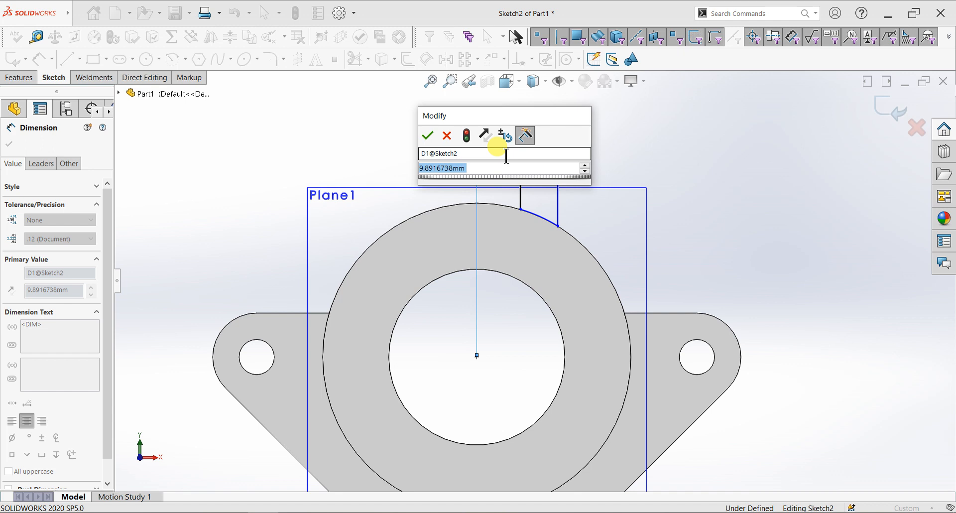
type("12.5")
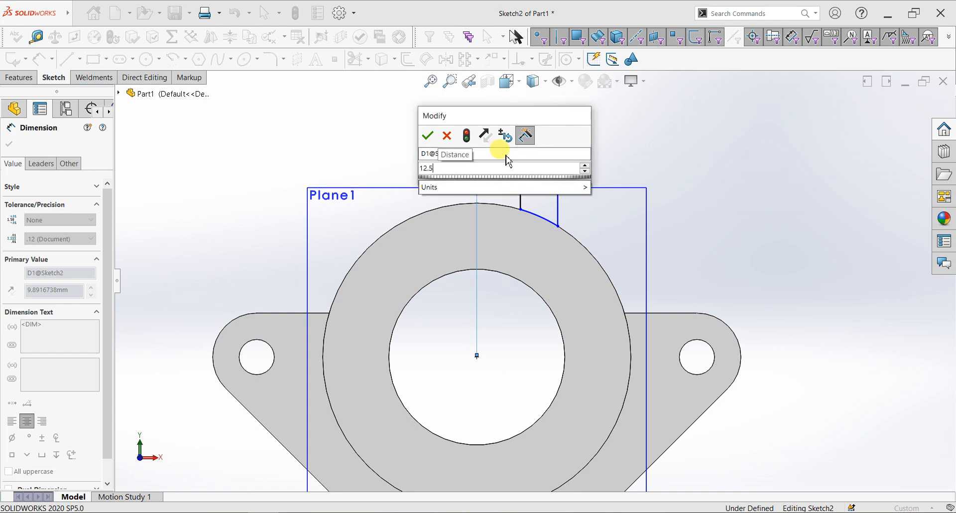
key("Return")
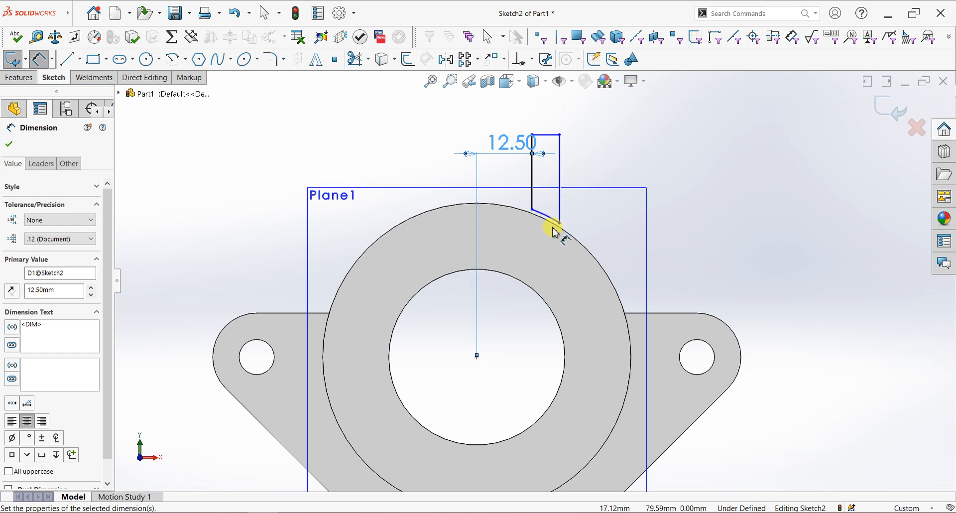
Dimension the distance between the lug profile's two vertical lines as 10 mm
left_click(533, 181)
left_click(559, 175)
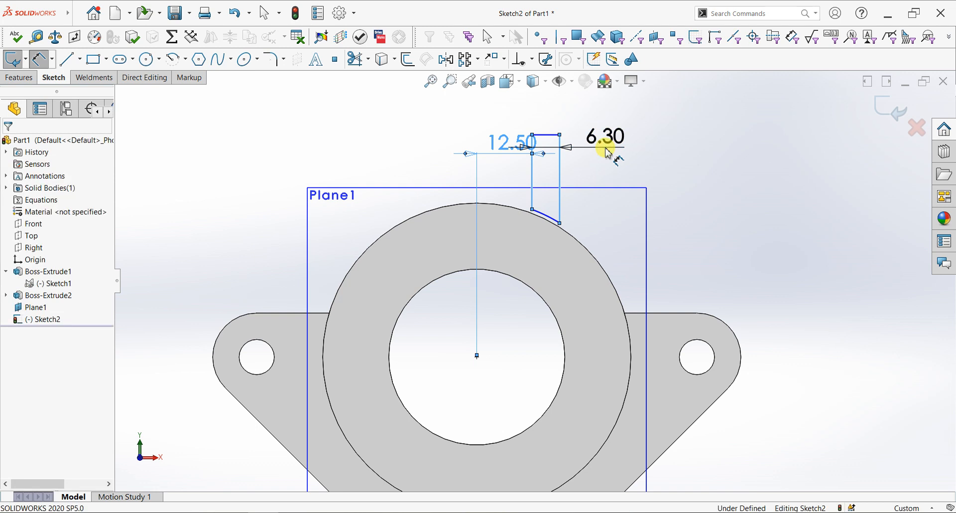
left_click(608, 153)
type("10")
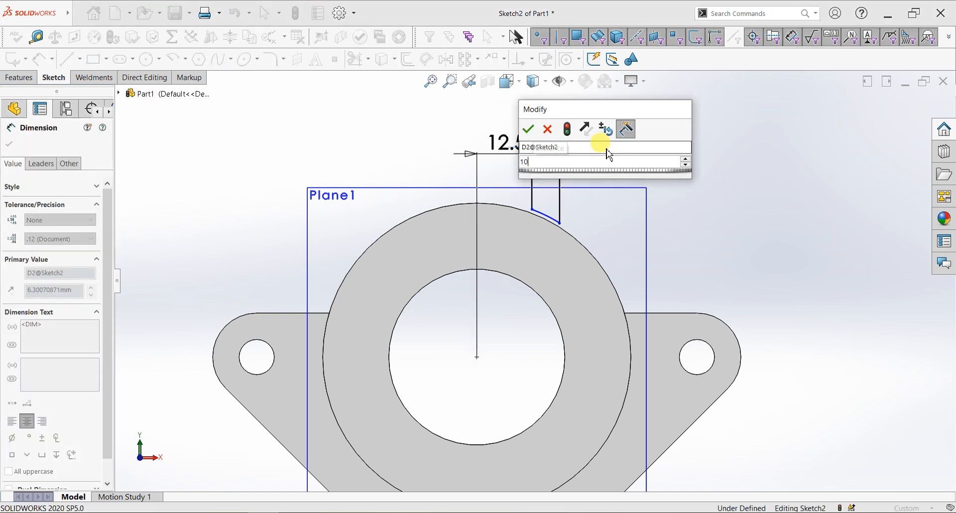
key("Return")
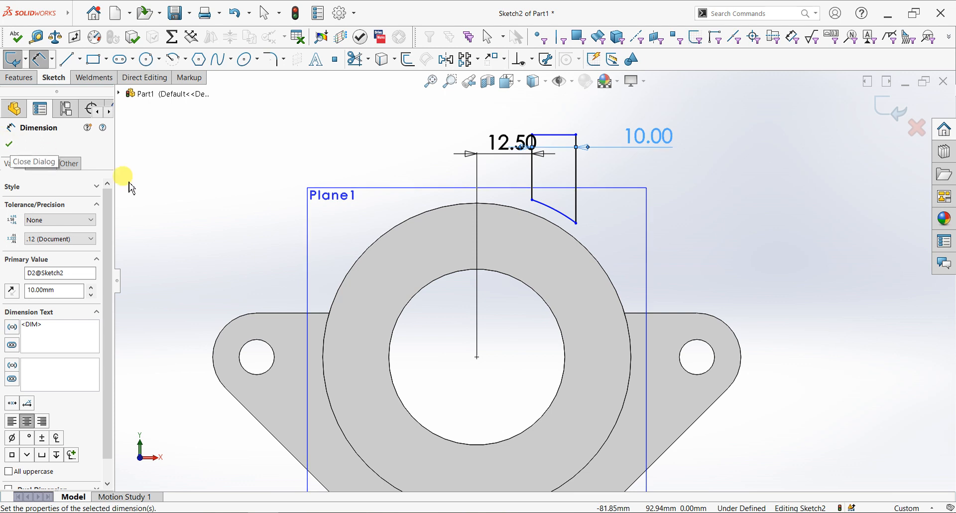
Dimension the radius of the lug profile's lower arc as 35 mm
left_click(558, 213)
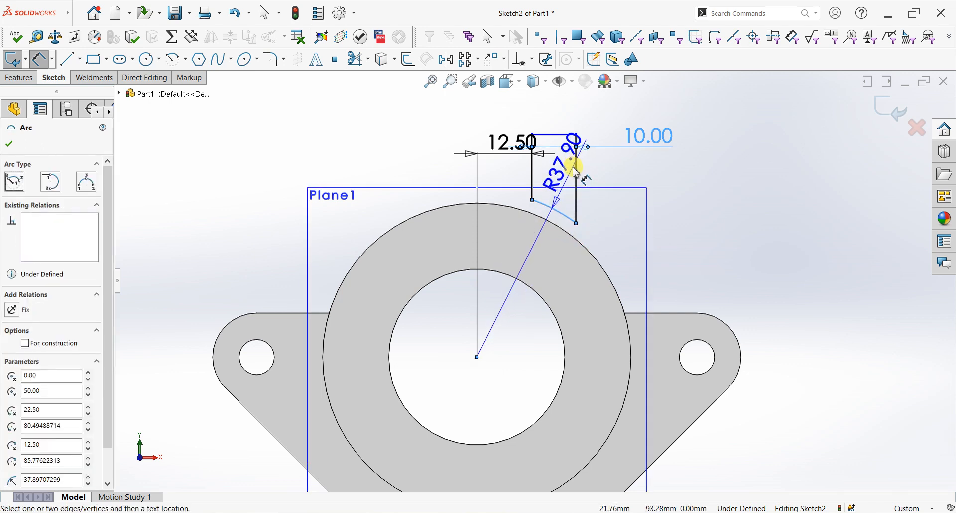
left_click(534, 253)
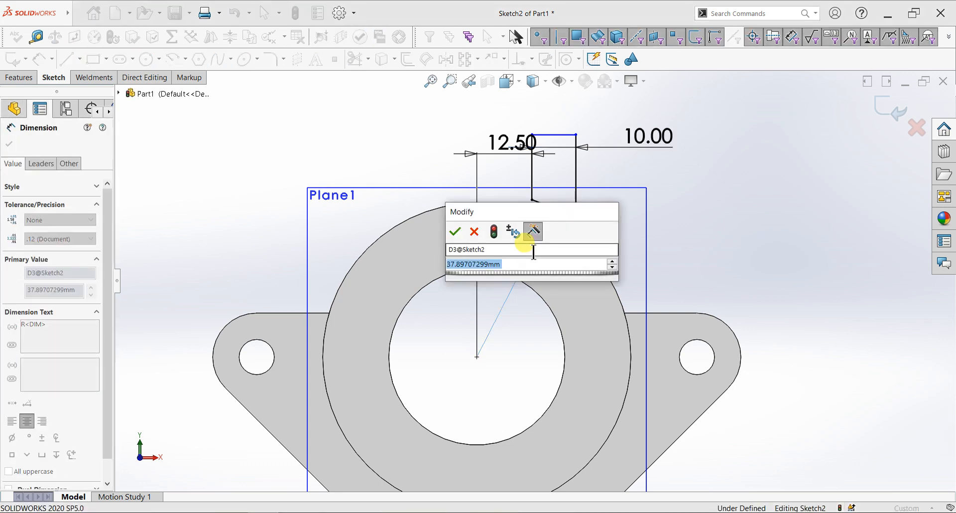
type("37.9")
key("Return")
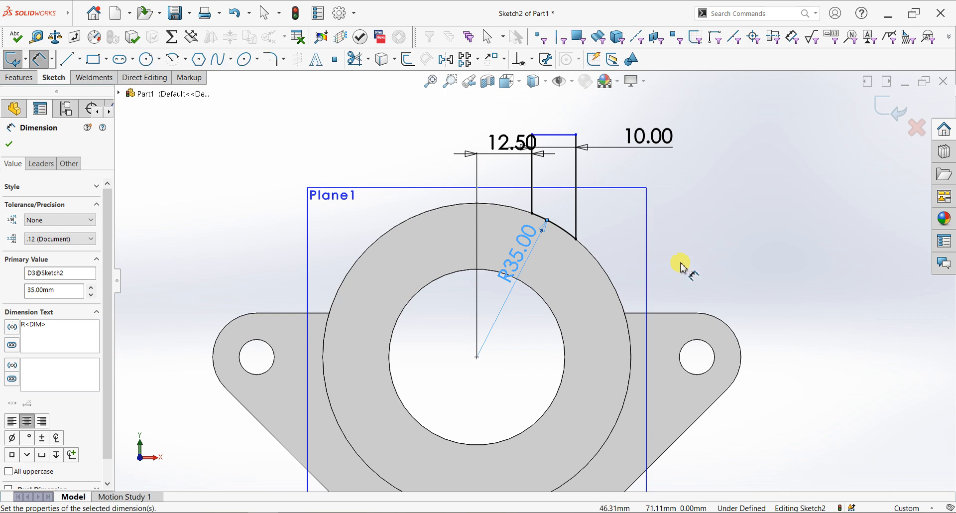
Dimension the lug profile's top edge 50 mm above the ring's centre
left_click(561, 135)
left_click(477, 357)
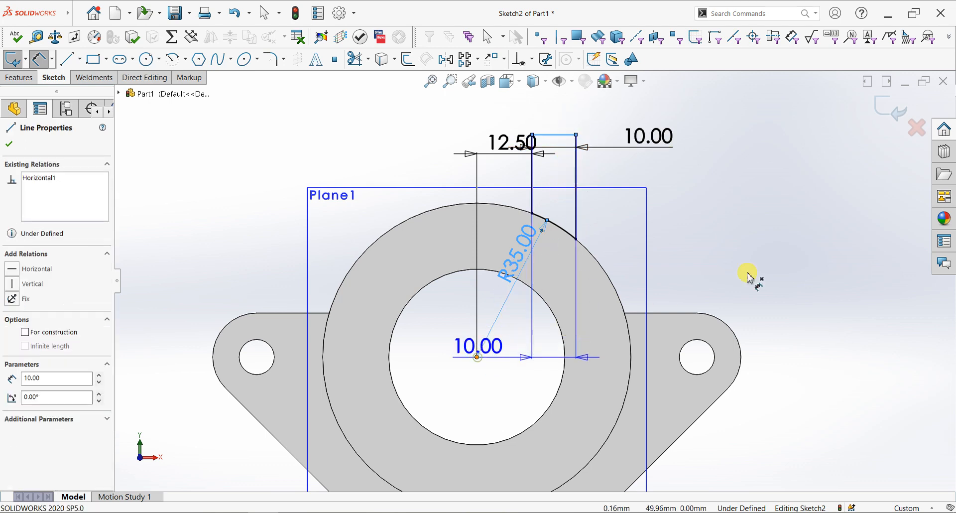
left_click(795, 260)
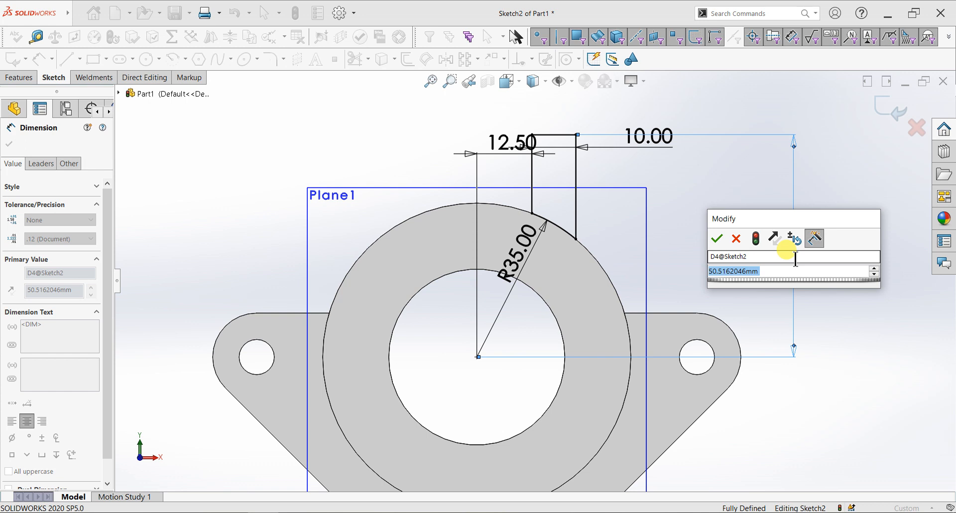
type("50")
key("Return")
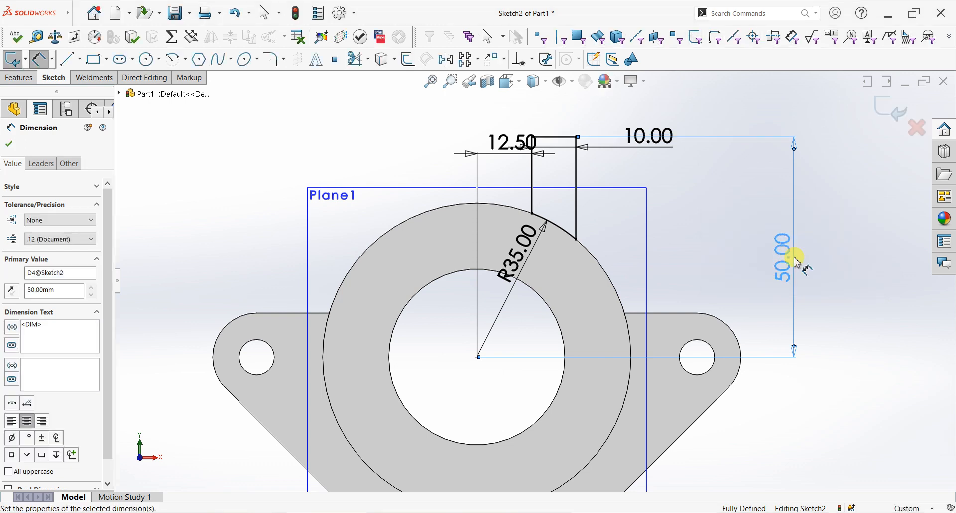
Draw a short vertical centerline upward from the ring's centre
left_click(9, 143)
left_click(80, 59)
left_click(86, 84)
left_click(477, 357)
left_click(477, 310)
right_click(484, 295)
left_click(492, 302)
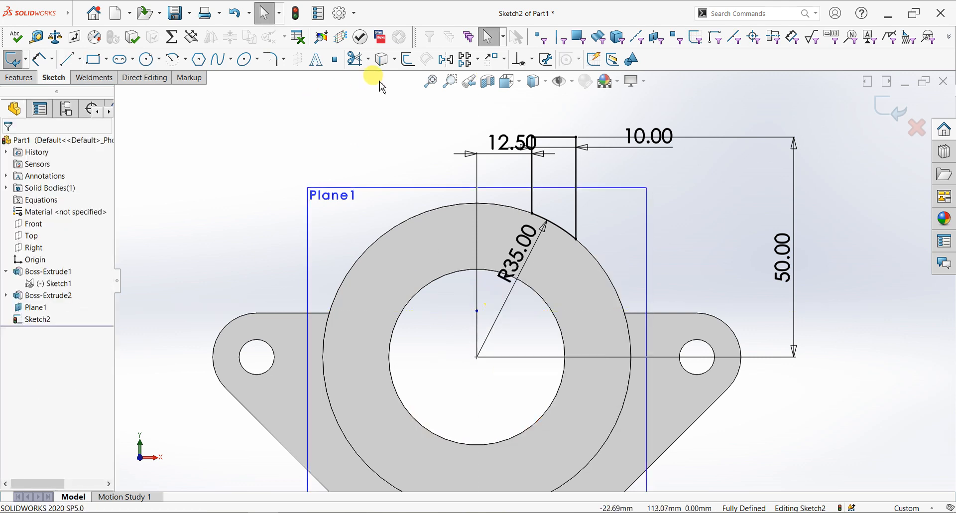
Mirror the lug profile's three lines and arc about the vertical centerline, keeping the original
left_click(453, 64)
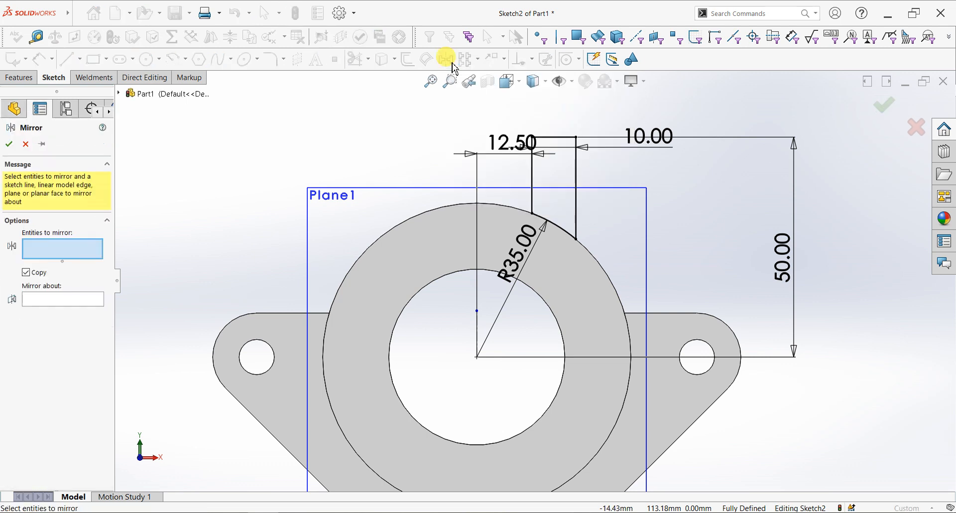
left_click(576, 189)
left_click(559, 137)
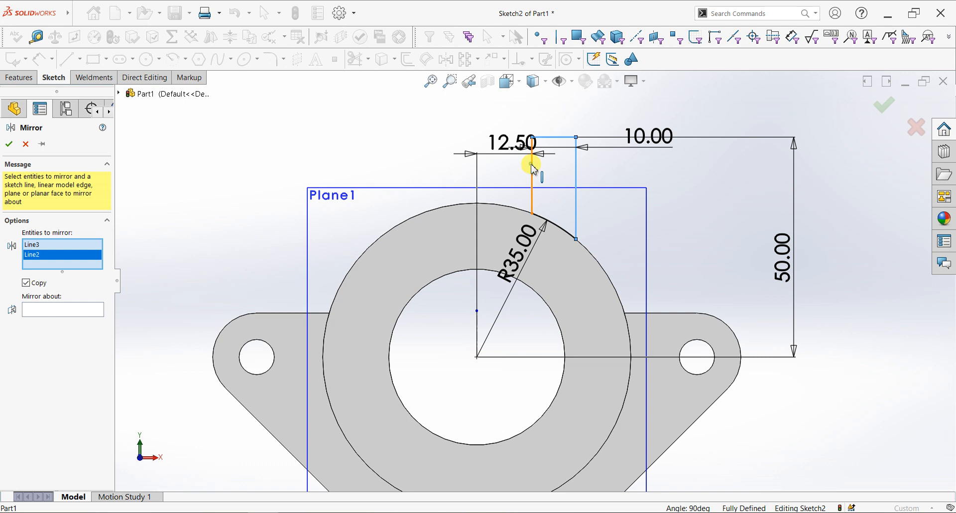
left_click(532, 162)
left_click(546, 223)
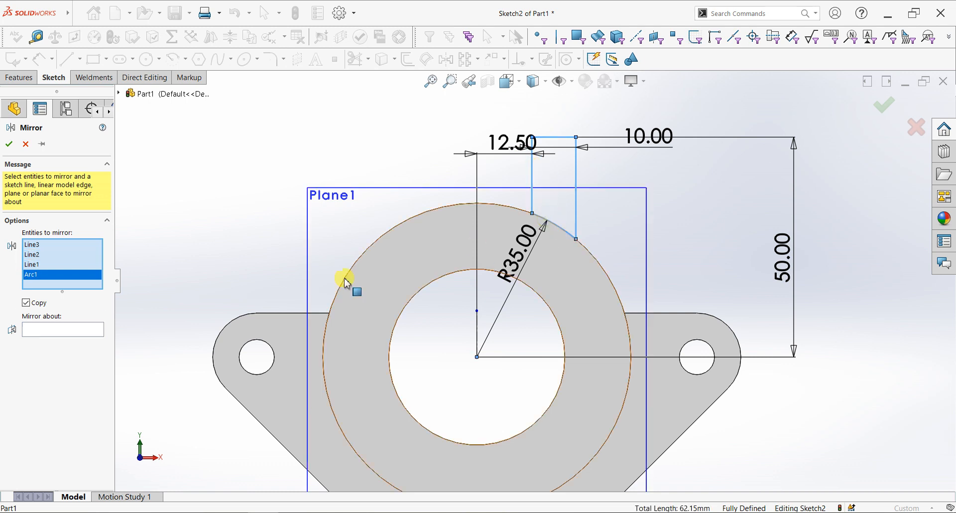
left_click(62, 329)
left_click(477, 330)
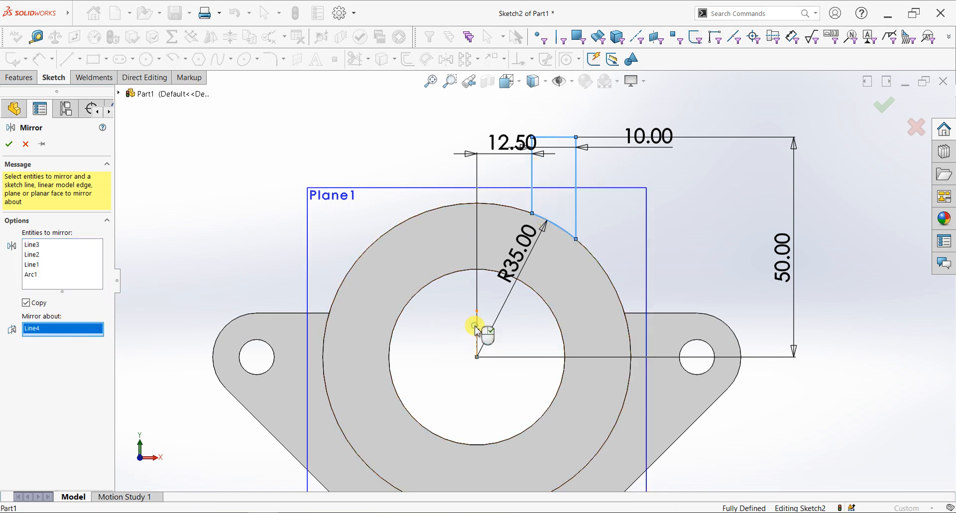
left_click(9, 143)
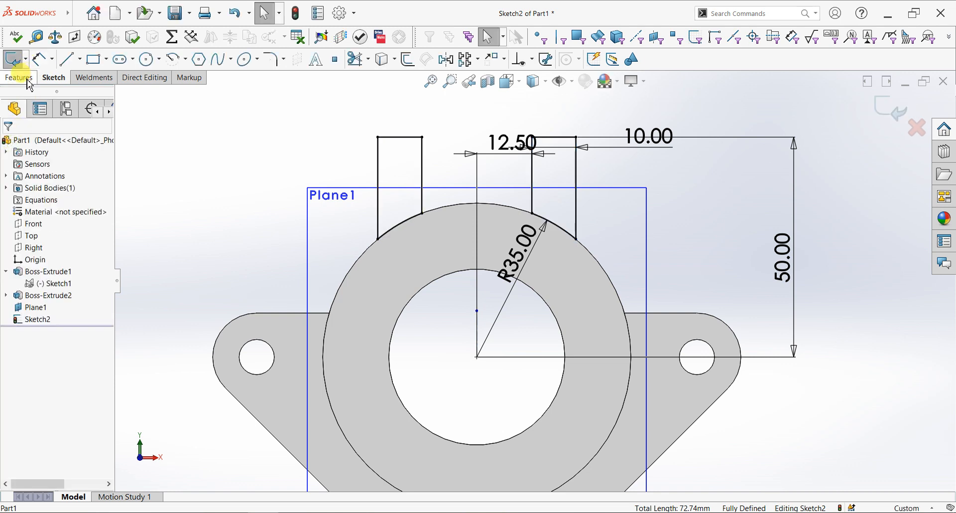
Extrude the two lug profiles 30 mm in the reversed direction, back over the ring, merged with the body
left_click(20, 77)
left_click(12, 60)
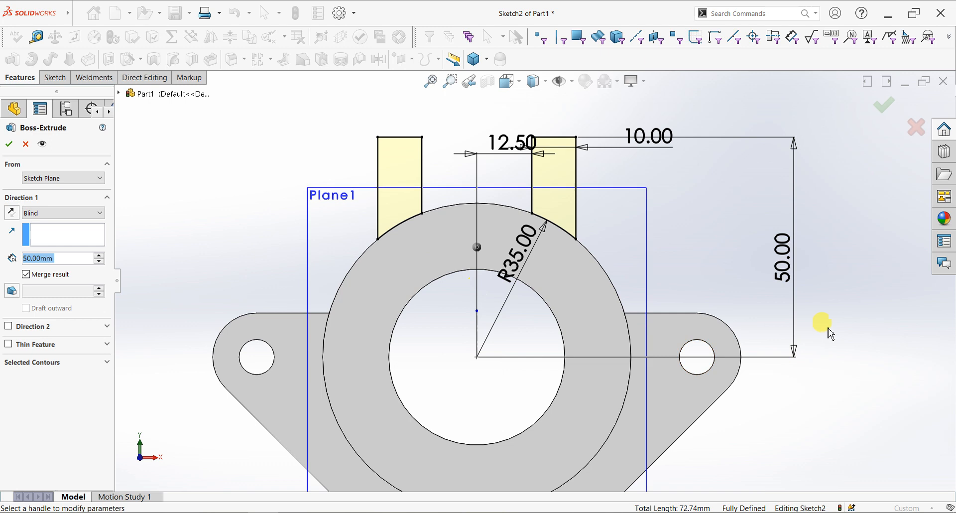
left_click(20, 213)
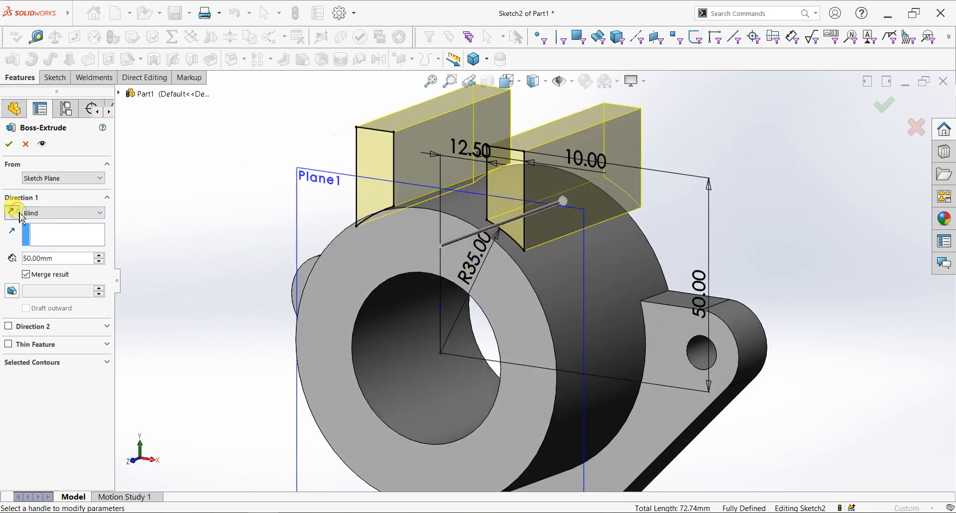
double_click(60, 258)
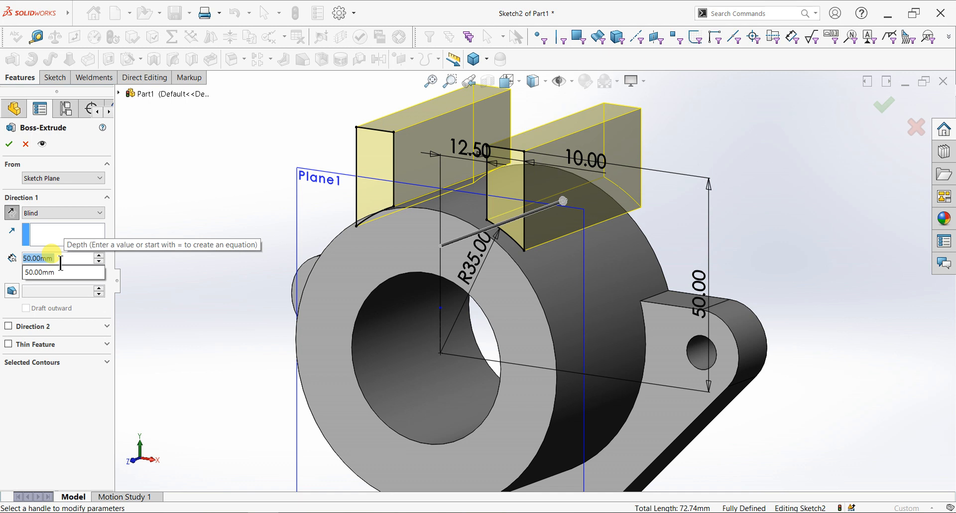
type("30")
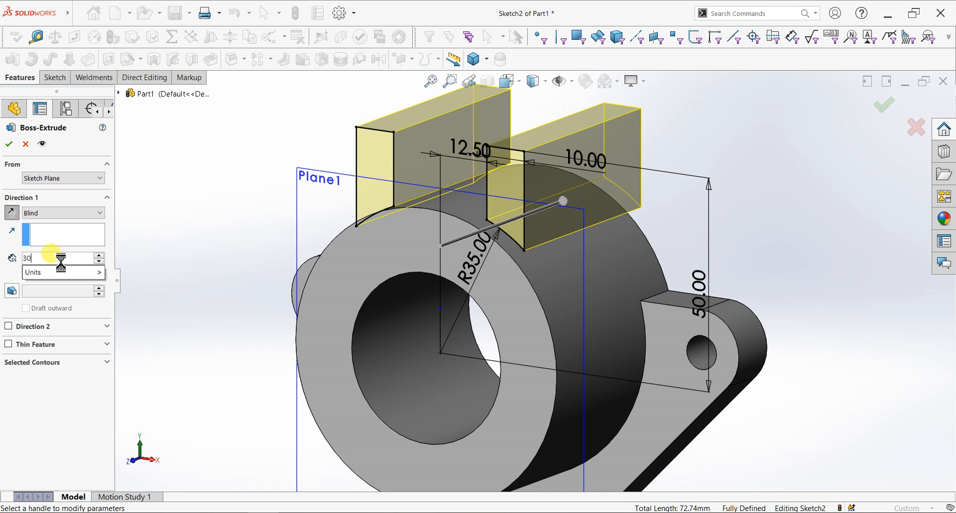
key("Return")
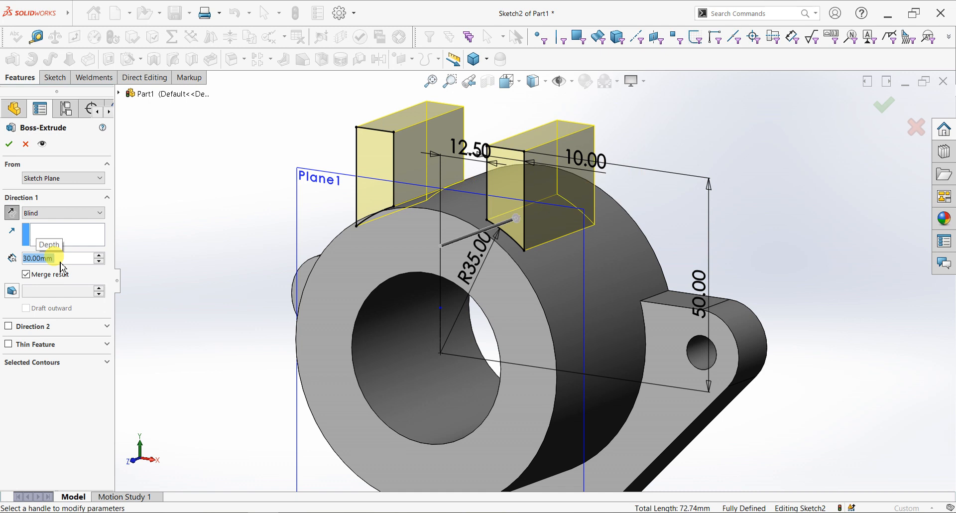
left_click(9, 147)
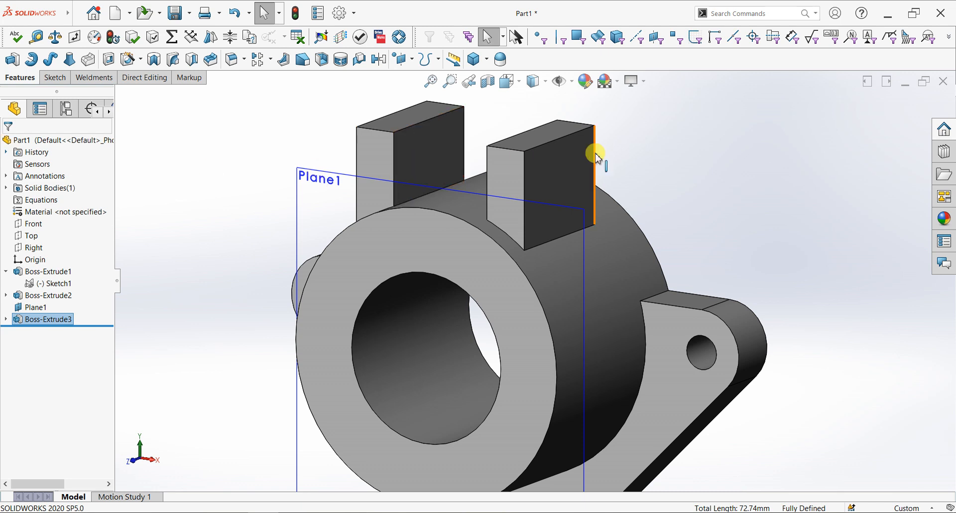
On the right lug's outer side face, sketch a 30 mm circle centred on the top edge's midpoint and reaching its corner
mouse_move(651, 144)
middle_mouse_down()
mouse_move(636, 166)
mouse_move(544, 184)
middle_mouse_up()
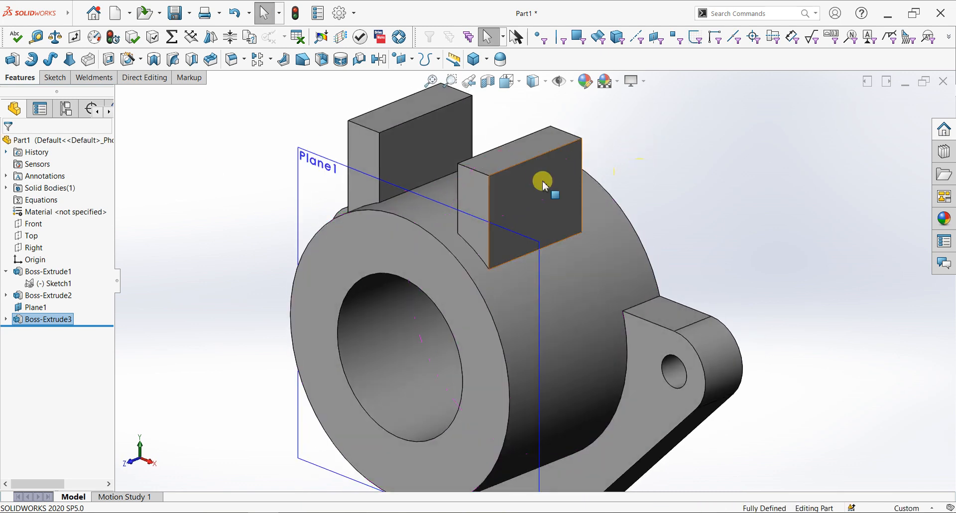
left_click(548, 179)
left_click(588, 158)
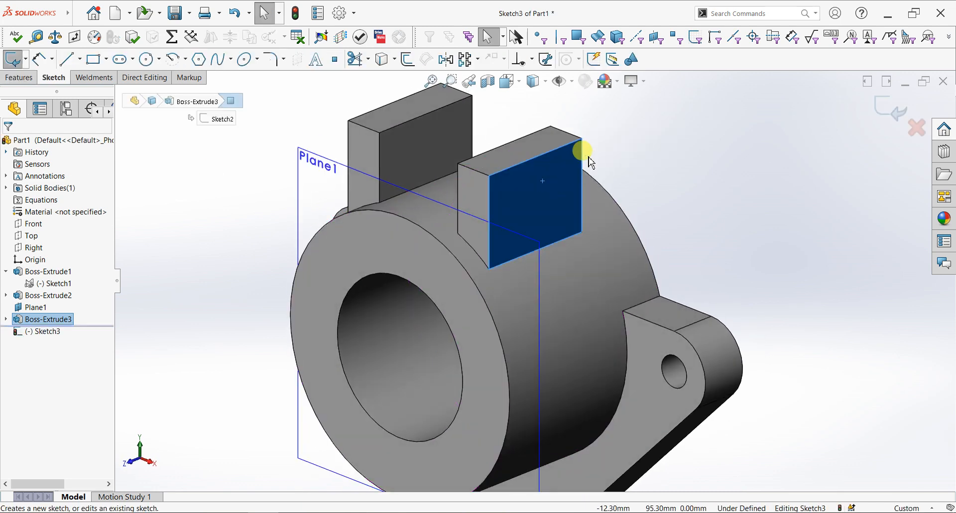
scroll(588, 158, "up", 2)
scroll(557, 174, "down", 5)
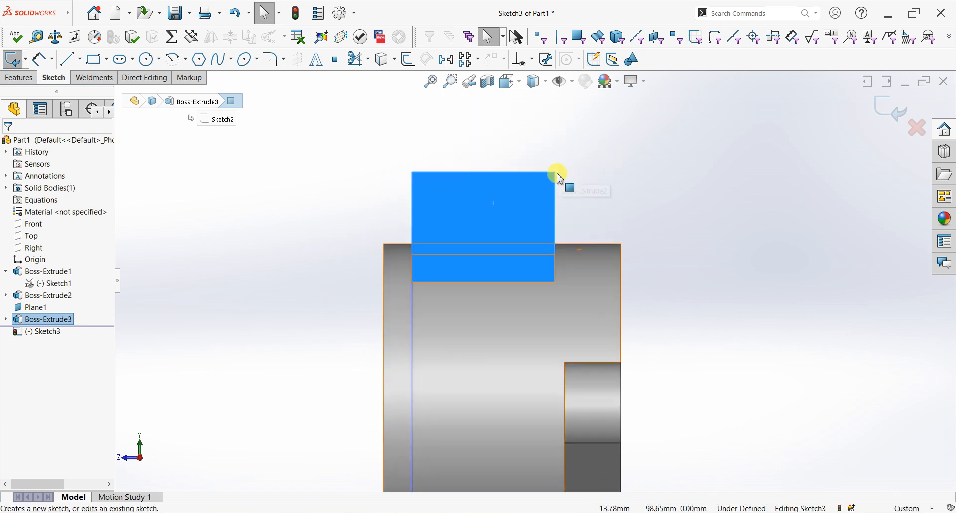
left_click(148, 60)
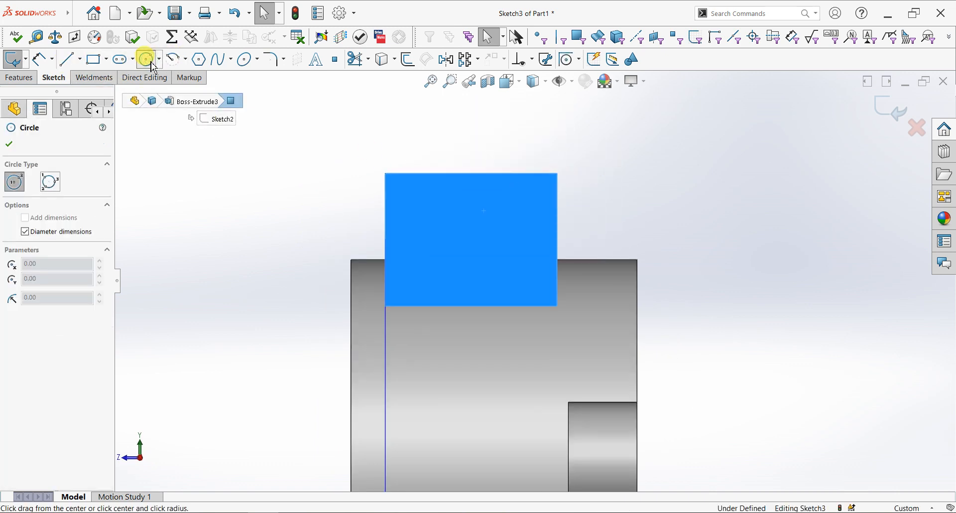
left_click(472, 173)
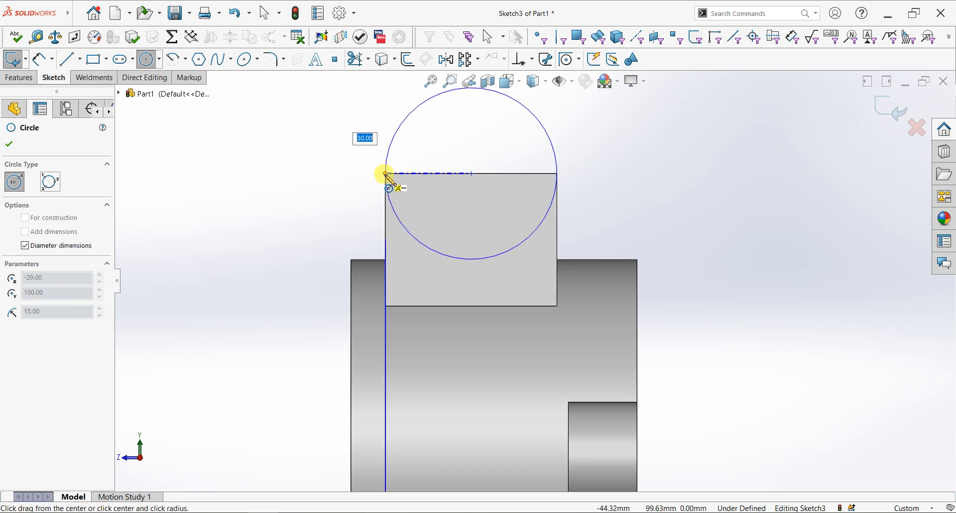
left_click(386, 173)
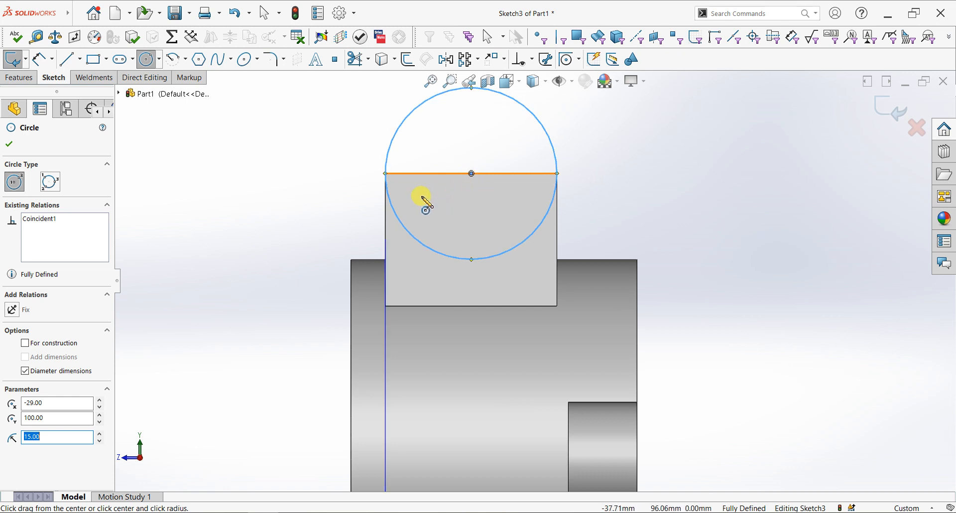
middle_click_drag(422, 197, 436, 218)
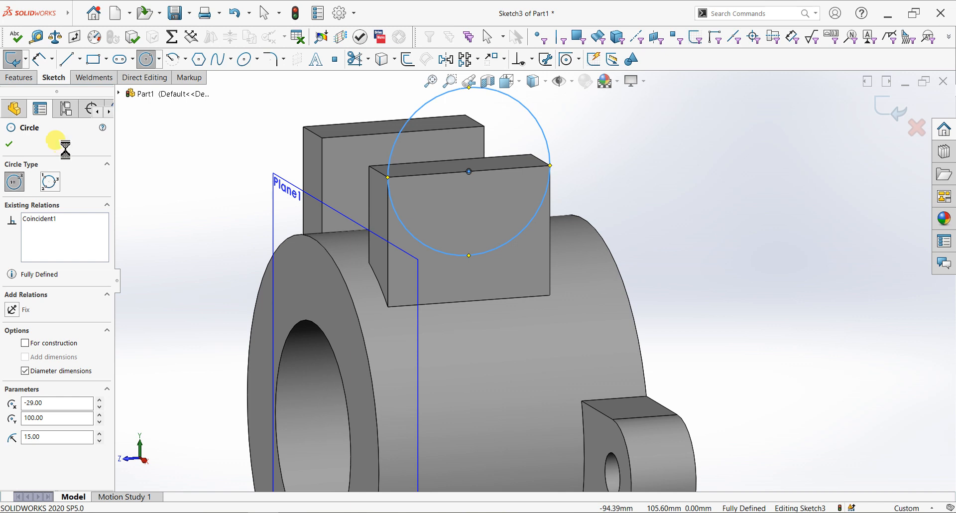
left_click(11, 145)
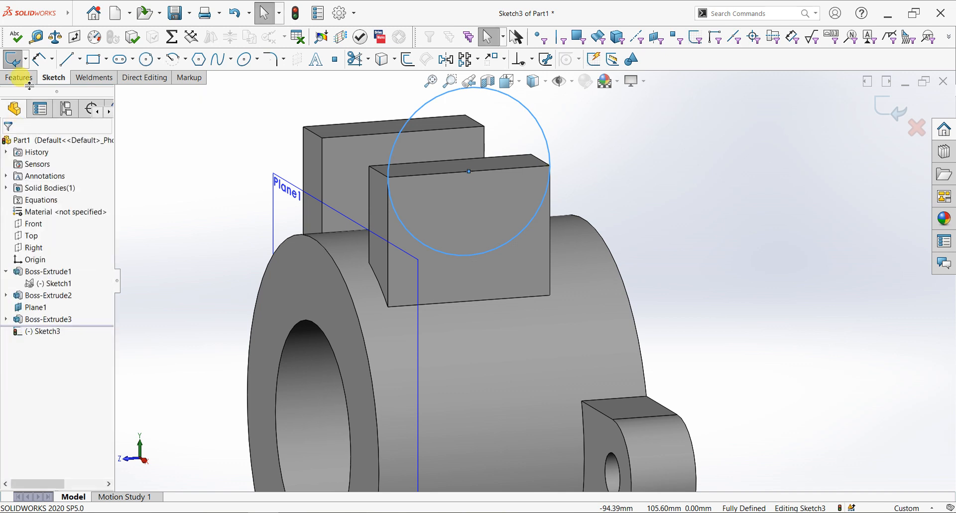
Extrude the 30 mm circle up to the same lug's inner face to give the lug a rounded end
left_click(20, 77)
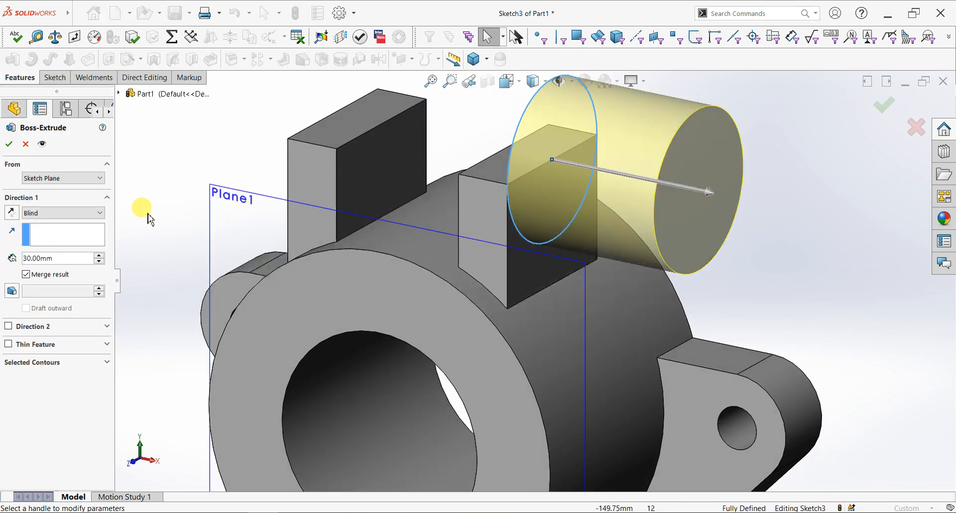
left_click(79, 212)
left_click(70, 243)
middle_click_drag(224, 241, 461, 183)
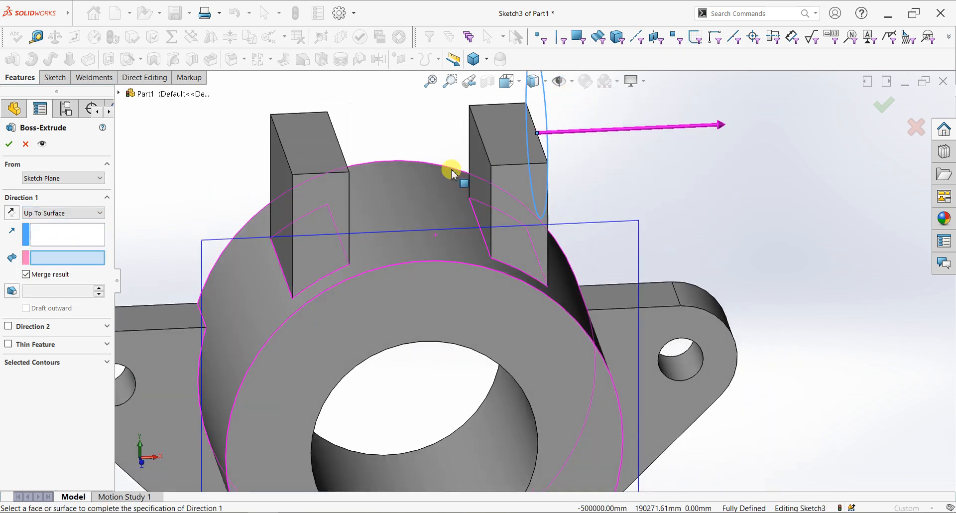
left_click(480, 155)
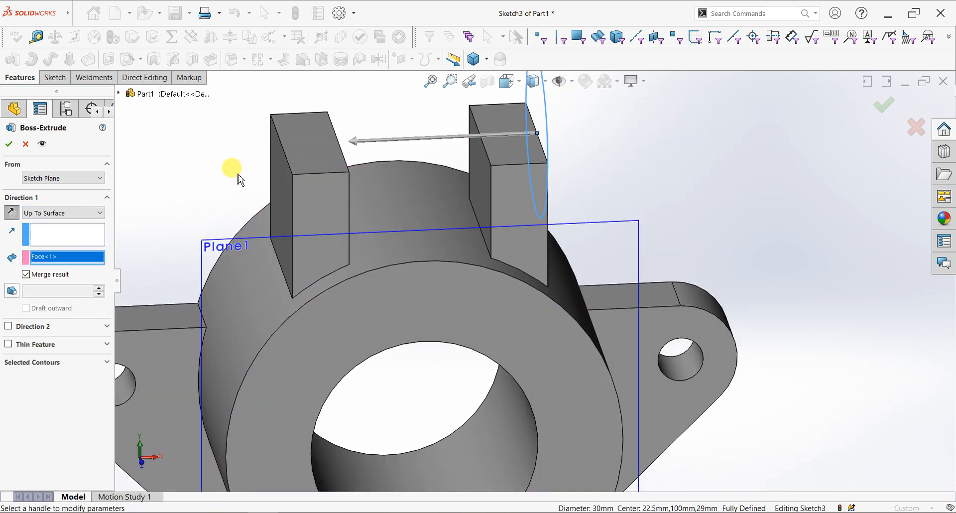
left_click(9, 144)
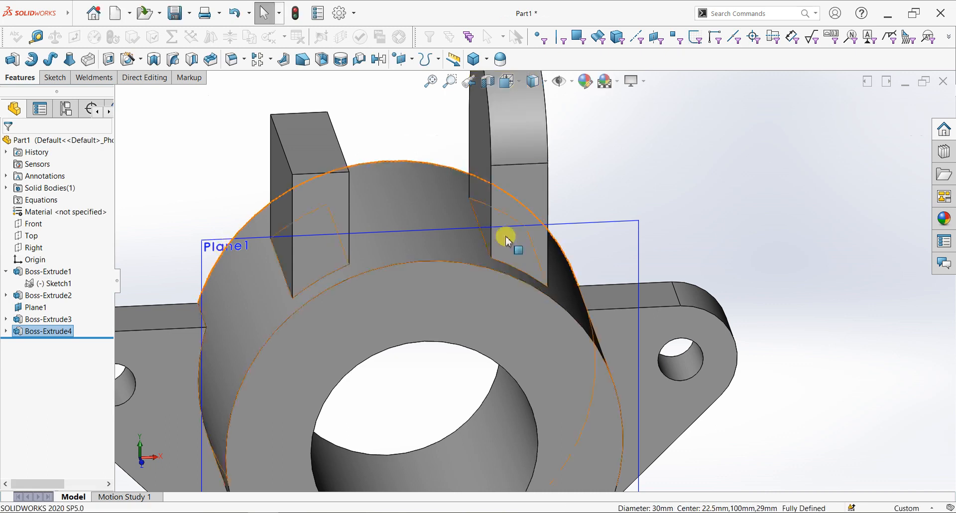
On the rounded lug's outer face, sketch a 15 mm diameter circle concentric with the rounded end
middle_click_drag(679, 222, 557, 190)
scroll(557, 189, "down", 3)
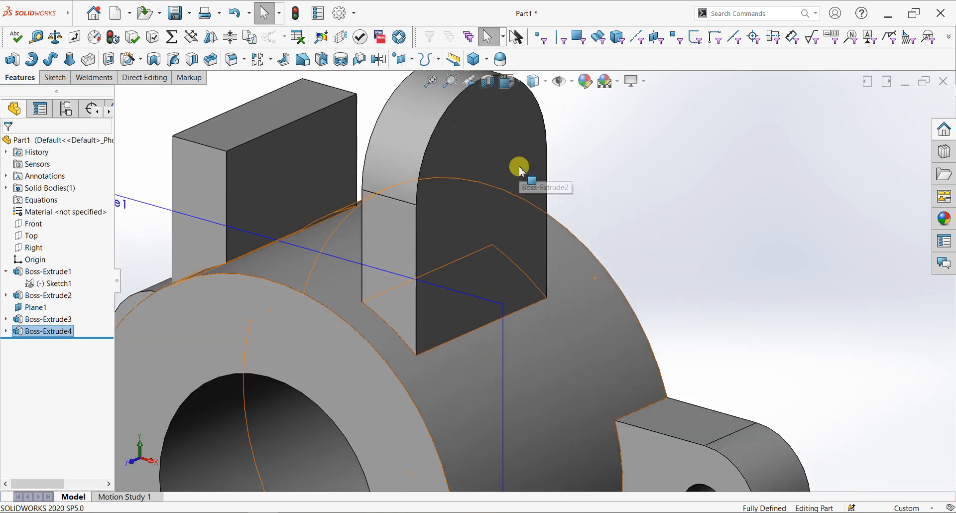
left_click(487, 164)
left_click(534, 138)
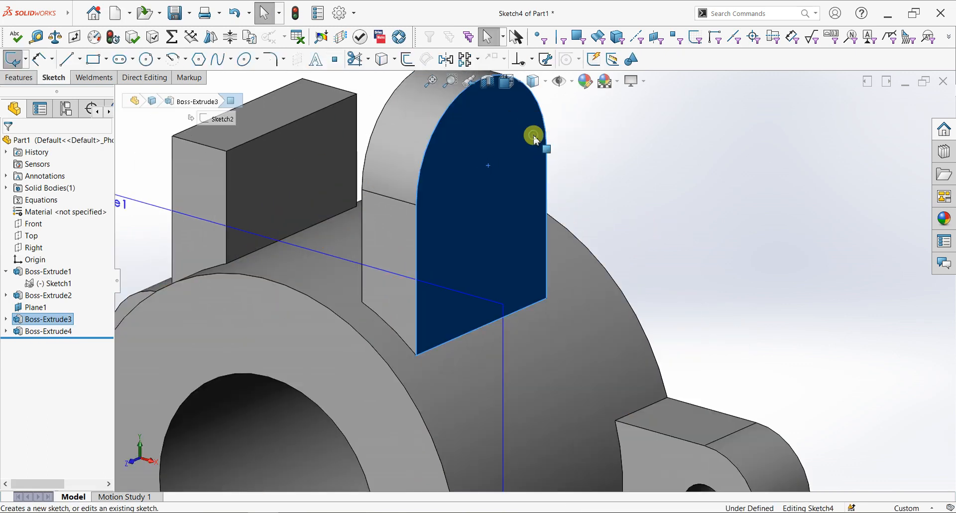
scroll(547, 135, "up", 1)
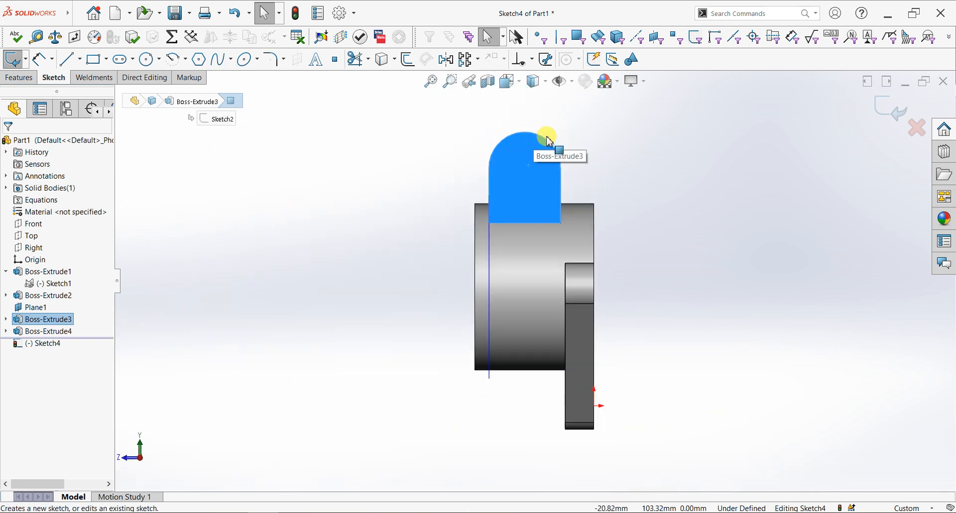
scroll(548, 136, "down", 1)
left_click(149, 61)
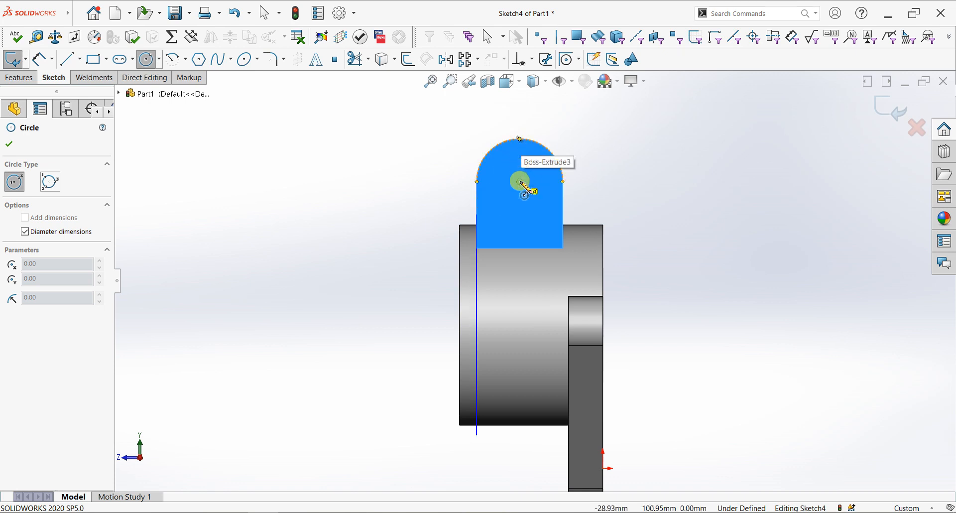
left_click_drag(519, 182, 520, 193)
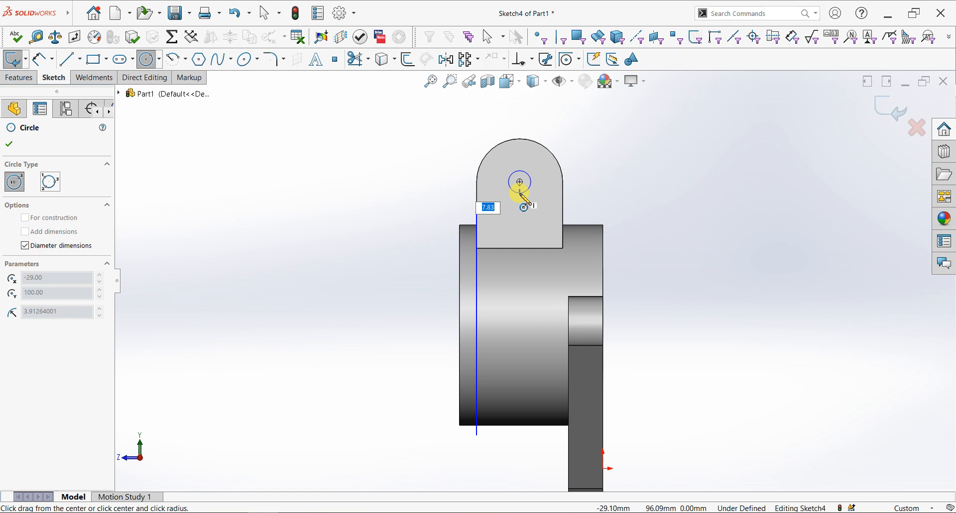
key("Return")
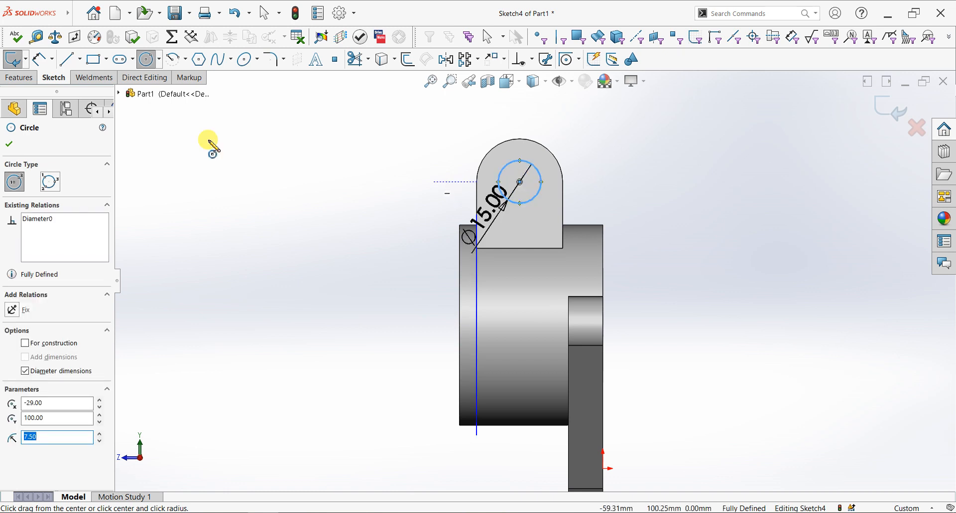
left_click(9, 144)
Cut the 15 mm circle Through All across both lugs
left_click(19, 77)
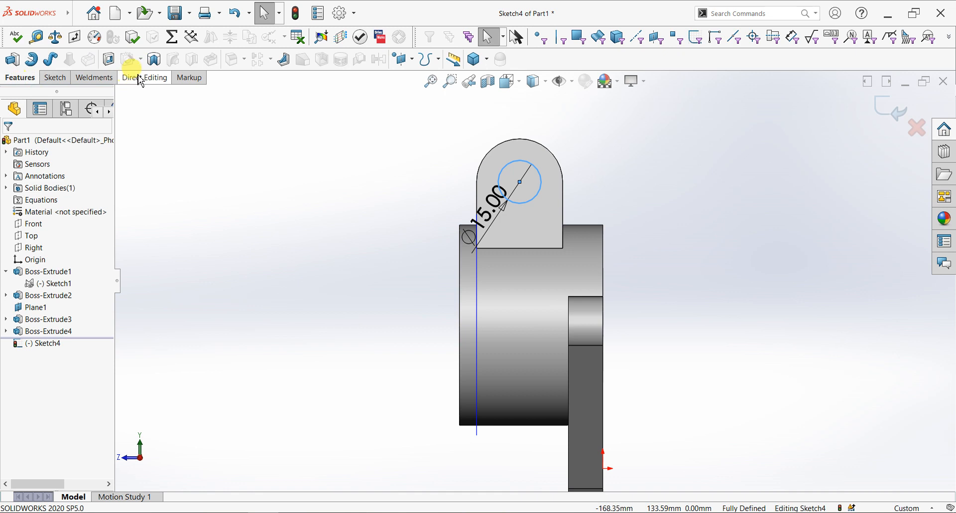
left_click(113, 60)
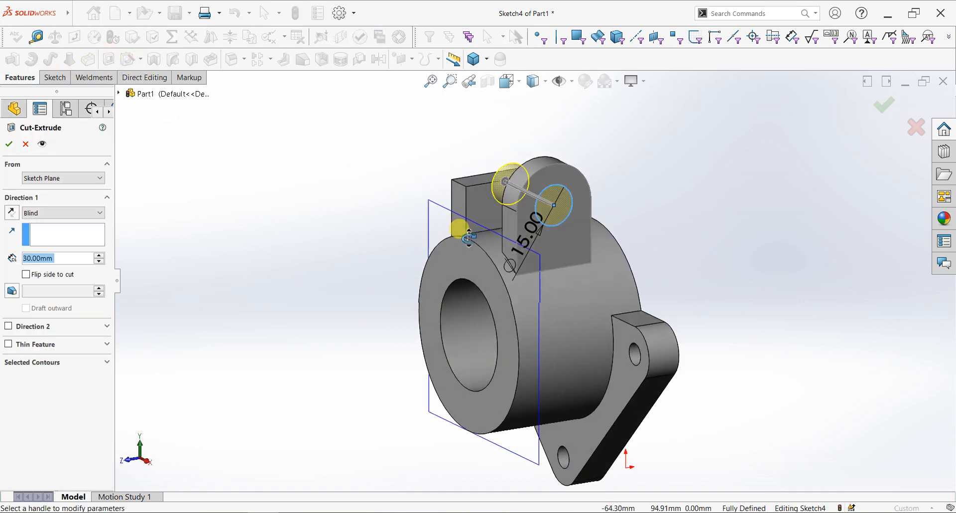
middle_click_drag(495, 287, 497, 293)
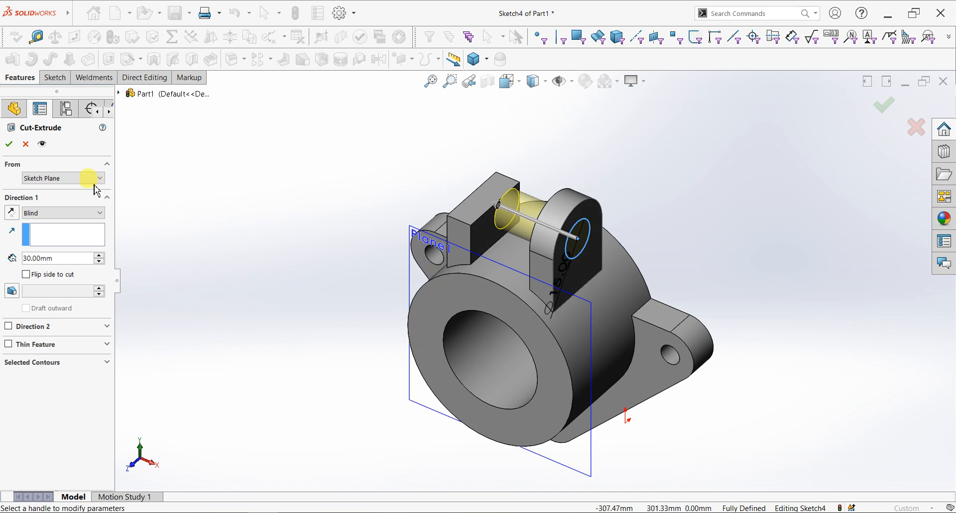
left_click(68, 217)
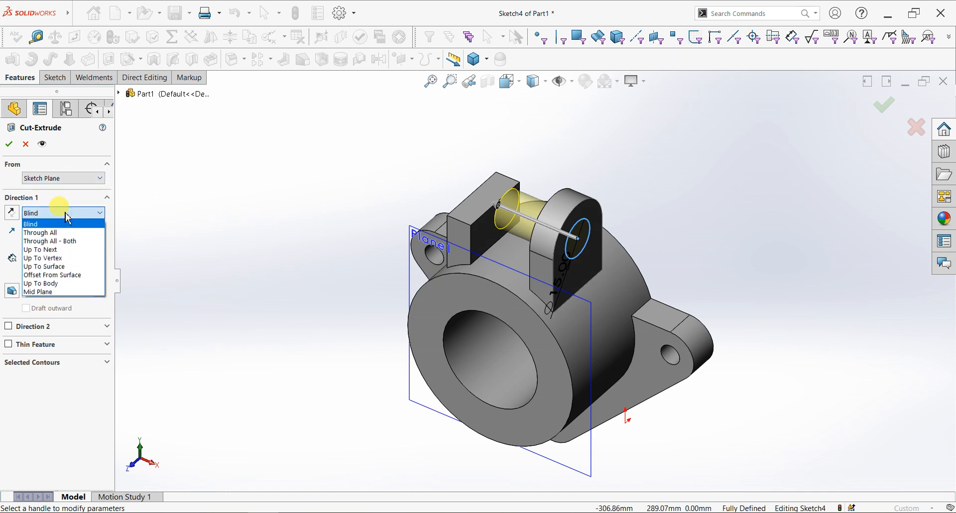
left_click(60, 233)
left_click(9, 144)
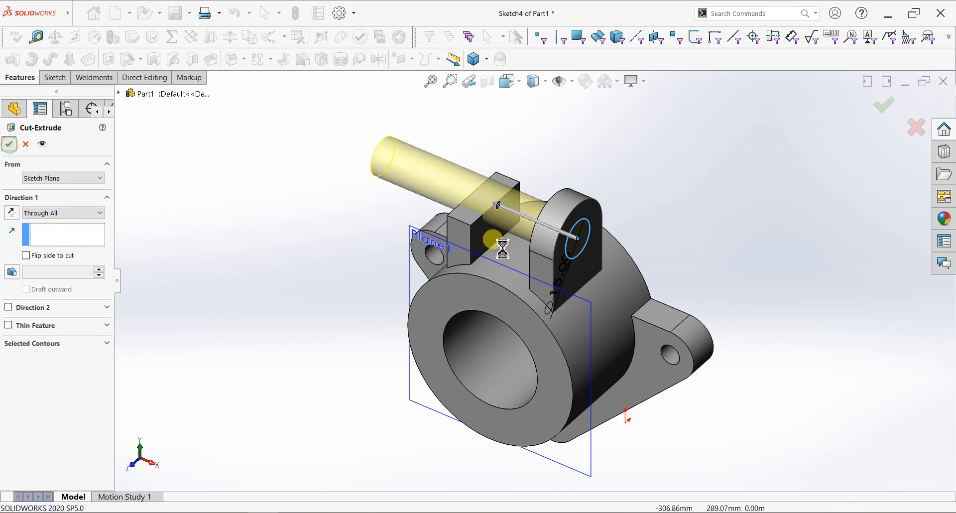
left_click(764, 209)
middle_click_drag(747, 290, 732, 233)
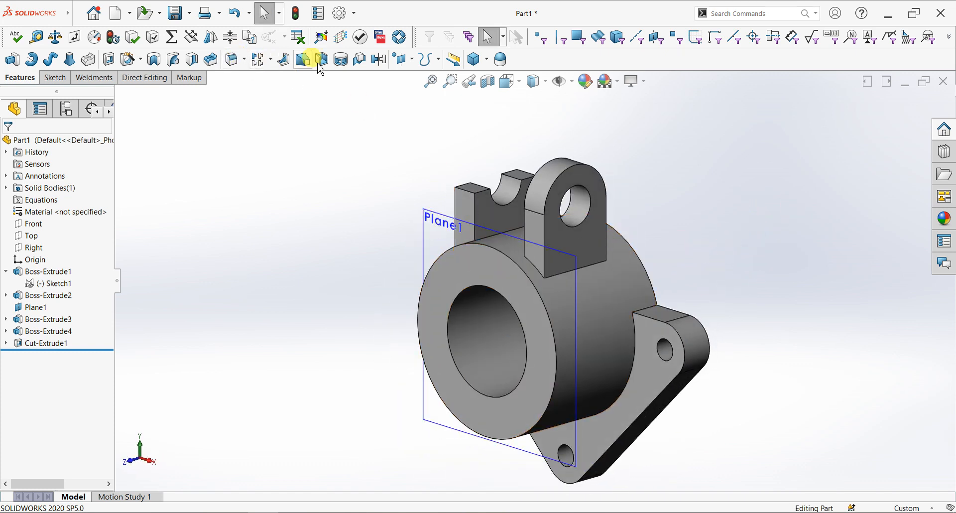
Create a mid plane between the outer side faces of the two lugs
left_click(403, 59)
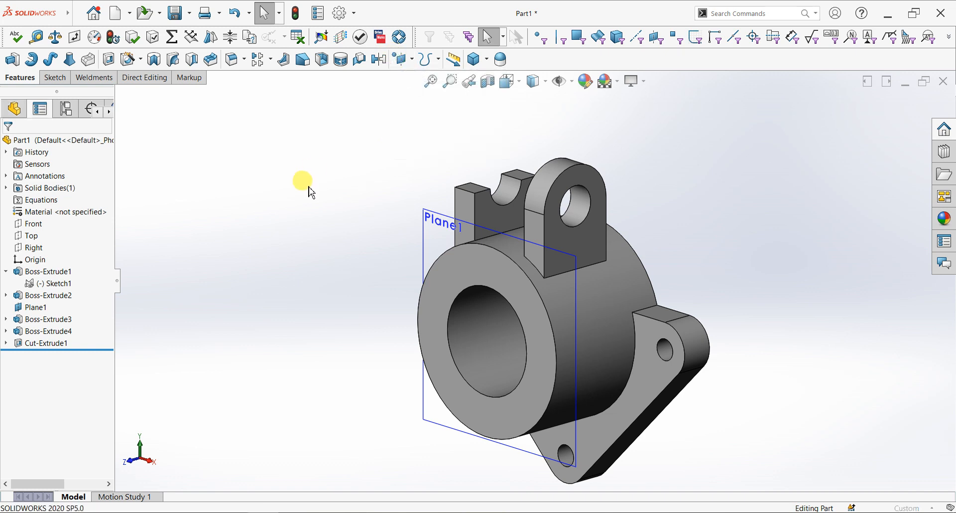
left_click(593, 242)
middle_click_drag(314, 199, 405, 214)
left_click(404, 214)
left_click(10, 148)
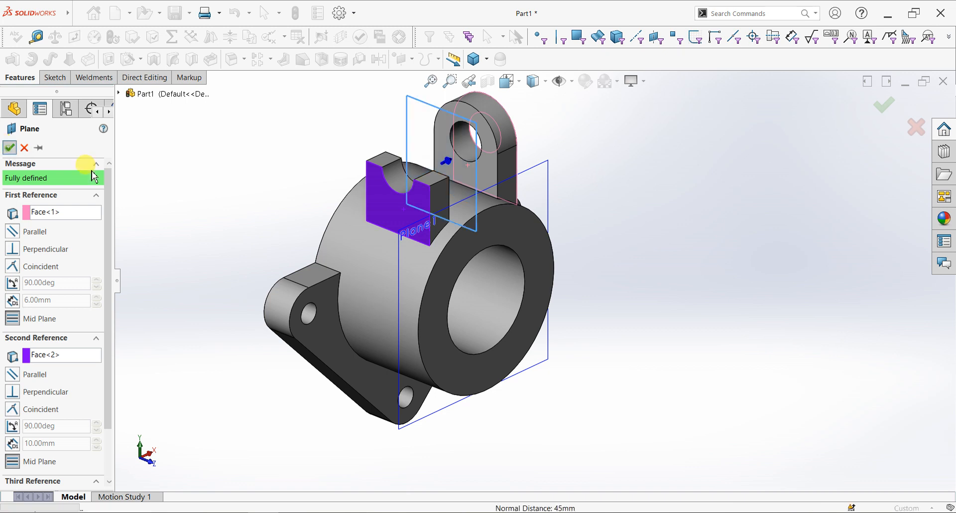
middle_click_drag(611, 200, 560, 208)
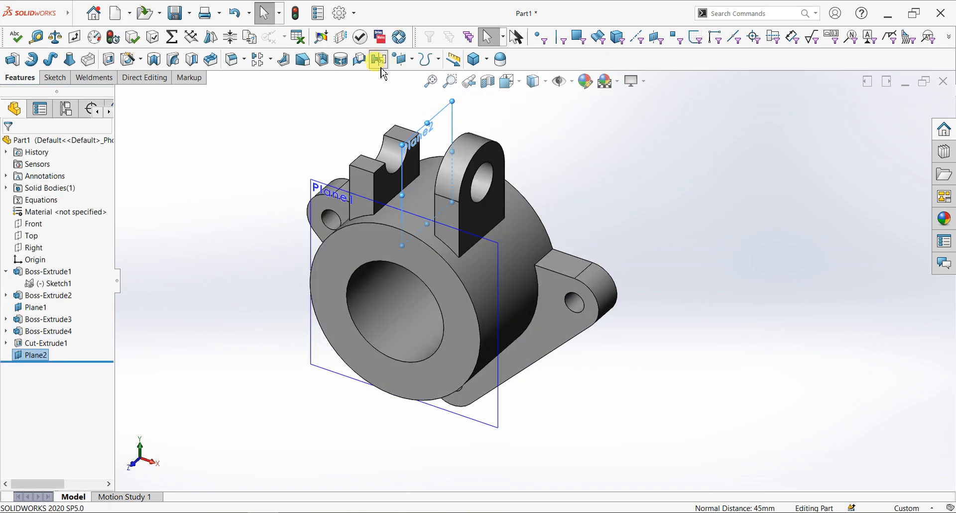
left_click(379, 61)
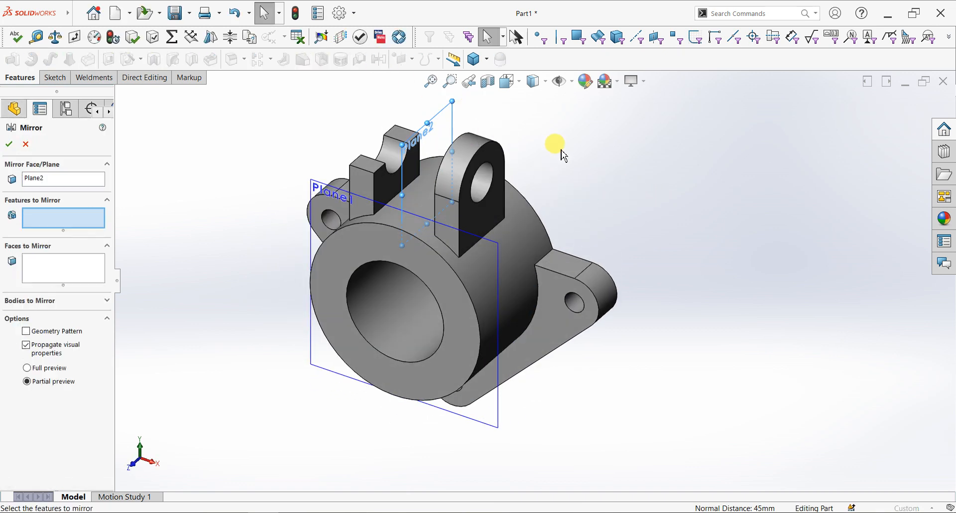
left_click(463, 166)
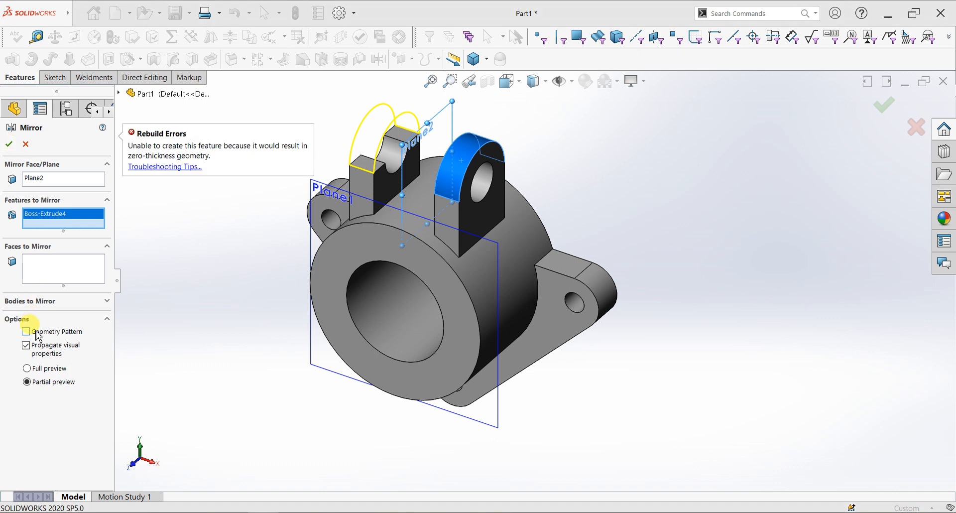
left_click(479, 180)
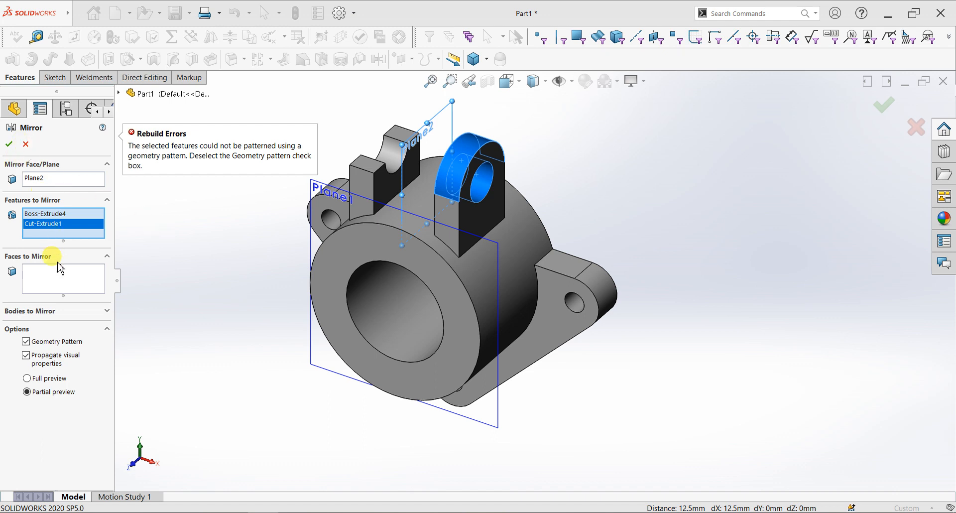
right_click(55, 218)
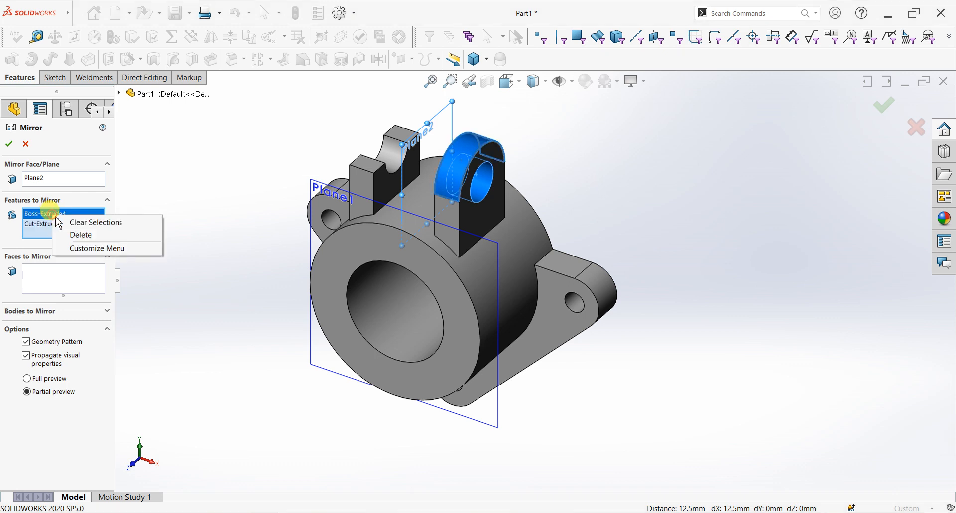
left_click(71, 224)
left_click(44, 300)
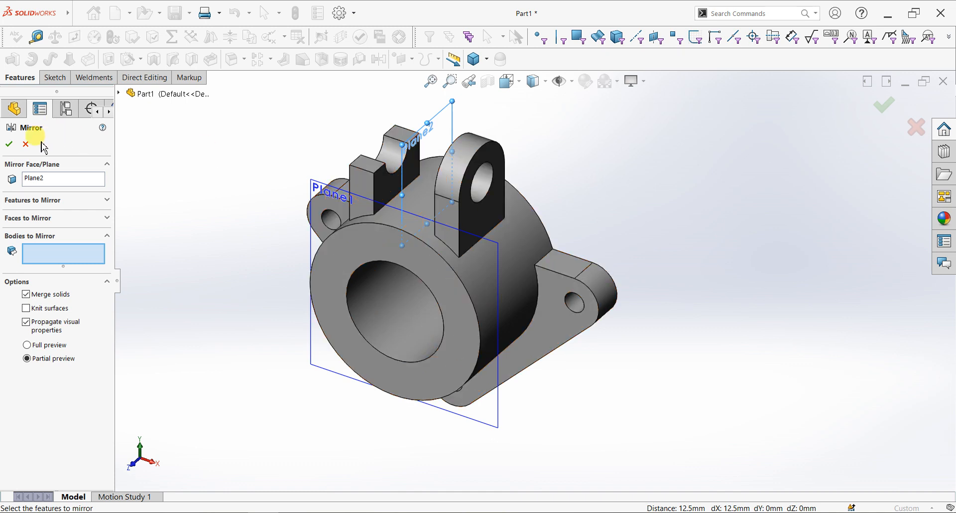
left_click(26, 144)
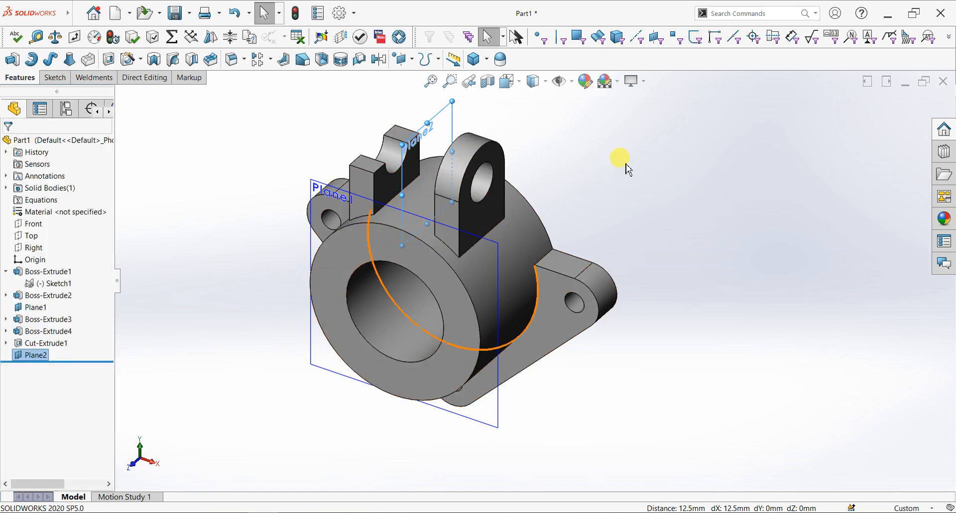
left_click(585, 165)
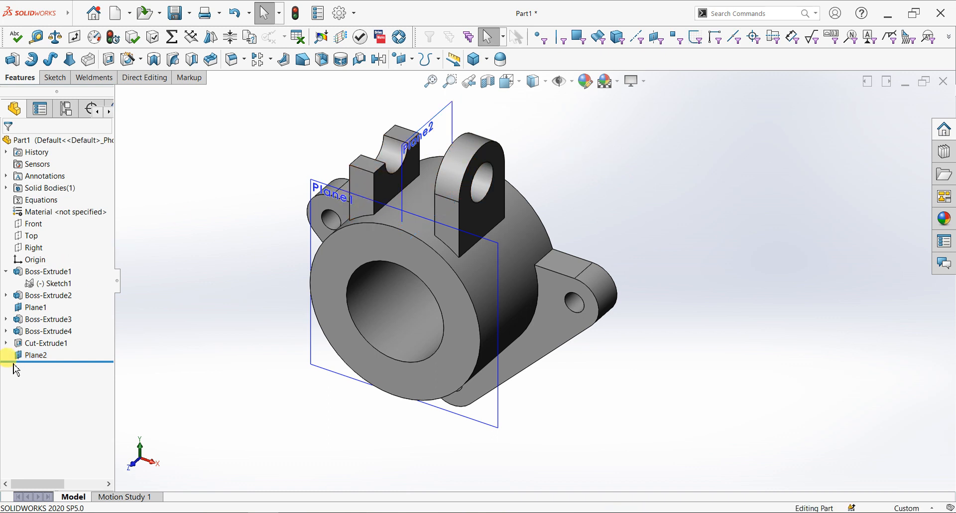
Review the sketches behind the lug features and open the two-lug profile sketch of Boss-Extrude3 for editing
left_click(5, 342)
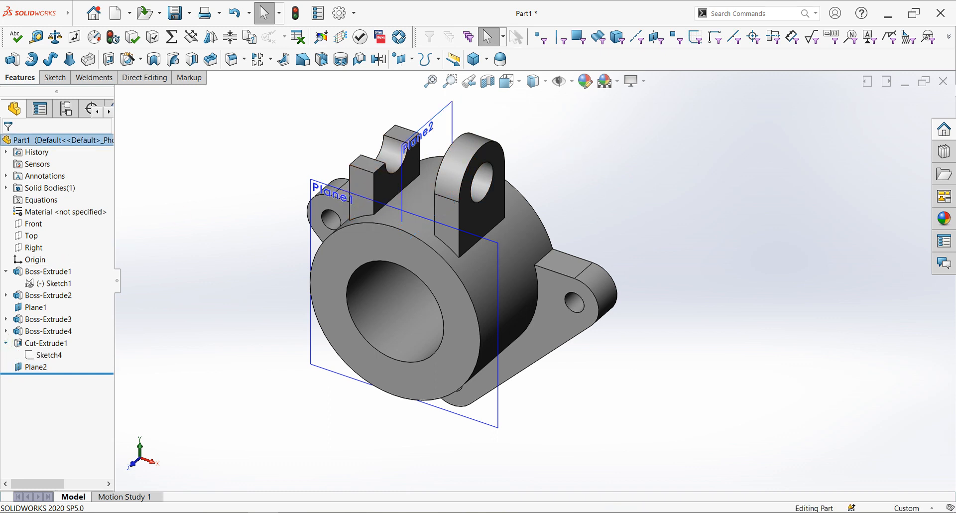
left_click(40, 356)
left_click(6, 331)
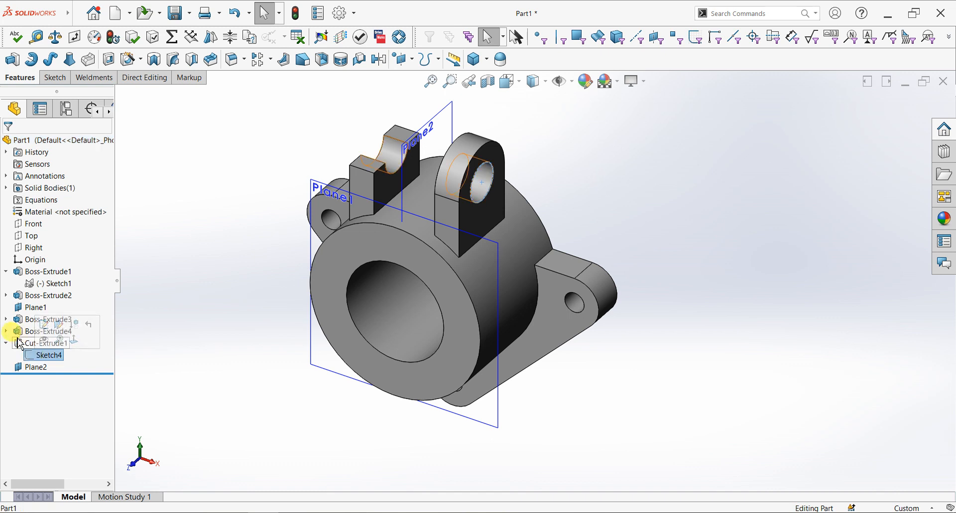
left_click(42, 344)
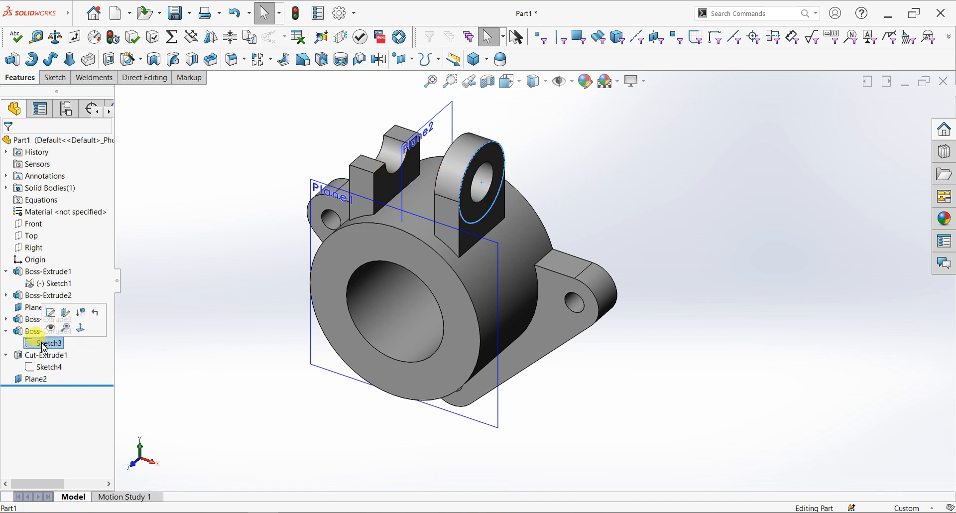
left_click(233, 206)
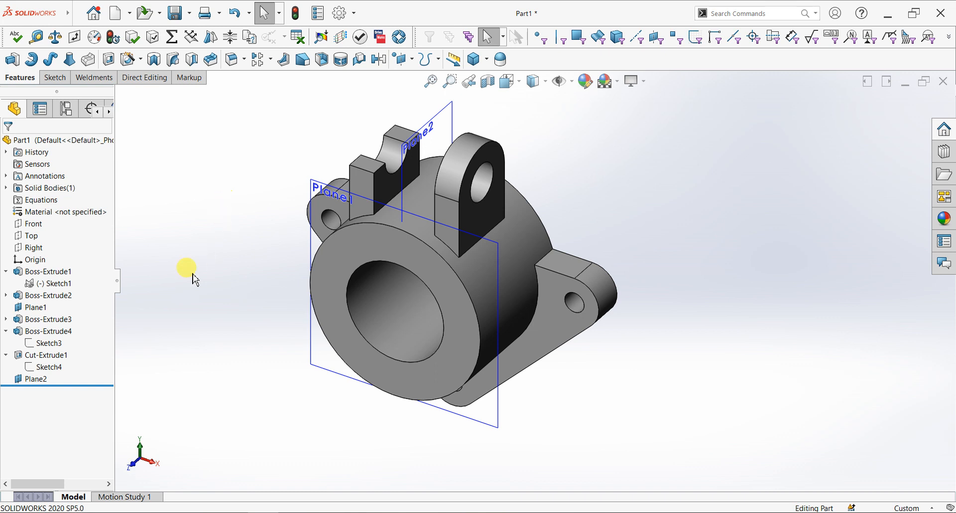
left_click(5, 320)
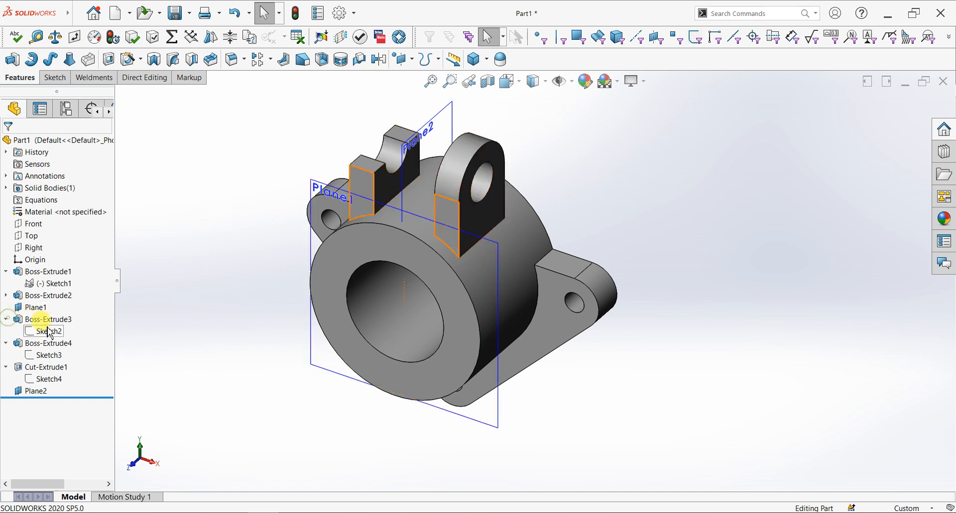
left_click(49, 332)
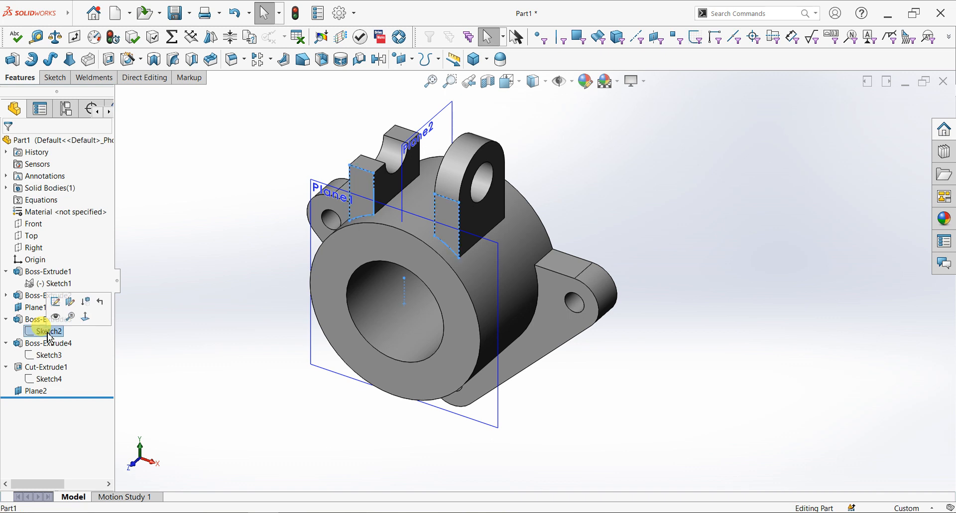
left_click(56, 301)
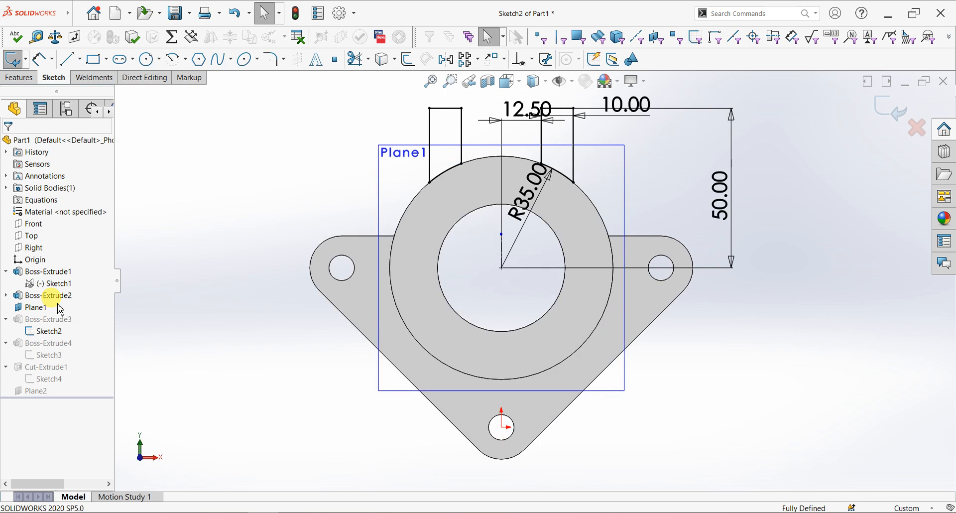
scroll(506, 151, "up", 1)
scroll(500, 157, "down", 1)
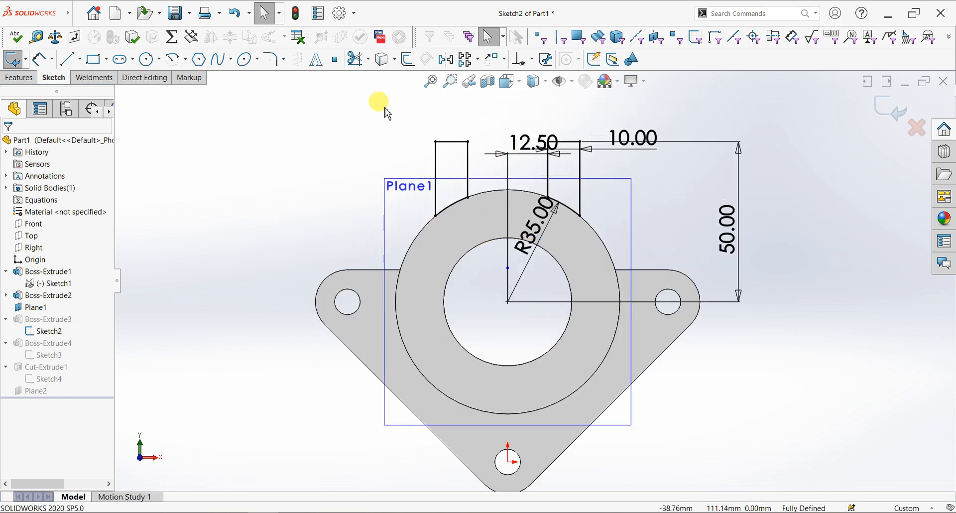
Power trim away the entire profile of the unrounded lug, leaving only the other lug's profile, and exit the sketch
left_click(358, 59)
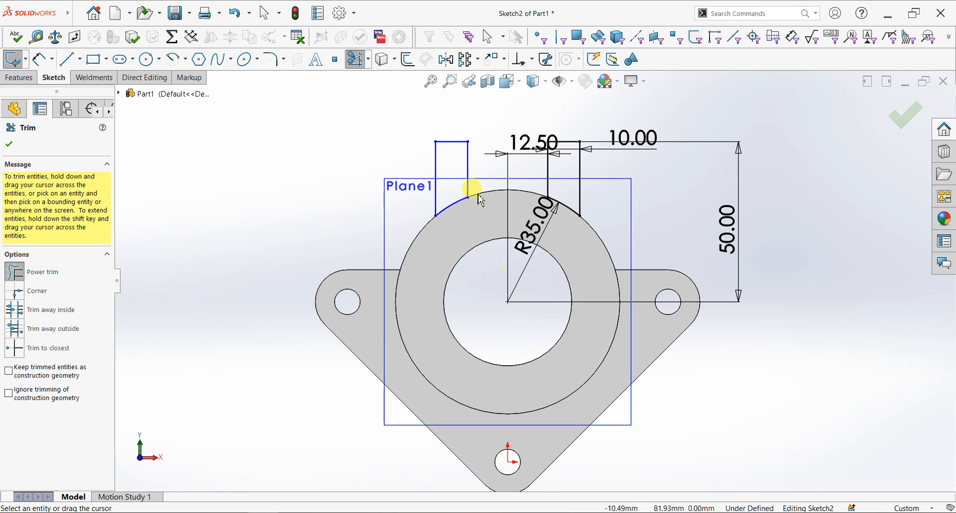
mouse_move(468, 191)
left_mouse_down()
mouse_move(437, 144)
mouse_move(448, 214)
mouse_move(438, 220)
left_mouse_up()
left_click(908, 114)
left_click(897, 112)
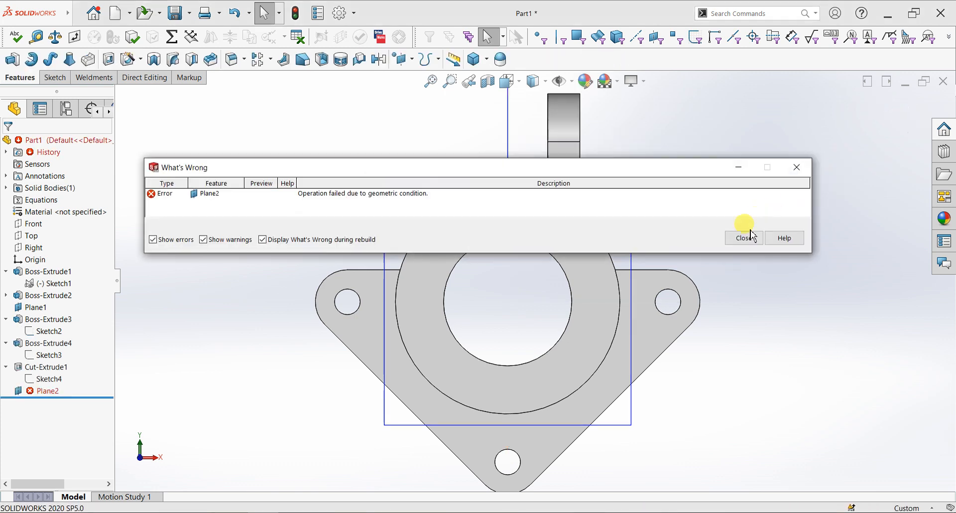
left_click(744, 238)
Delete the mid plane that referenced the two lug faces
middle_click_drag(735, 226, 707, 276)
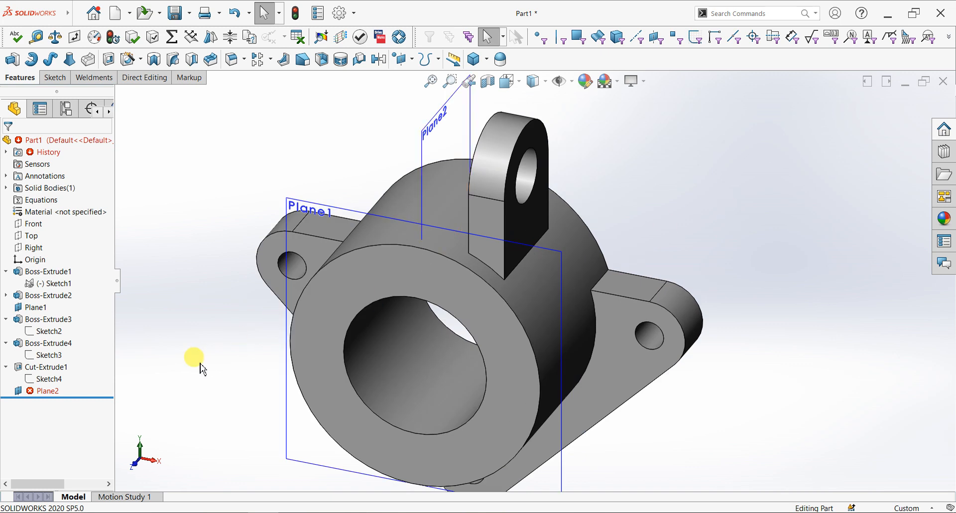
left_click(39, 391)
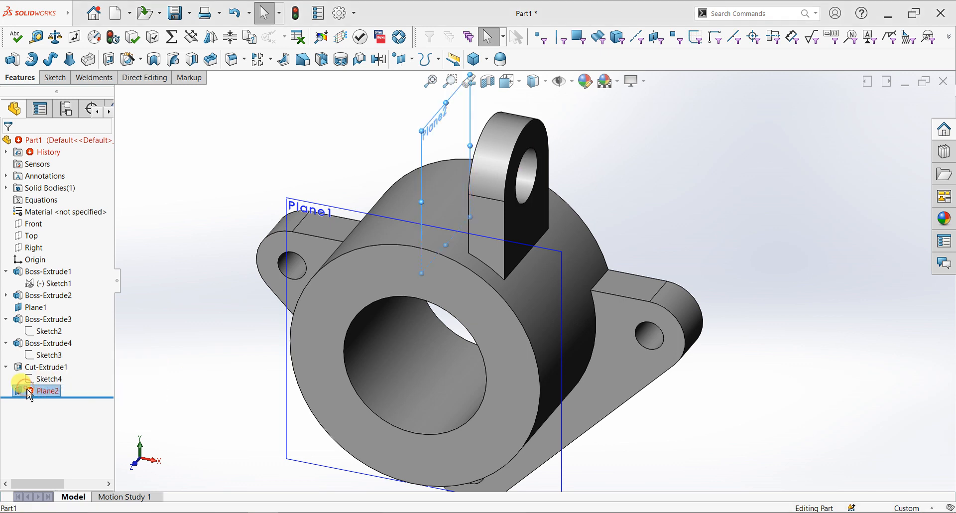
right_click(29, 392)
left_click(49, 389)
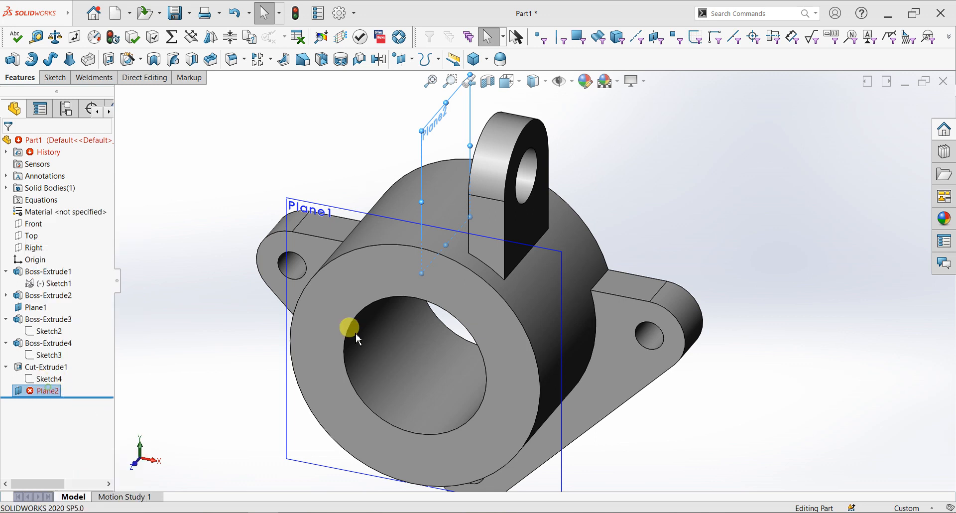
left_click(513, 90)
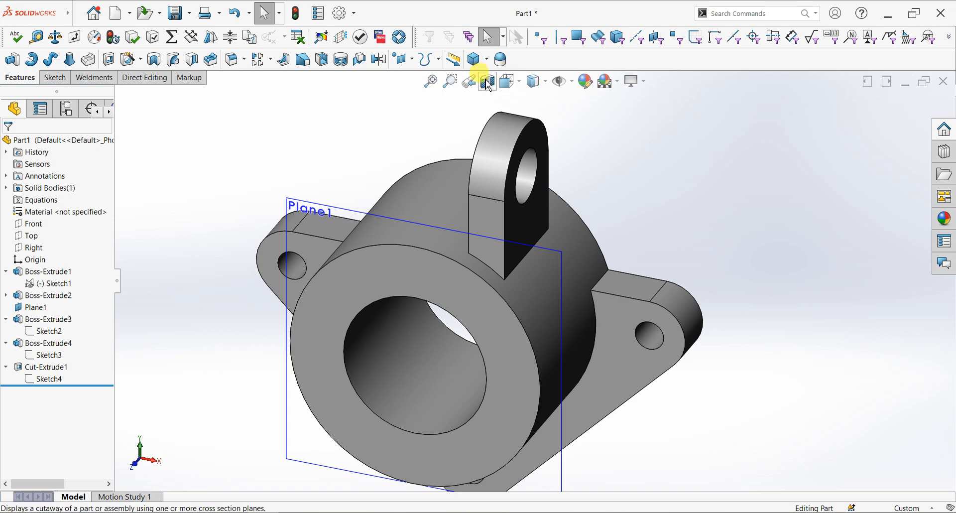
Create a reference plane offset 12.5 mm from the remaining lug's inner face, towards the centre of the ring boss
left_click(403, 58)
left_click(411, 76)
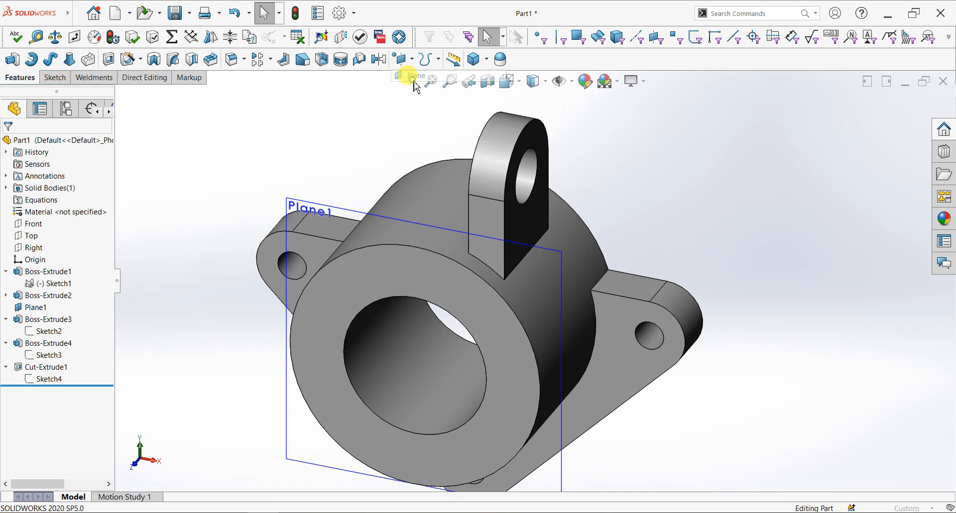
middle_click_drag(597, 177, 636, 165)
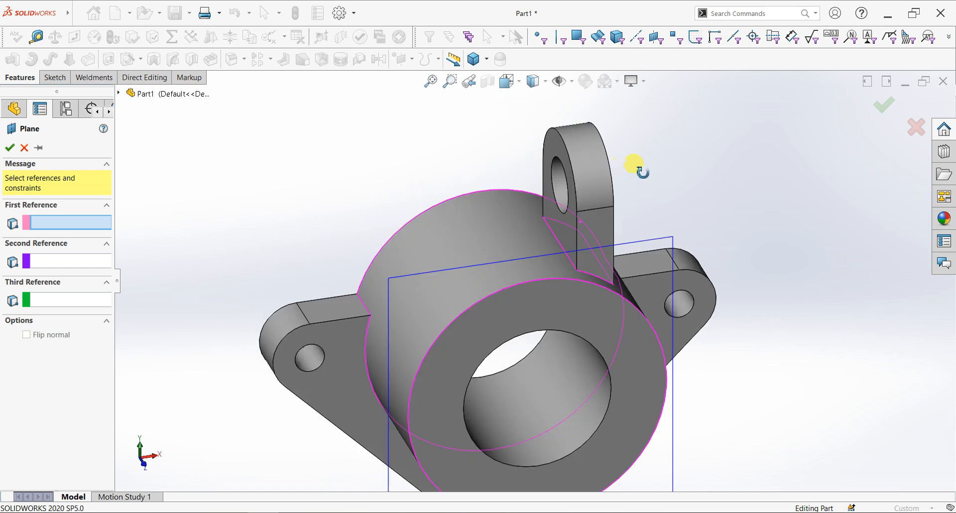
left_click(573, 225)
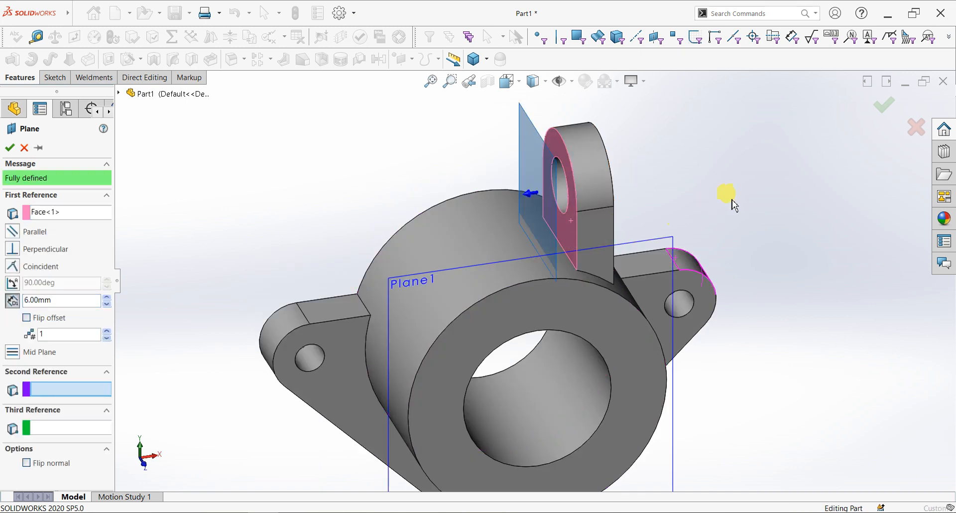
middle_click_drag(725, 196, 402, 241)
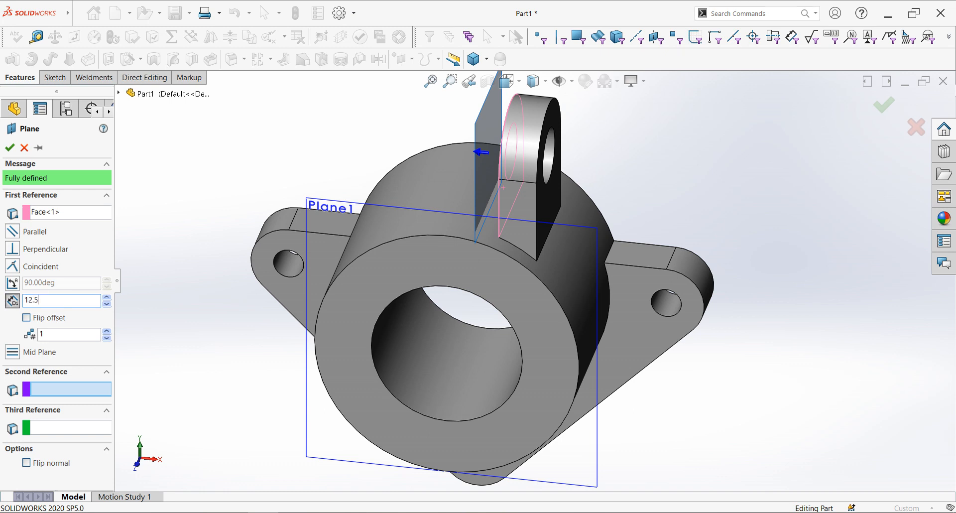
type("12.5")
key("Return")
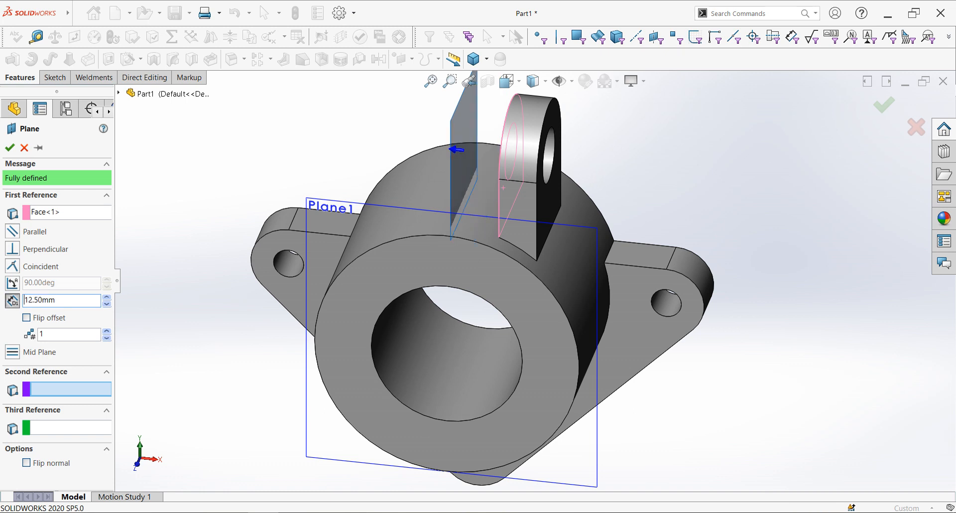
left_click(9, 148)
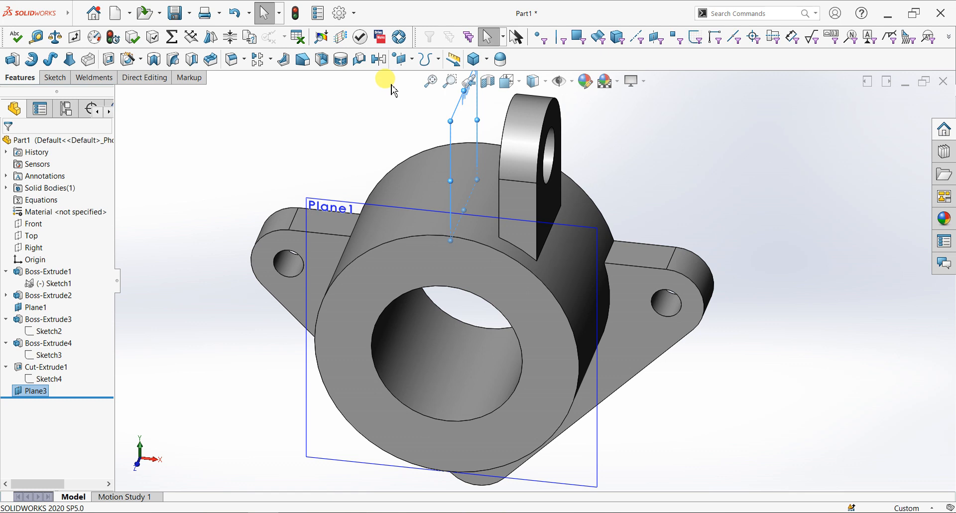
Mirror the lug extrusion, its rounded end and its hole cut across the 12.5 mm offset plane to form the opposite lug
left_click(379, 59)
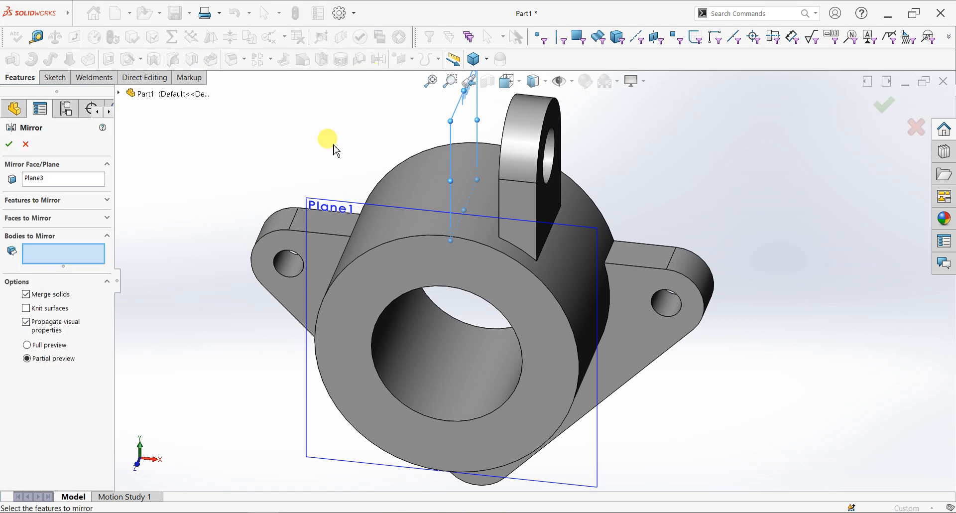
left_click(50, 201)
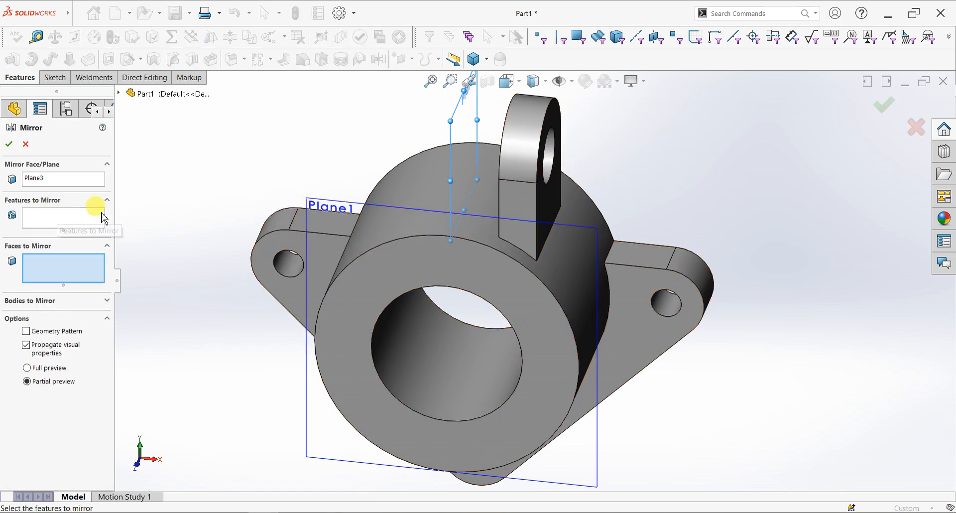
left_click(75, 213)
left_click(533, 165)
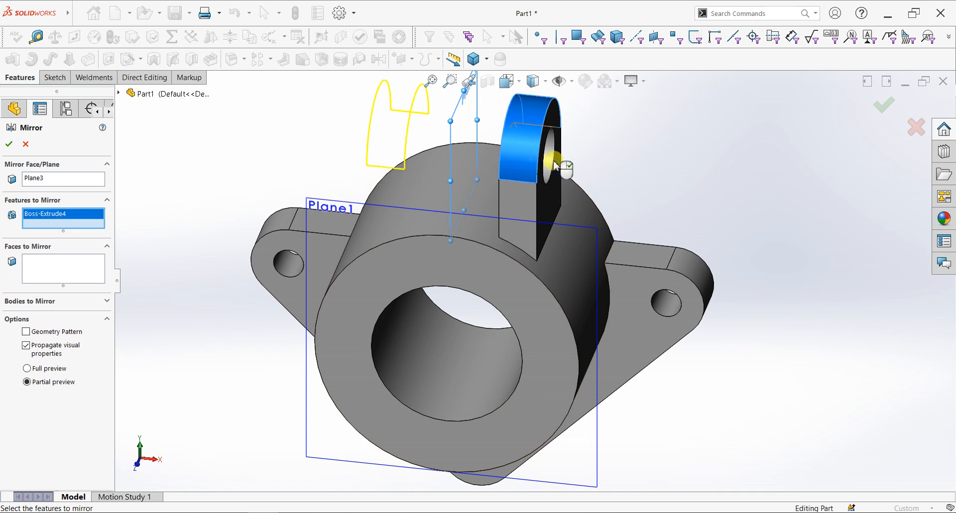
left_click(550, 159)
left_click(548, 164)
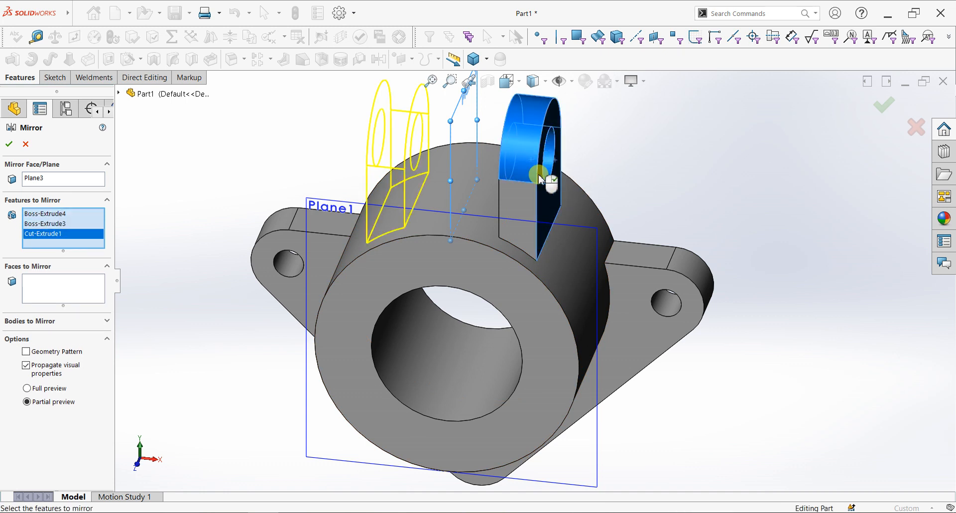
left_click(9, 143)
mouse_move(488, 233)
middle_mouse_down()
mouse_move(538, 227)
mouse_move(467, 228)
mouse_move(477, 242)
middle_mouse_up()
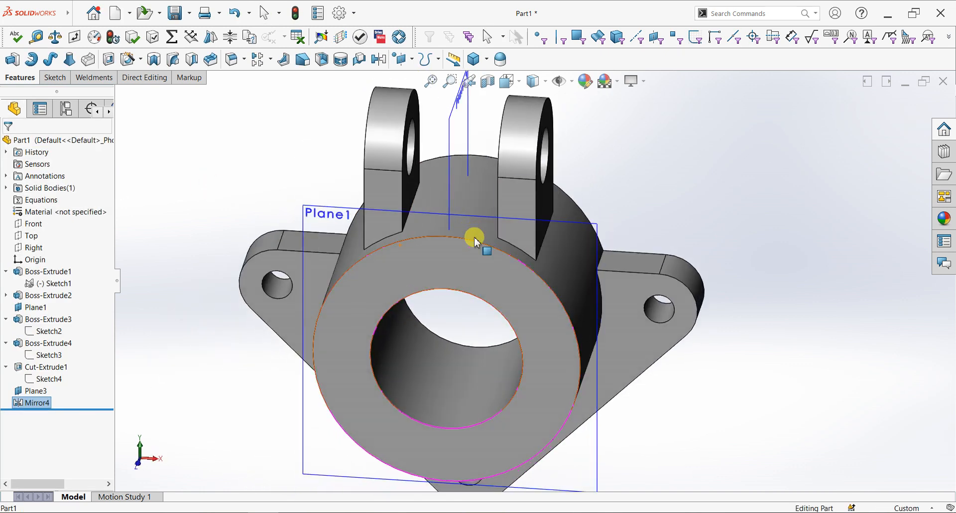
Hide the reference plane at the ring boss and the mirror plane between the lugs
left_click(596, 225)
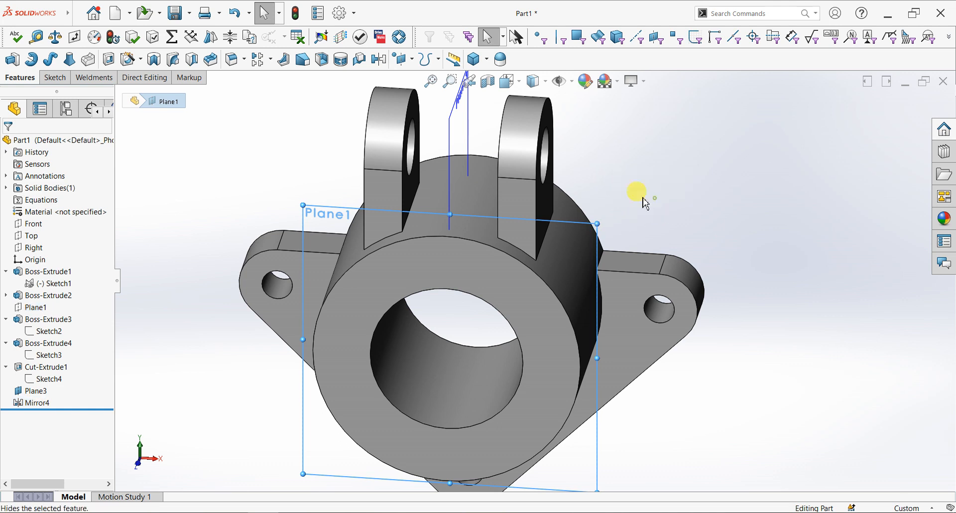
left_click(450, 122)
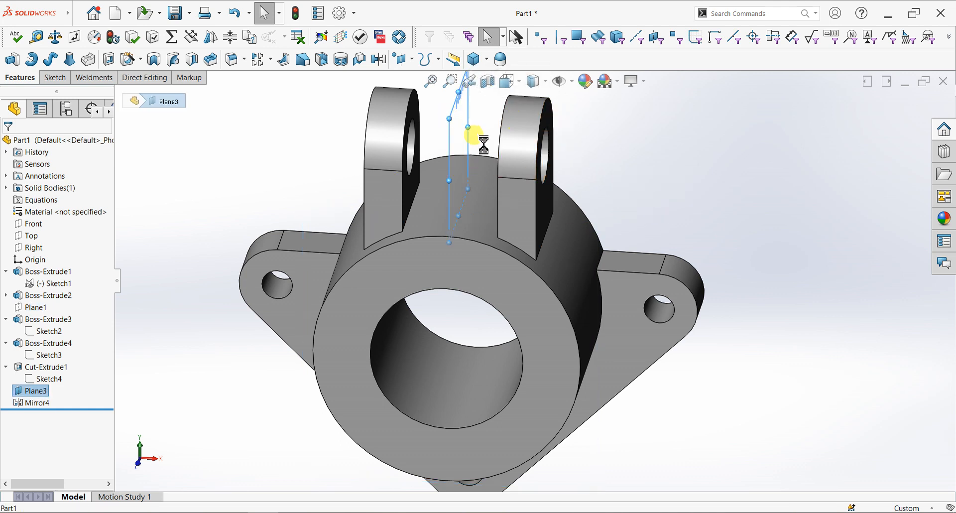
Hide the mirror plane between the two lugs
scroll(482, 145, "up", 1)
left_click(477, 148)
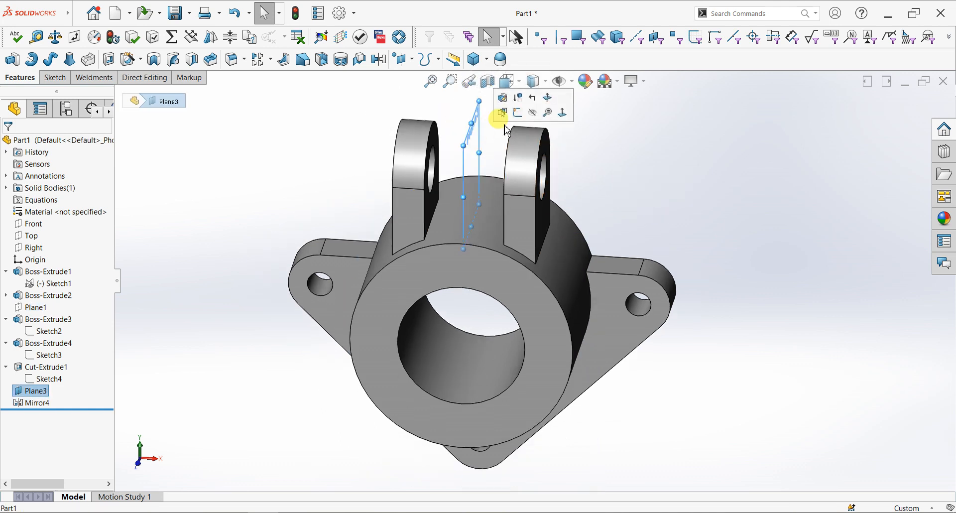
left_click(523, 103)
Start a sketch on the ring boss's front face and draw a 3 mm diameter circle on the ring wall, directly above the bore
middle_click_drag(660, 395, 636, 372)
scroll(635, 371, "up", 3)
scroll(549, 325, "down", 2)
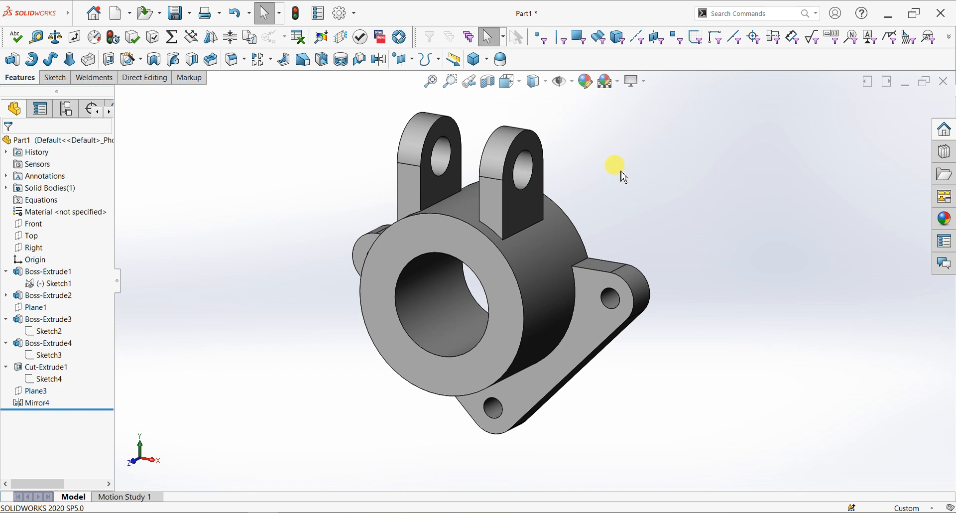
left_click(497, 280)
left_click(543, 253)
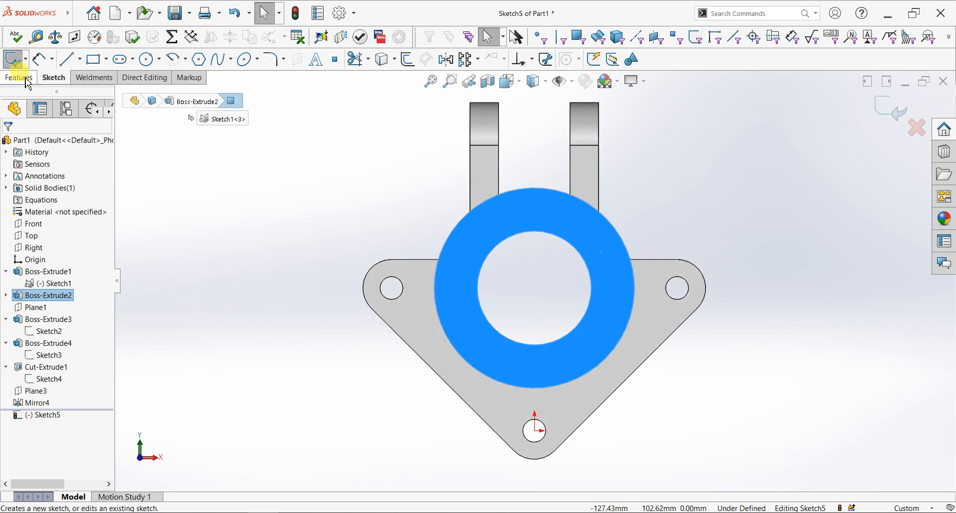
left_click(150, 64)
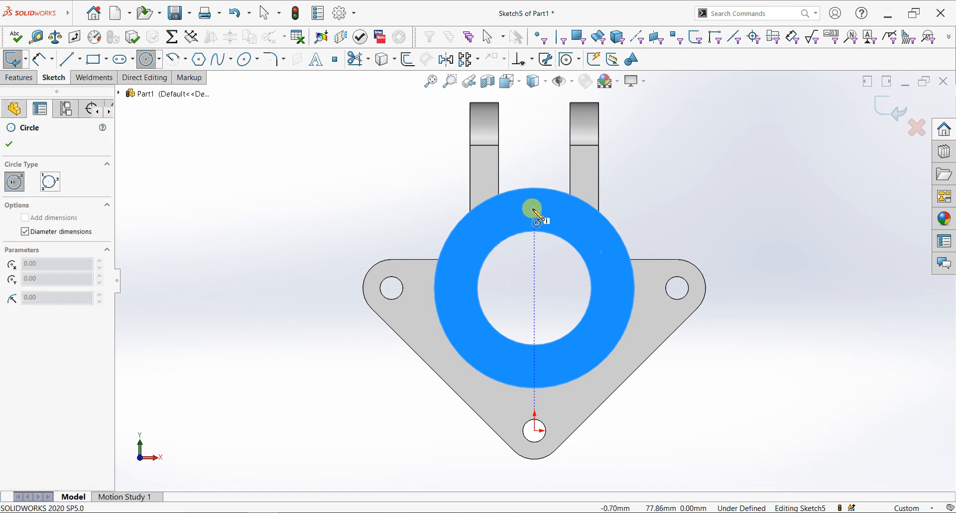
left_click_drag(535, 211, 540, 215)
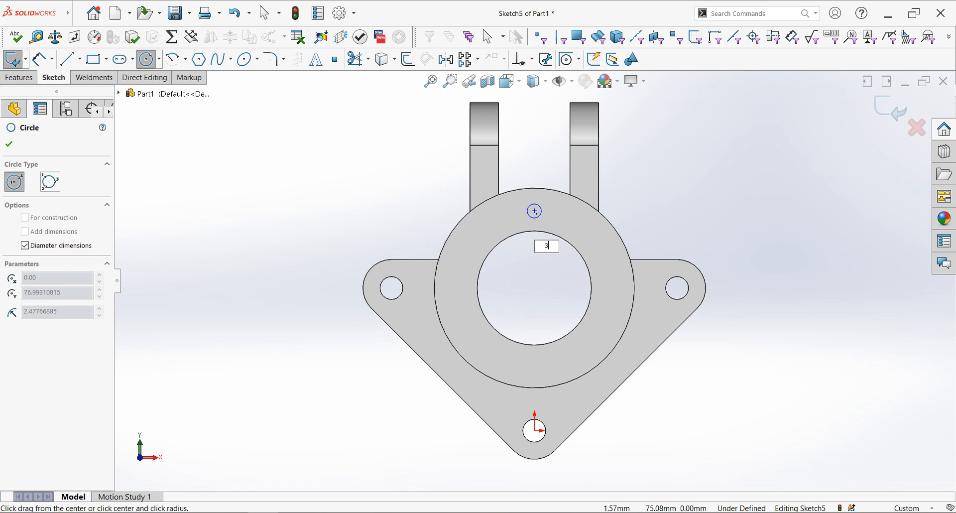
type("3")
key("Return")
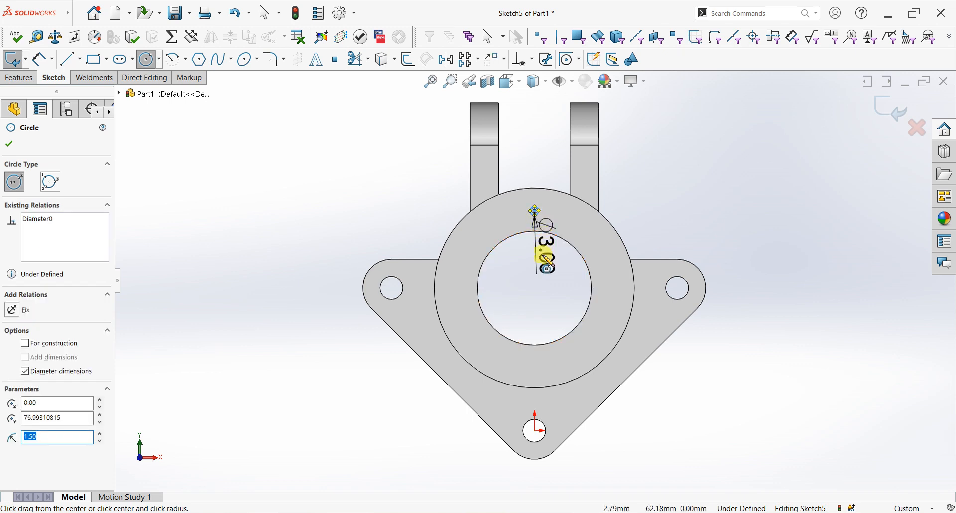
key("Escape")
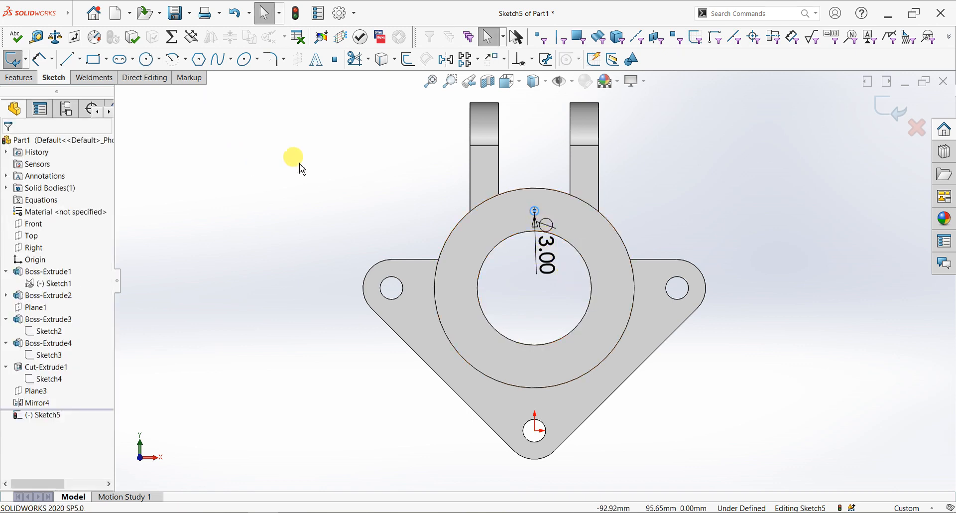
Dimension the small circle's centre at 26 mm vertically from the centre of the bore
left_click(43, 59)
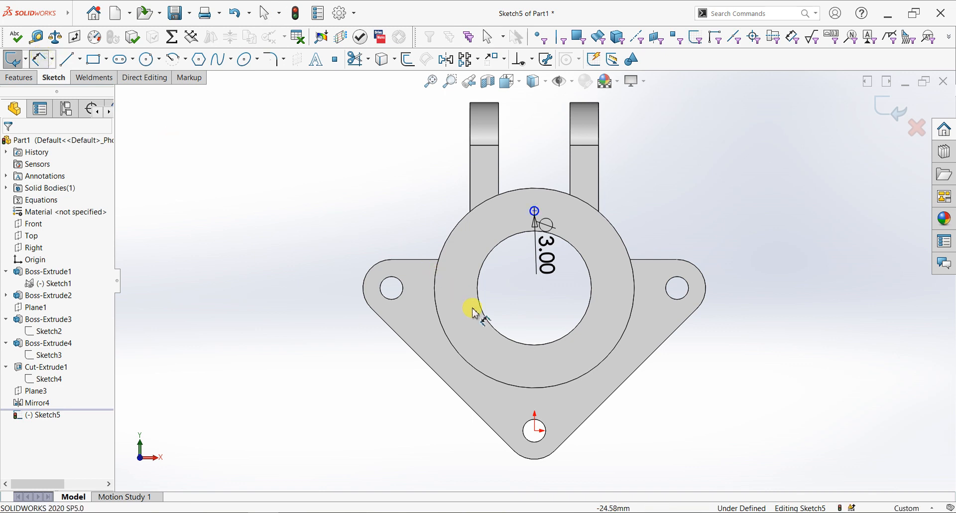
left_click(591, 278)
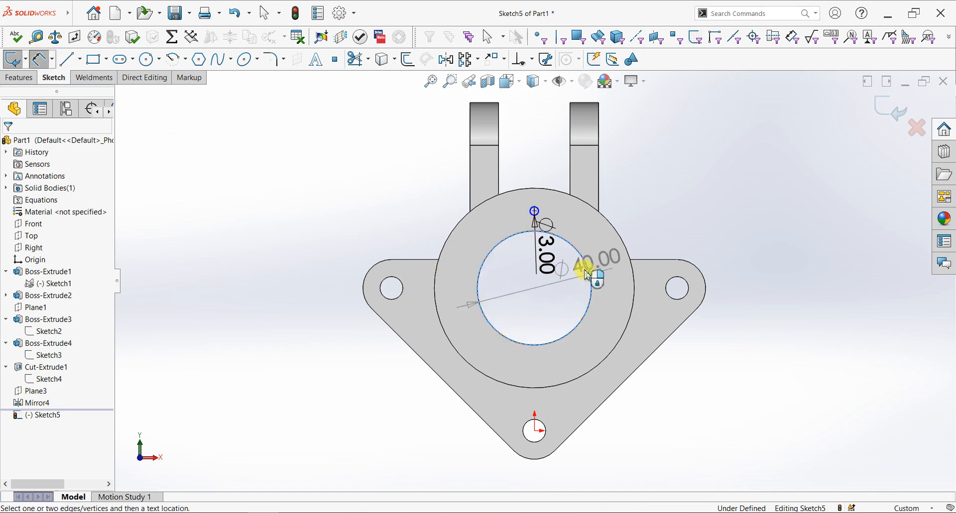
left_click(534, 211)
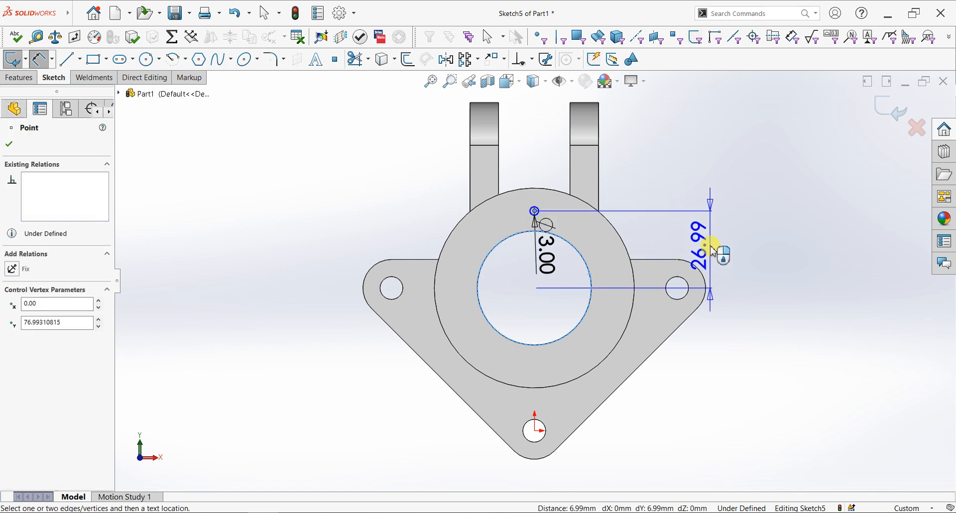
left_click(712, 247)
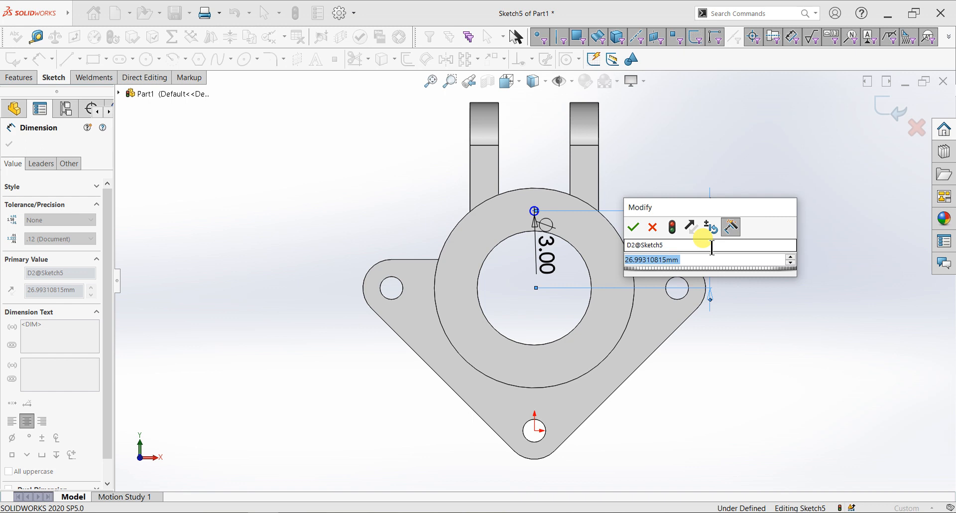
type("26")
key("Return")
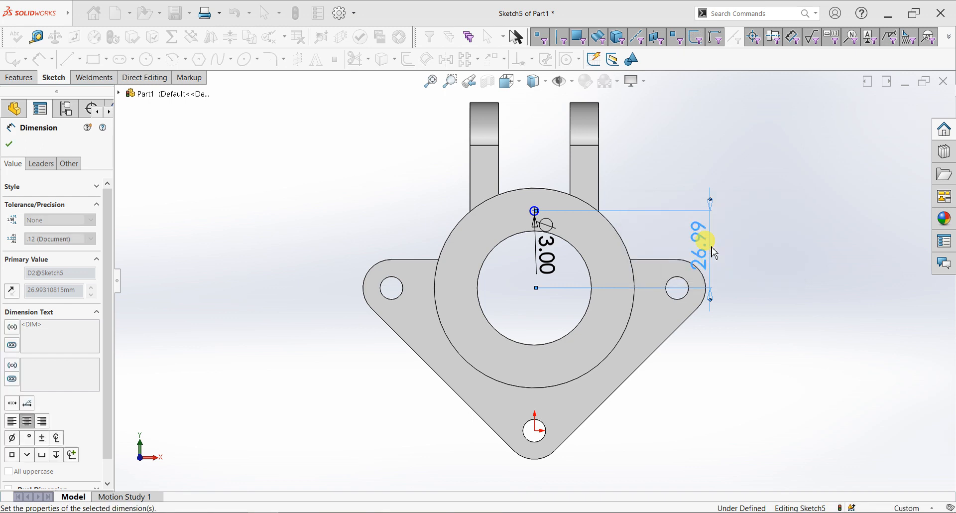
key("Escape")
Add a vertical relation between the small circle's centre and the sketch origin
scroll(544, 241, "down", 5)
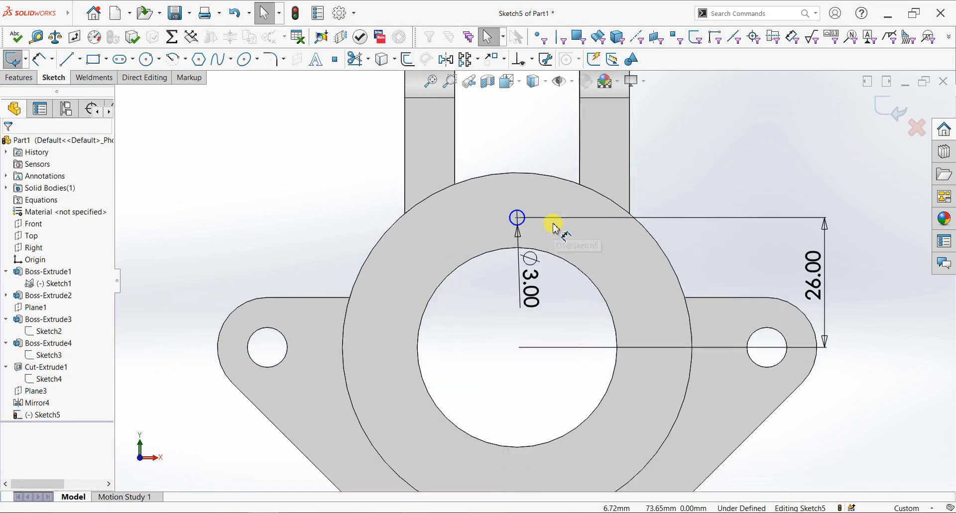
scroll(502, 252, "down", 1)
left_click(505, 209)
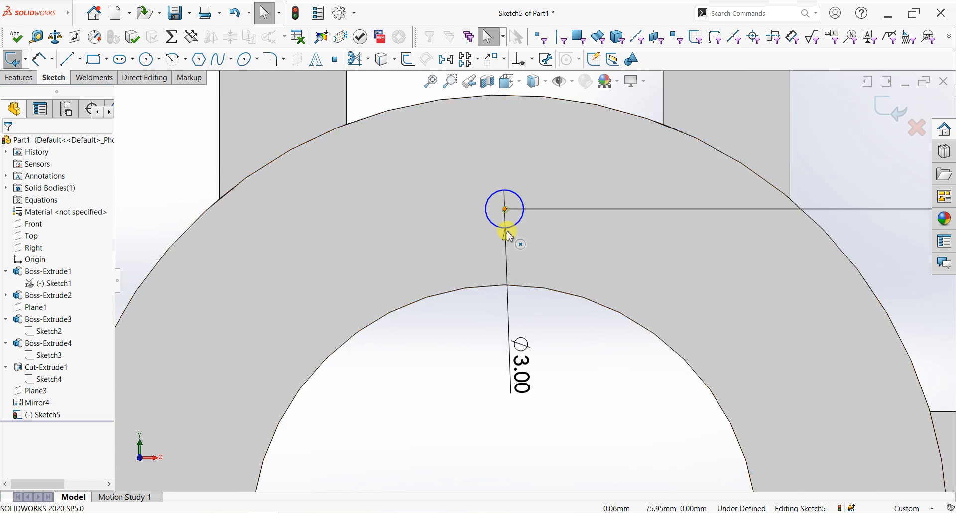
scroll(543, 317, "up", 7)
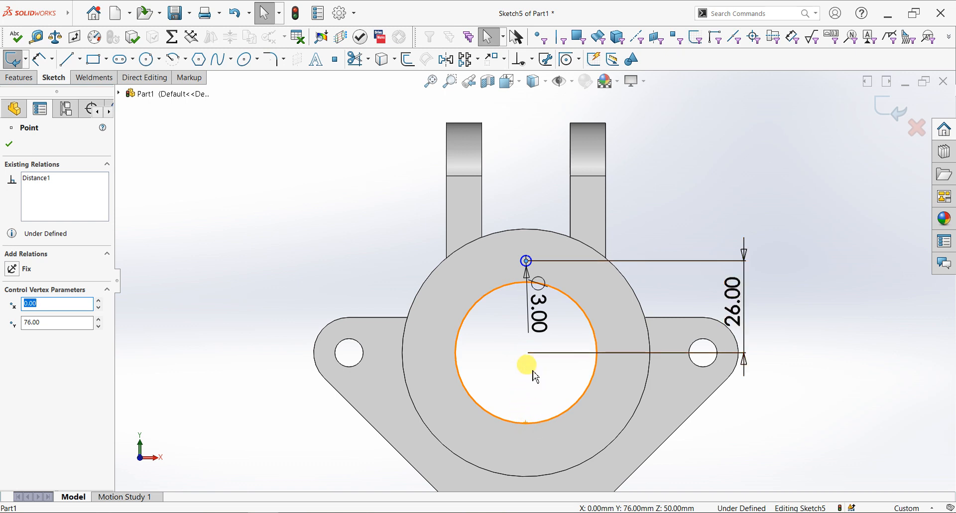
scroll(534, 379, "up", 2)
scroll(534, 401, "down", 2)
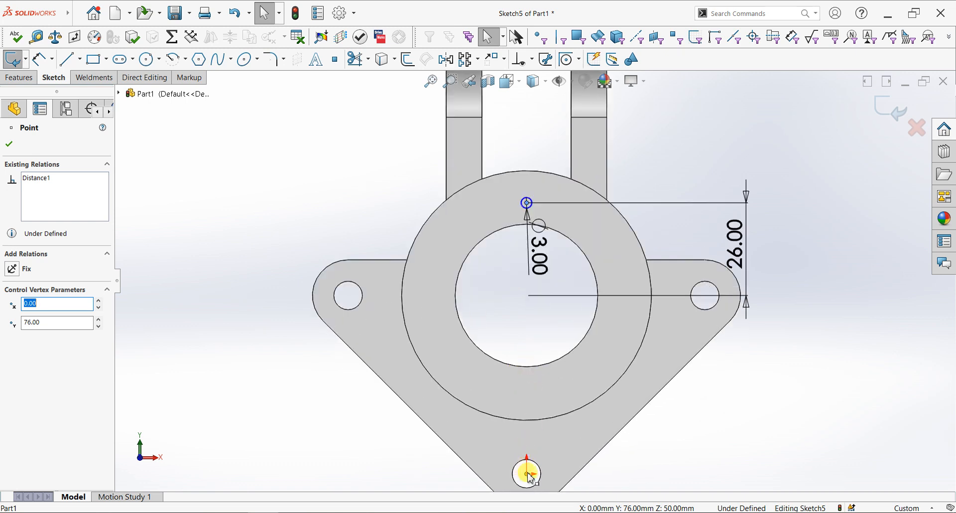
left_click(528, 474, "ctrl")
left_click(571, 429)
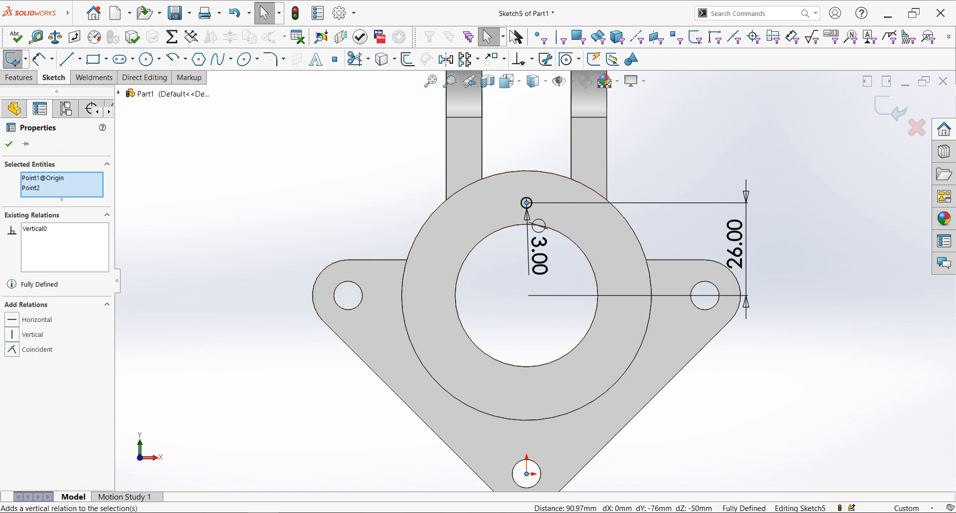
left_click(12, 145)
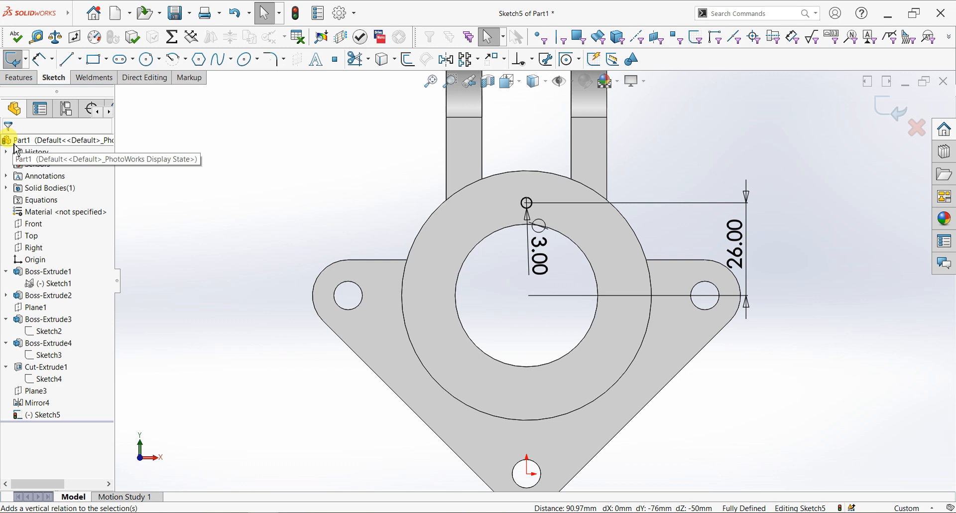
Extrude-cut the 3 mm circle with the Through All end condition
left_click(22, 78)
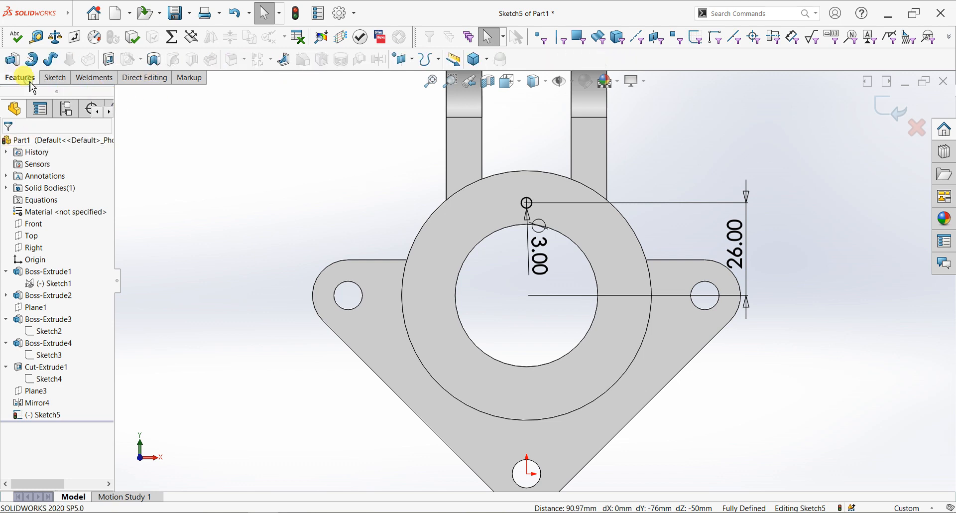
left_click(107, 63)
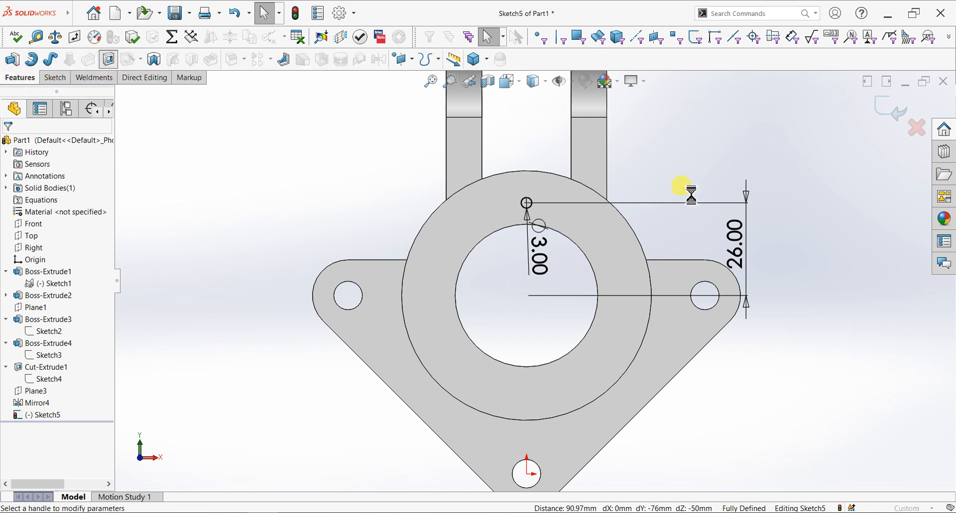
left_click(64, 213)
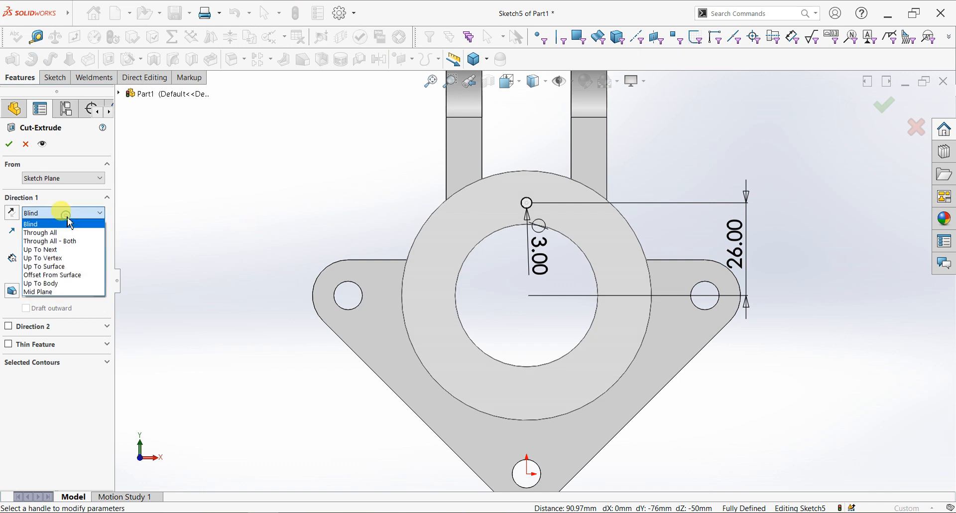
left_click(69, 232)
middle_click_drag(412, 163, 435, 233)
left_click(16, 145)
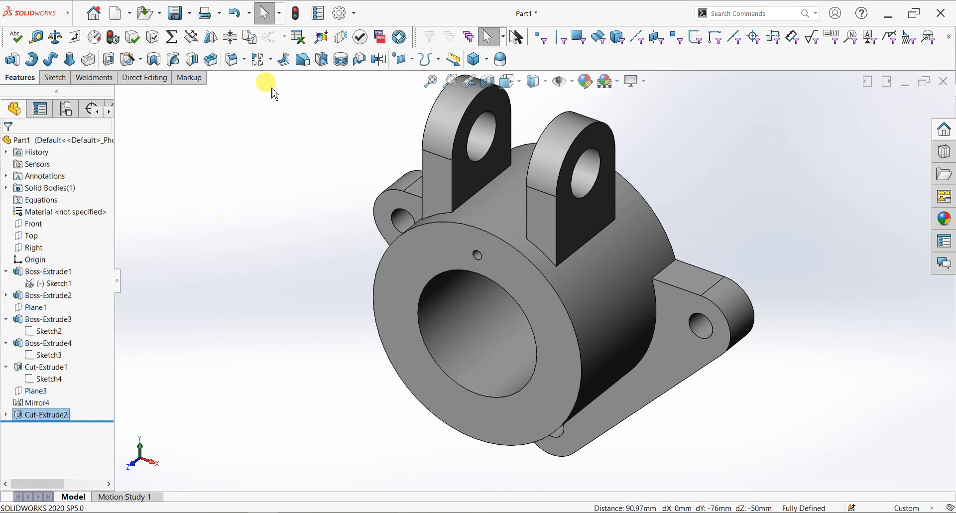
Circular-pattern the 3 mm hole cut around the ring boss's outer edge with 12 equally spaced instances over 360 degrees
left_click(272, 59)
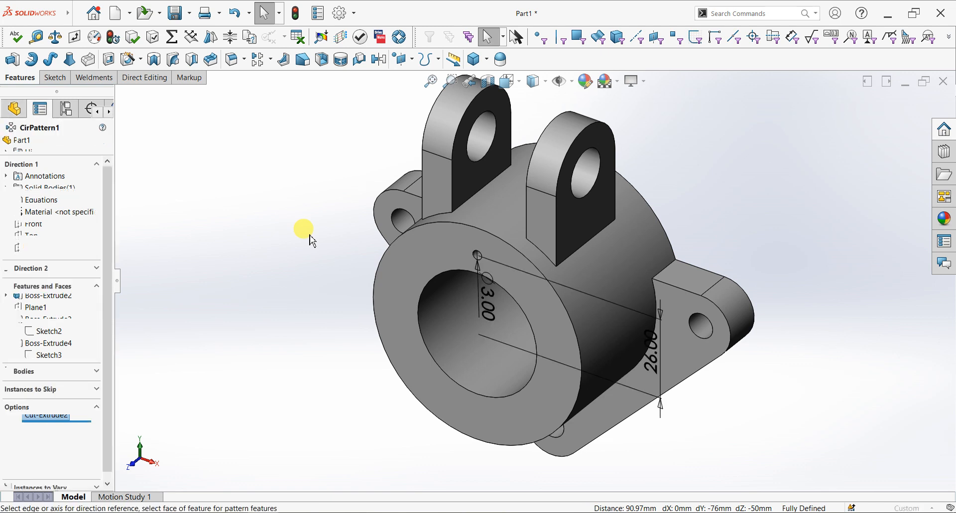
left_click(498, 240)
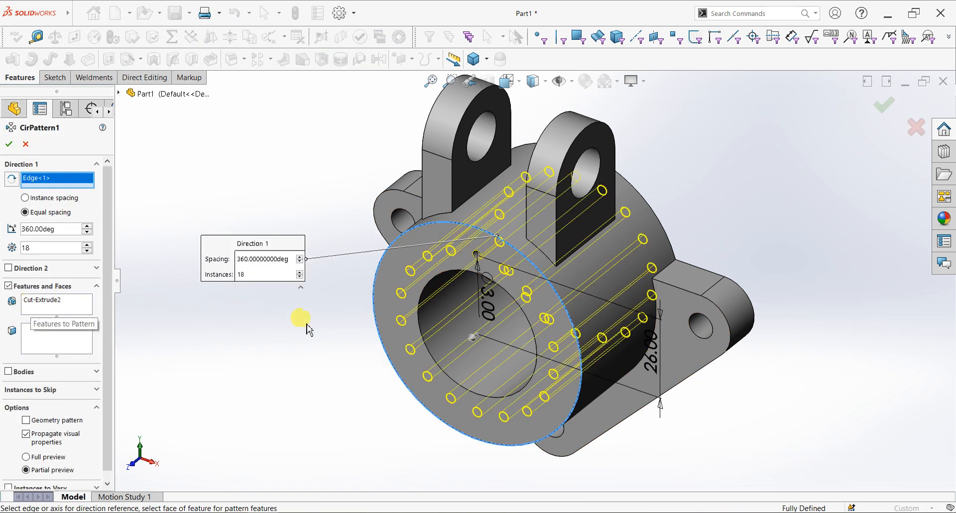
double_click(51, 249)
type("12")
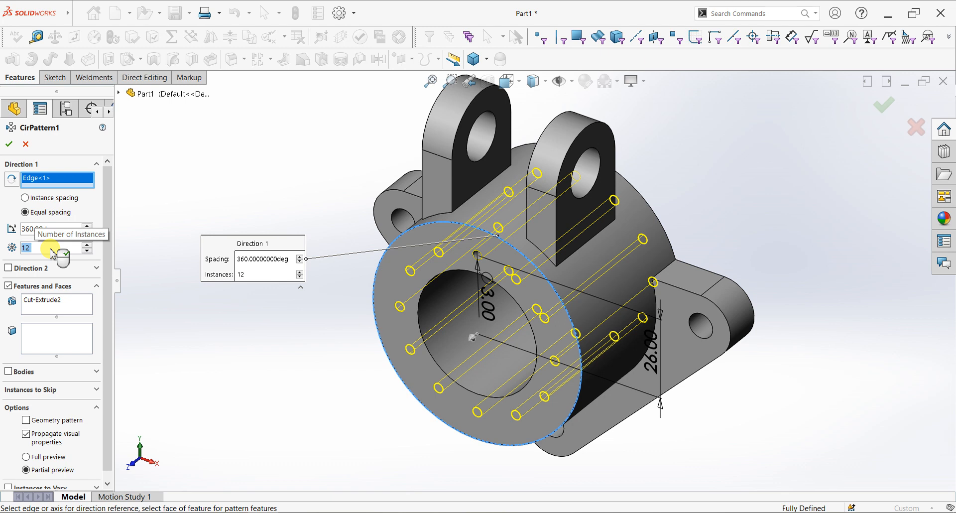
left_click(8, 143)
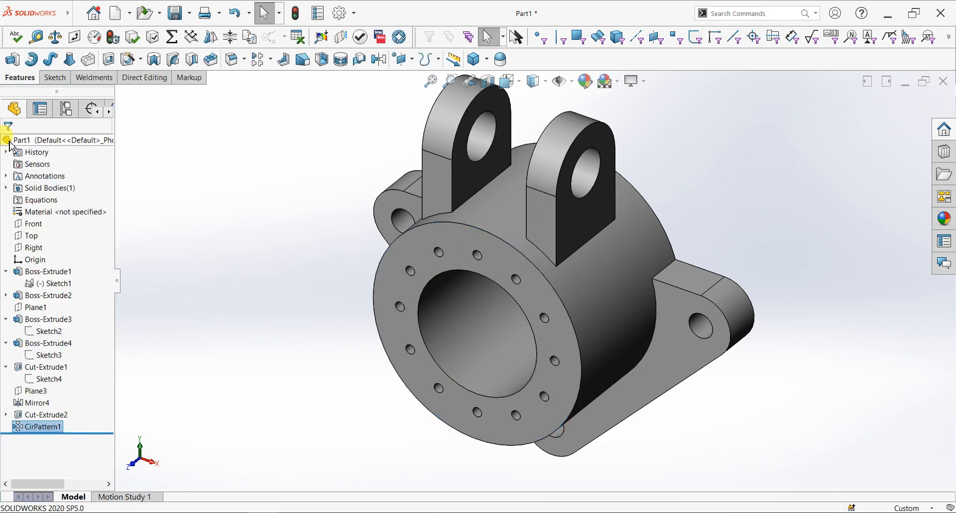
left_click(779, 203)
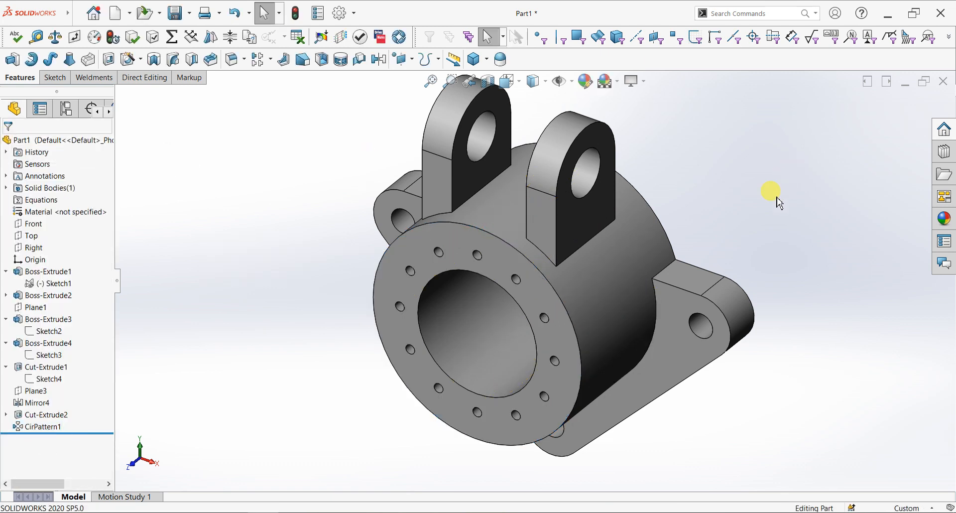
Examine the part in the top and isometric views and from other angles, checking the hole pattern, lugs and plate
key("space")
left_click(446, 305)
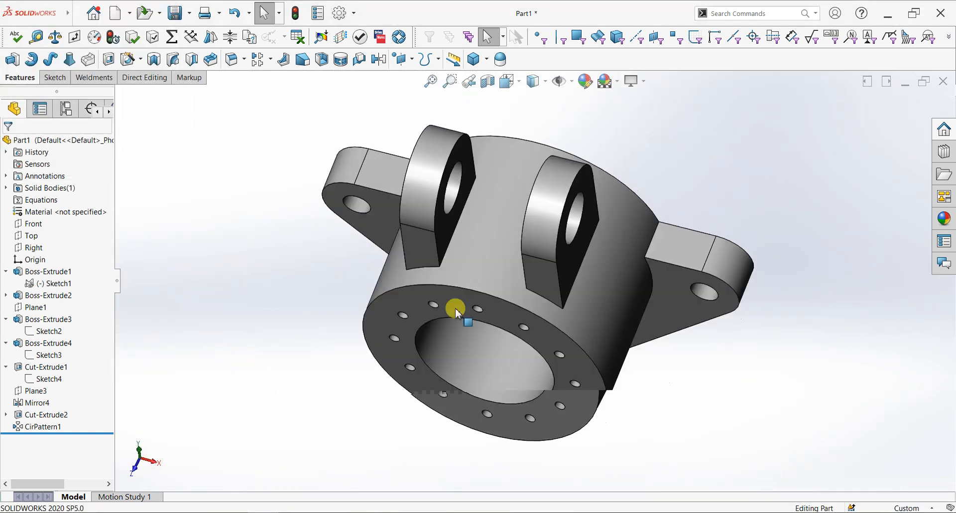
key("space")
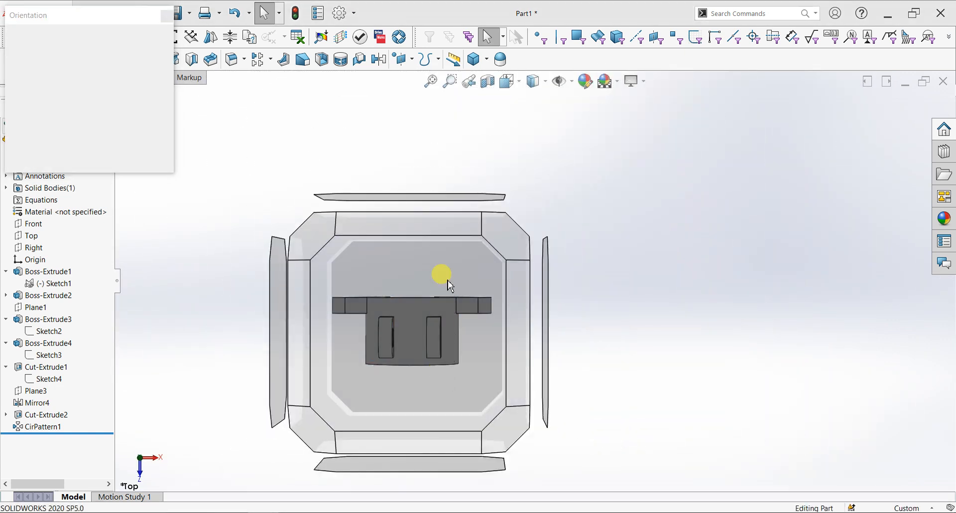
left_click(510, 337)
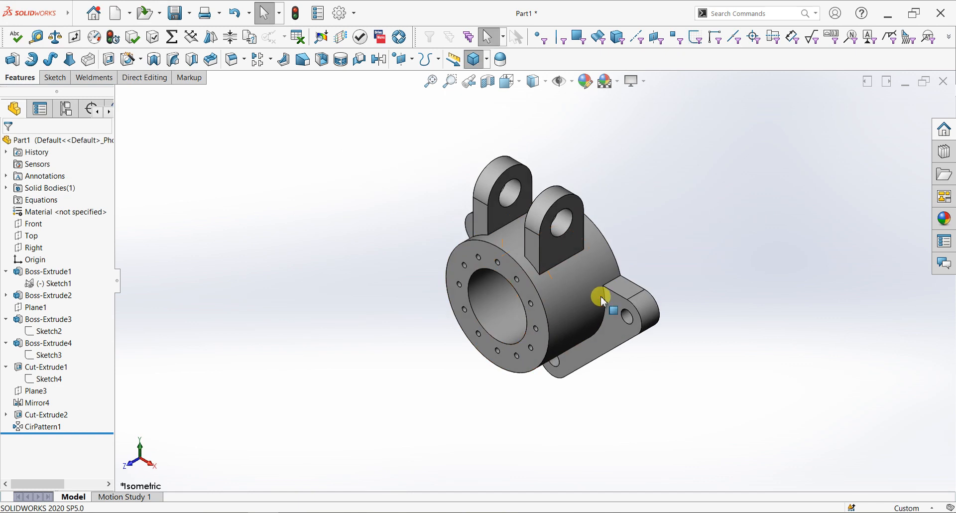
middle_click_drag(691, 280, 703, 275)
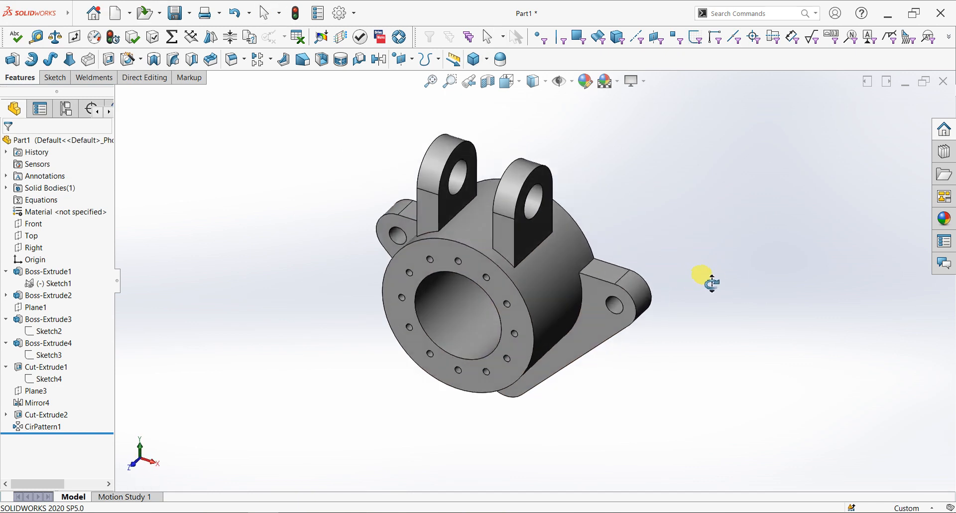
scroll(352, 168, "down", 3)
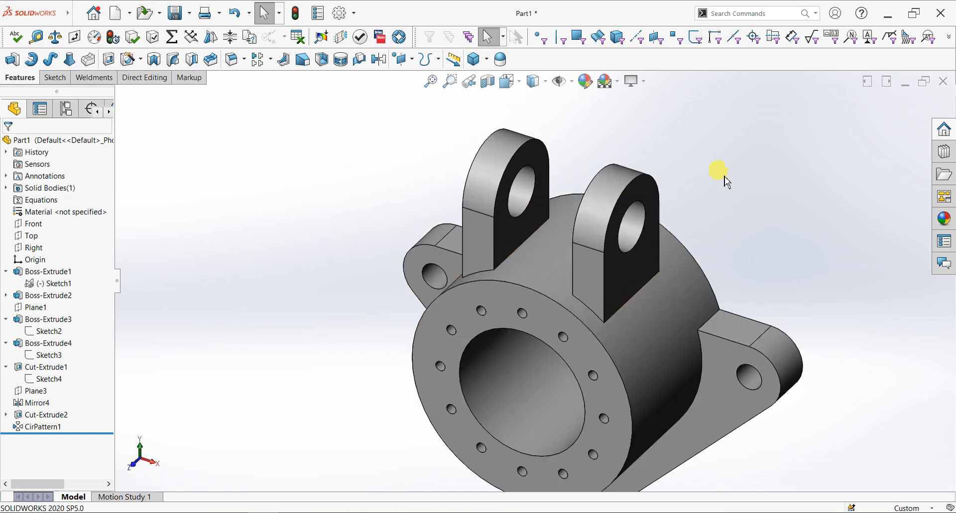
scroll(786, 274, "up", 2)
scroll(804, 348, "down", 1)
middle_click_drag(670, 413, 684, 384)
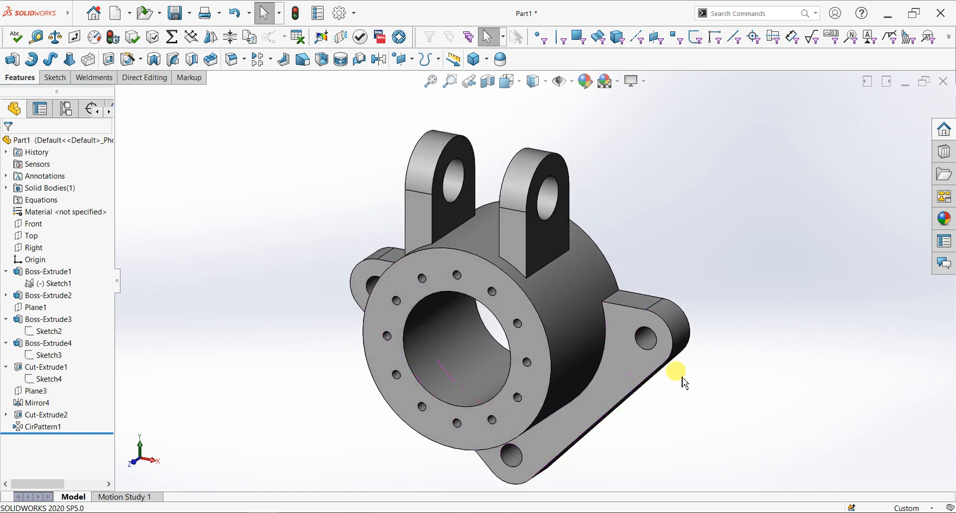
Apply the color appearance to the whole part in light green from the standard swatches
left_click(585, 81)
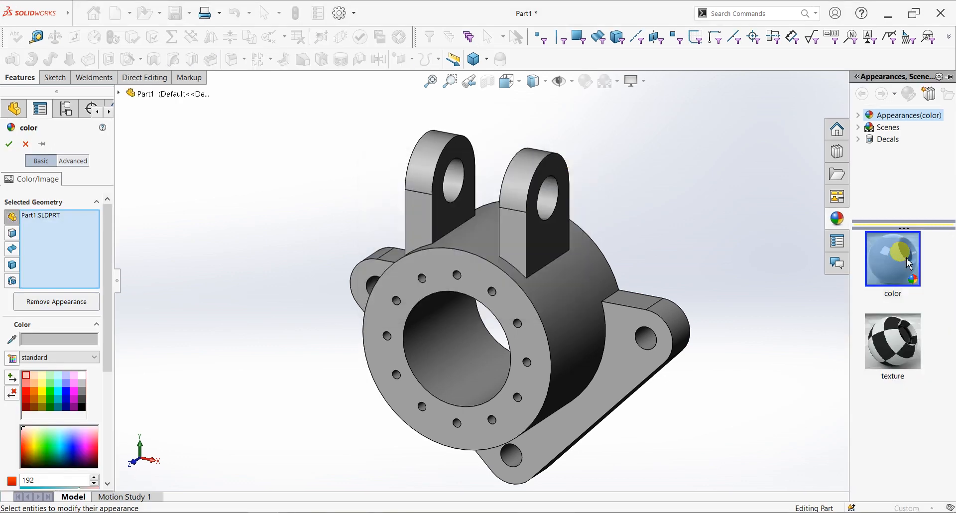
left_click(329, 512)
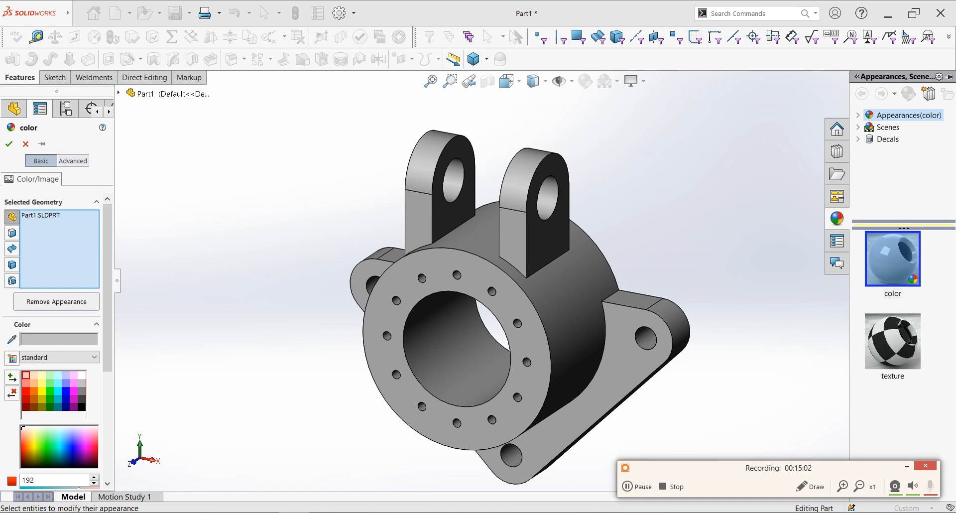
left_click(907, 467)
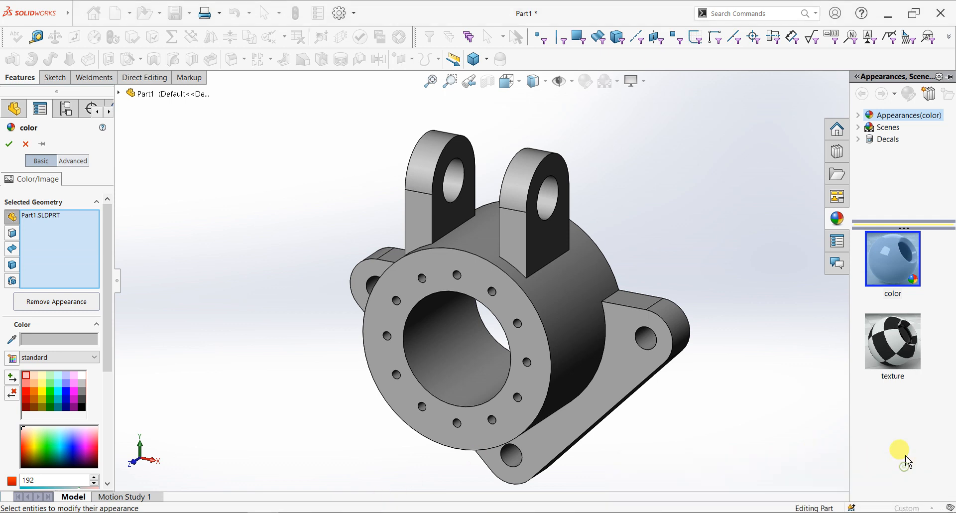
left_click(893, 274)
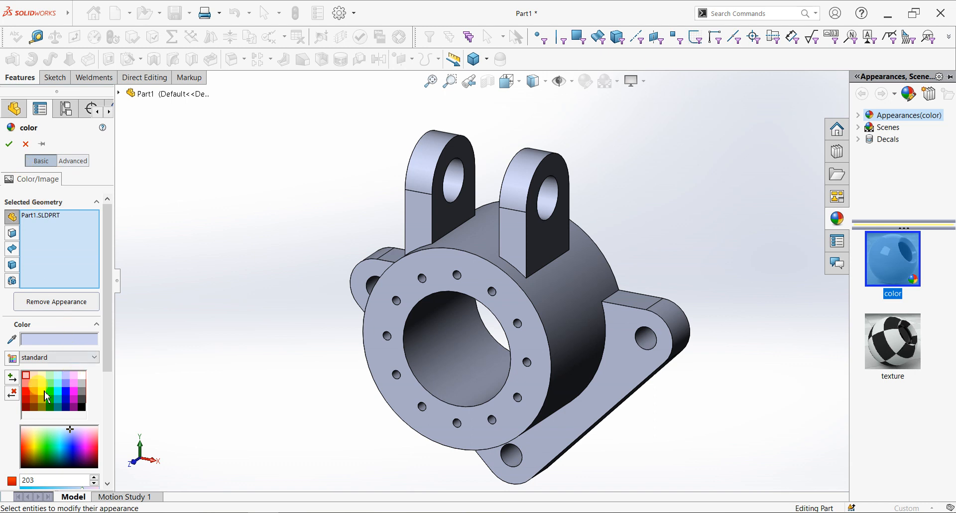
left_click(52, 387)
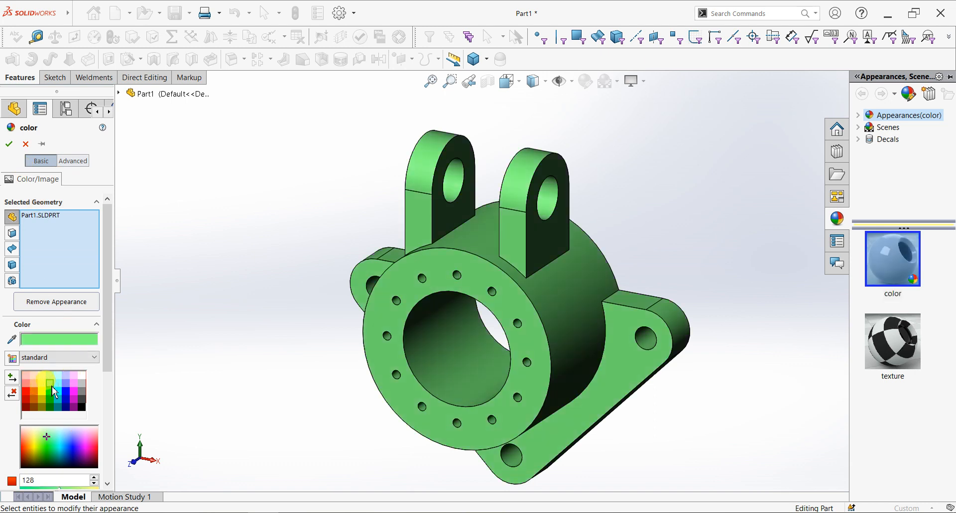
left_click(9, 144)
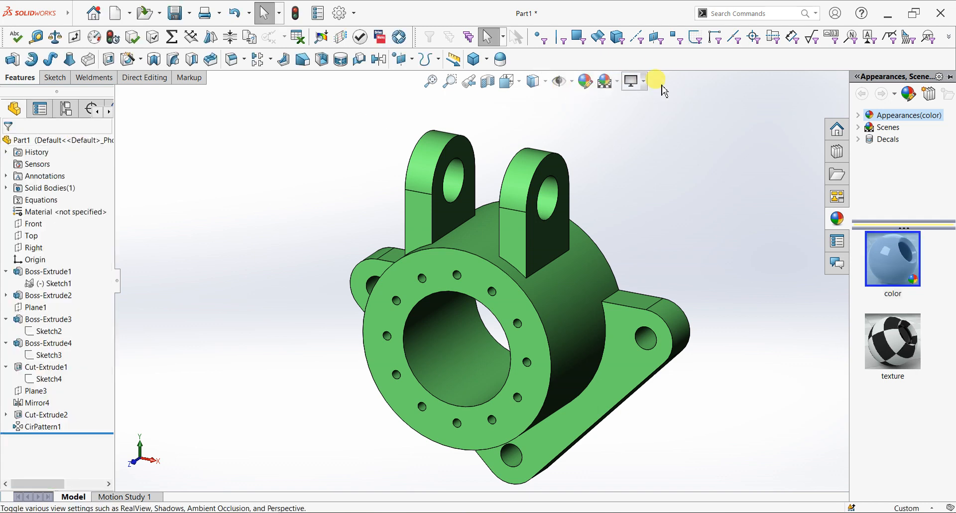
Turn on RealView Graphics for the model display
left_click(634, 81)
left_click(646, 99)
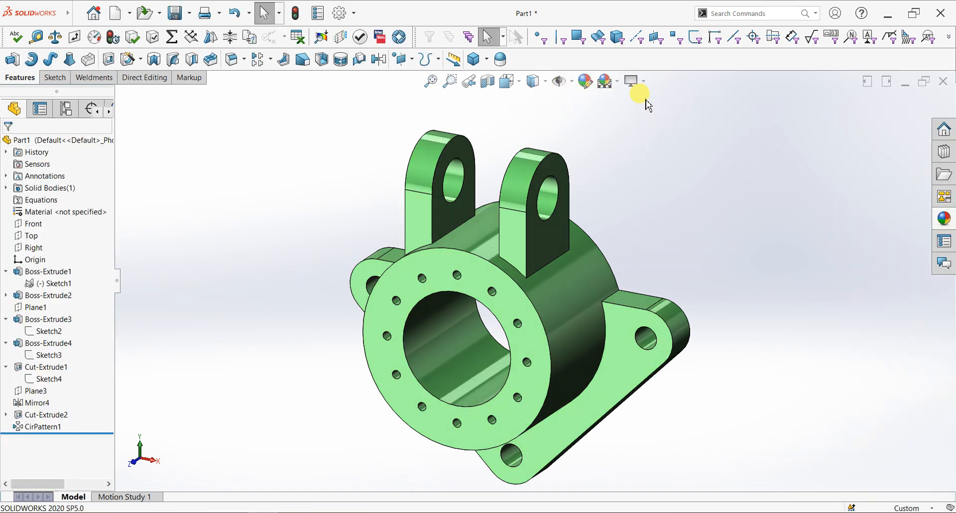
Try Shadows In Shaded Mode on the part and switch it back off
left_click(634, 80)
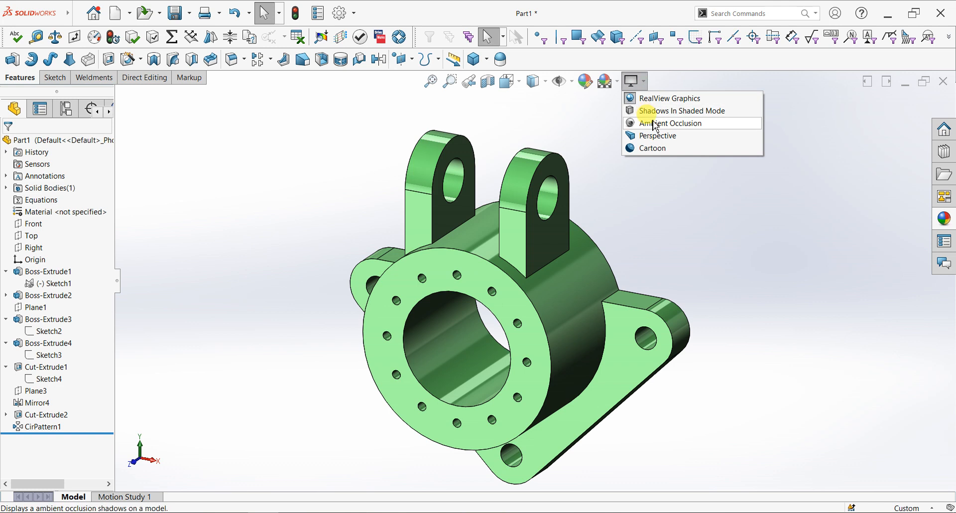
left_click(655, 111)
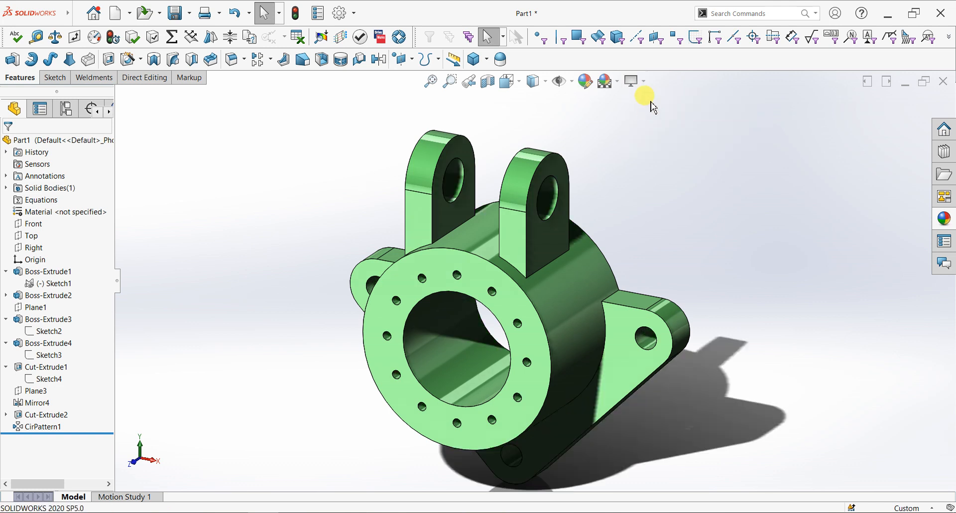
left_click(633, 81)
left_click(645, 111)
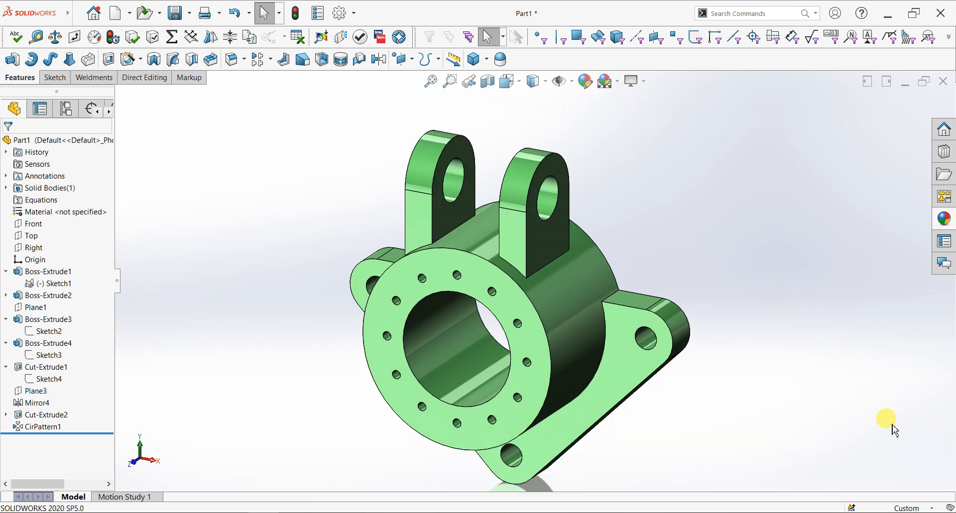